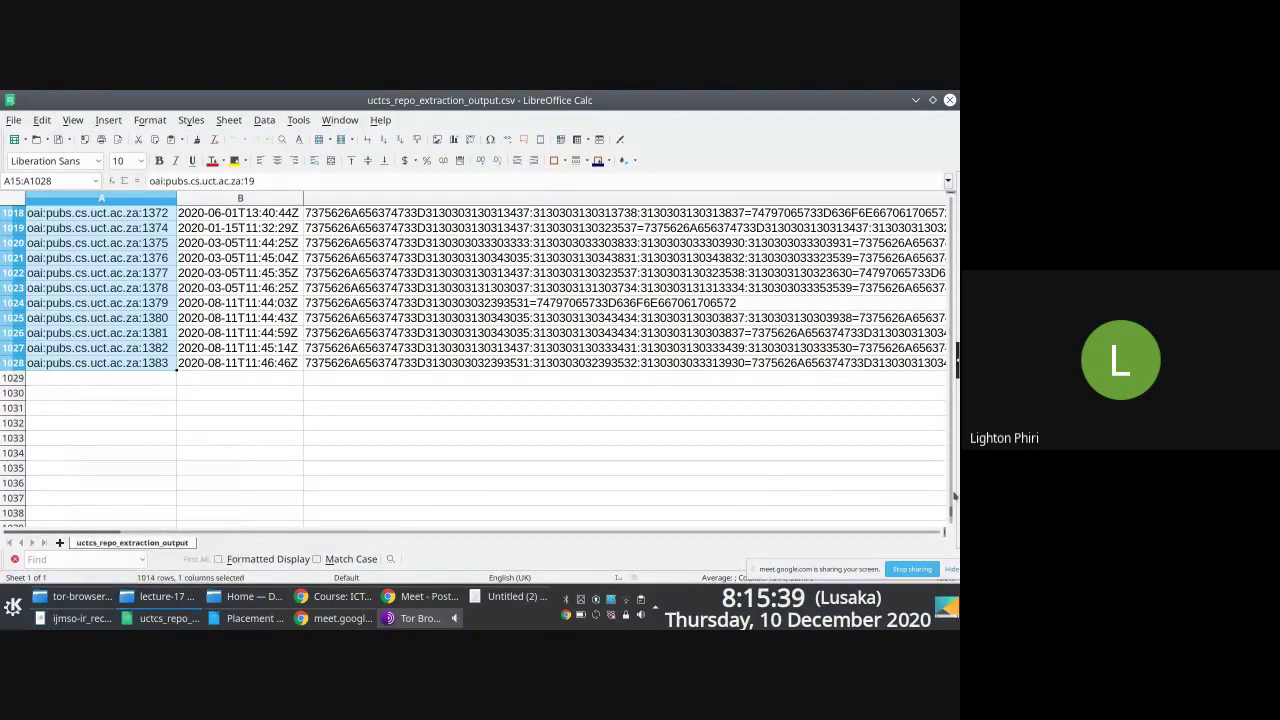
# Step: Move to the subject header in F1 and look over the subject values below it
pyautogui.moveTo(951, 513); pyautogui.dragTo(919, 169)
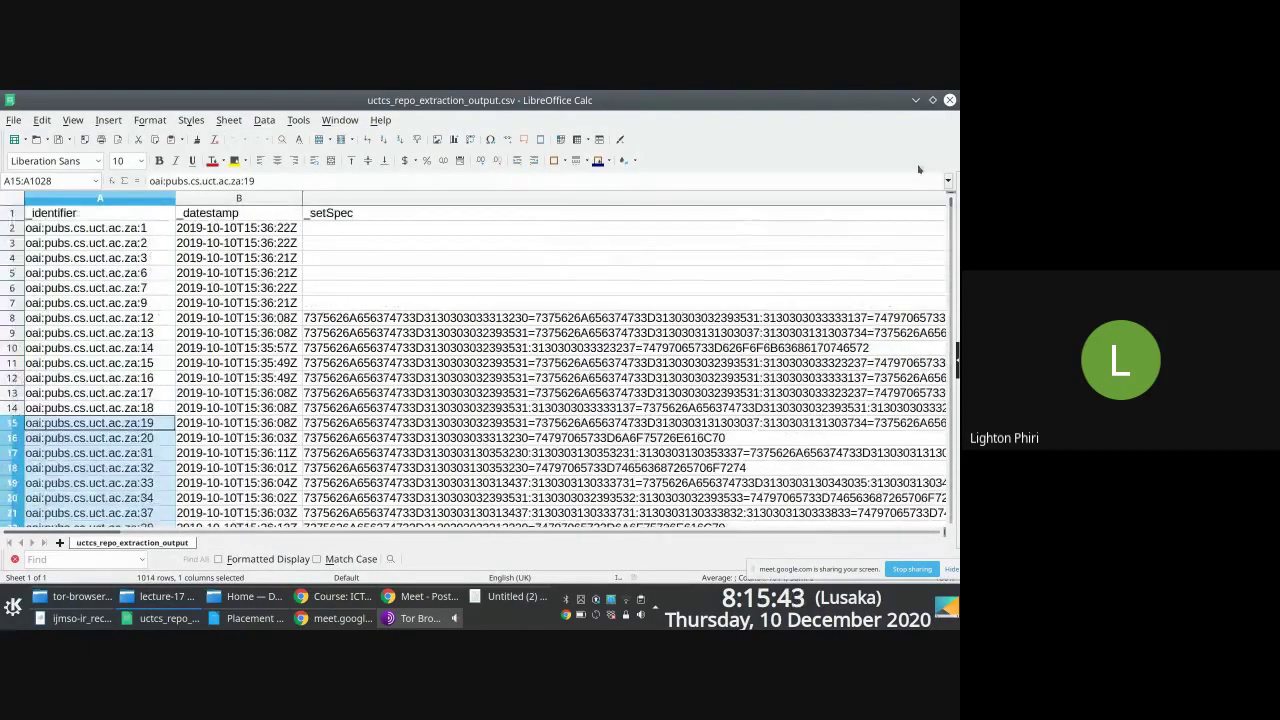
pyautogui.click(374, 217)
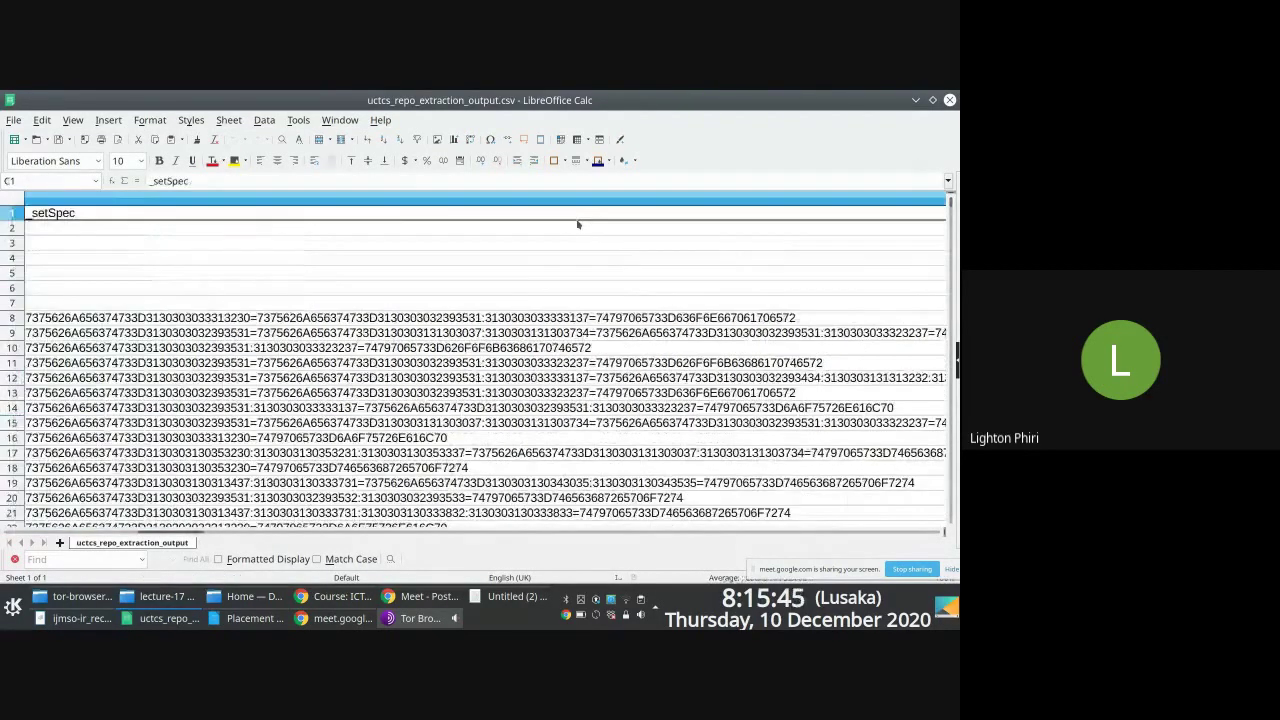
pyautogui.press('Right')
pyautogui.press('Right')
pyautogui.press('Right')
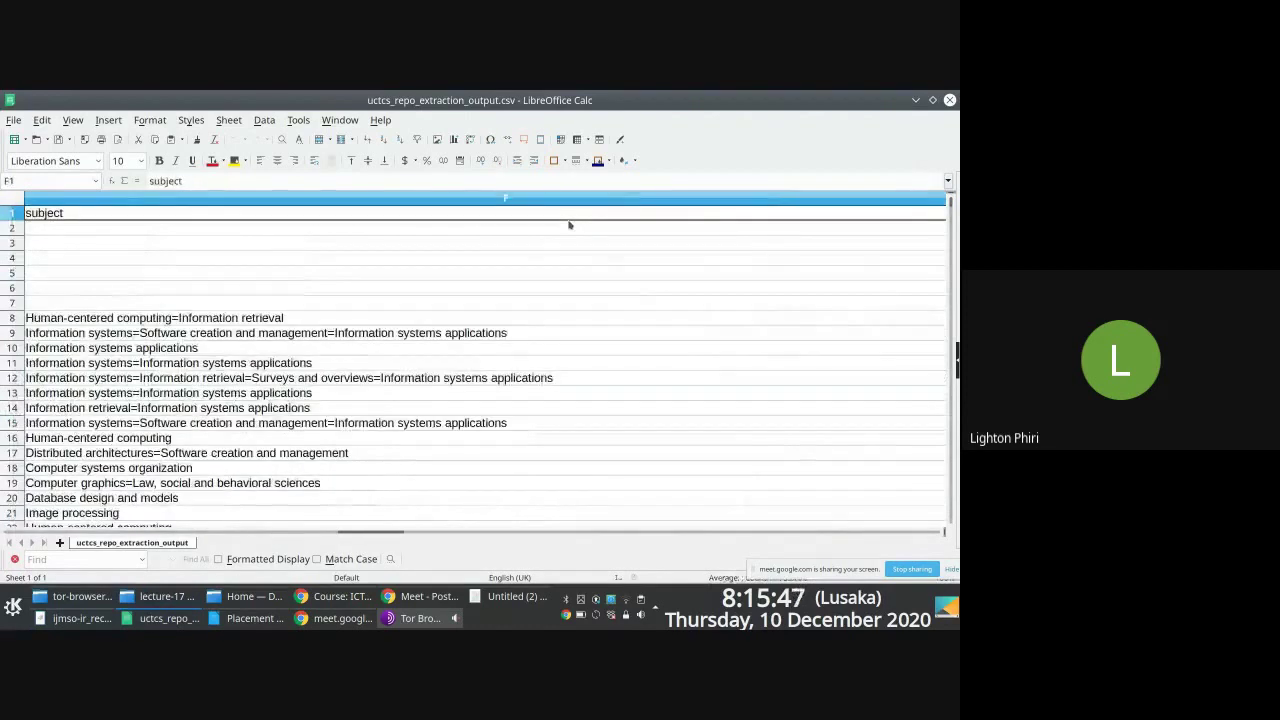
pyautogui.keyDown('ctrl'); pyautogui.scroll(-2, 440, 320); pyautogui.keyUp('ctrl')
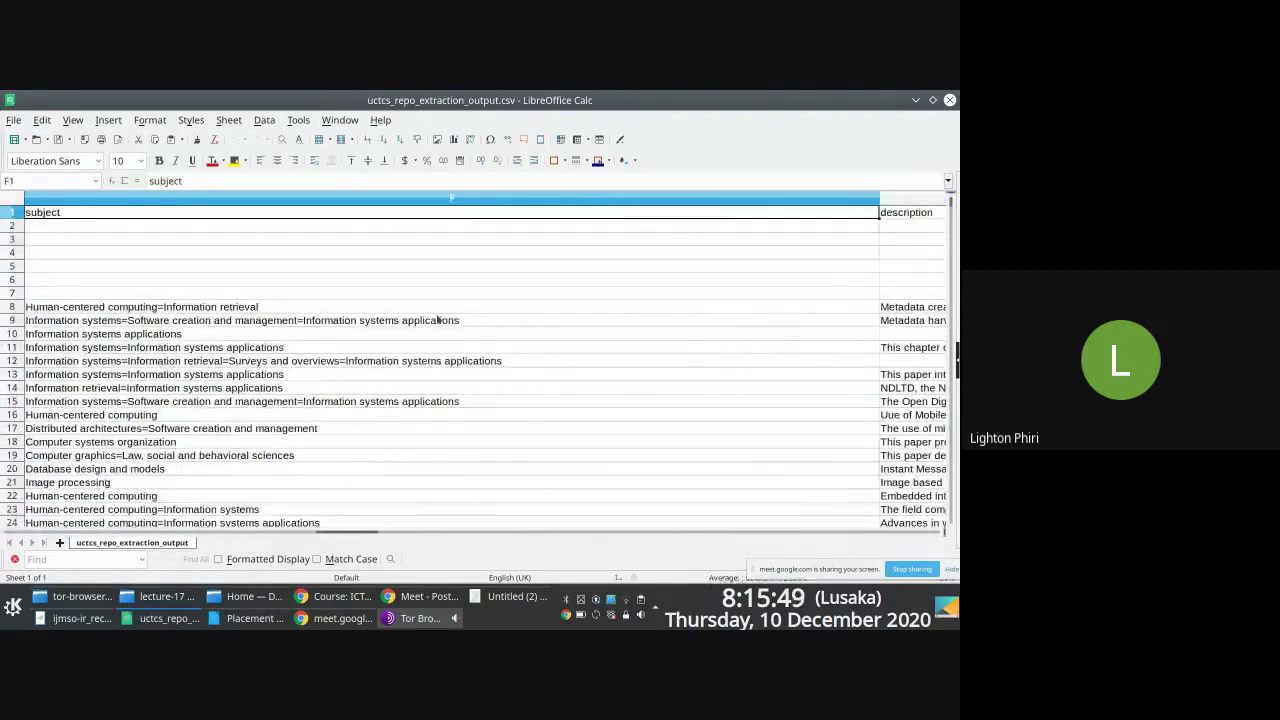
pyautogui.click(175, 287)
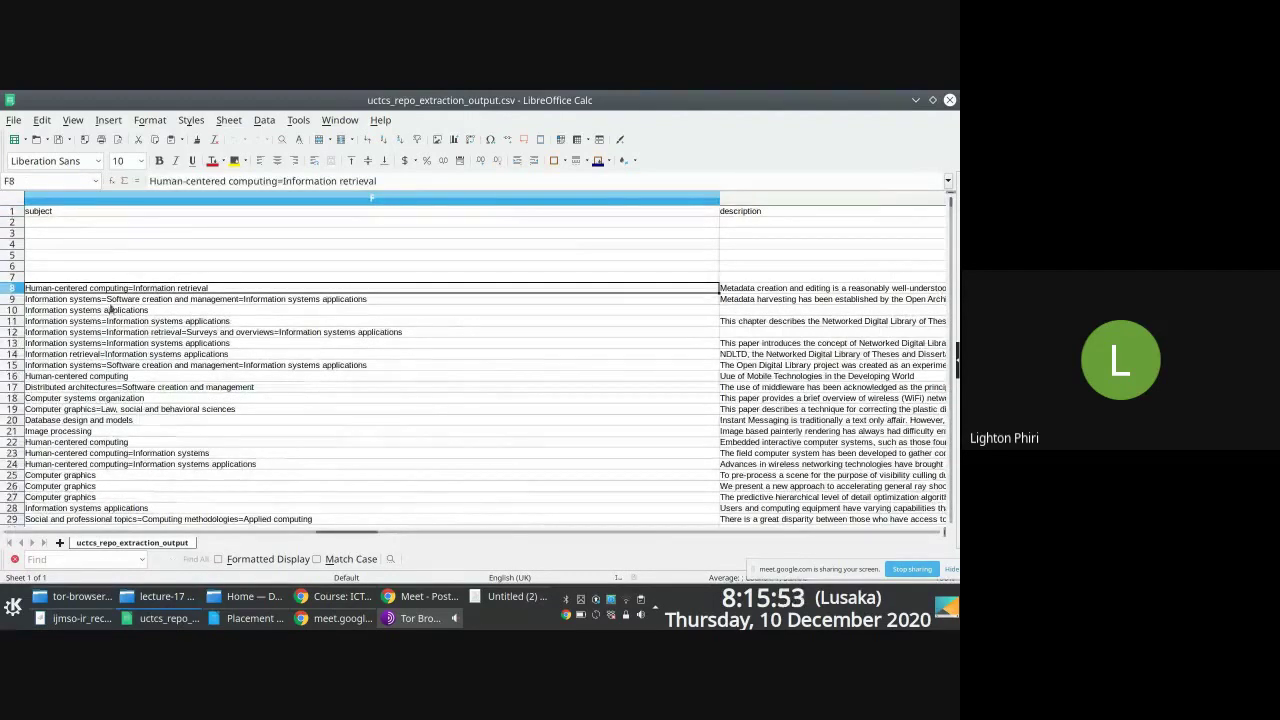
pyautogui.scroll(-2, 212, 391)
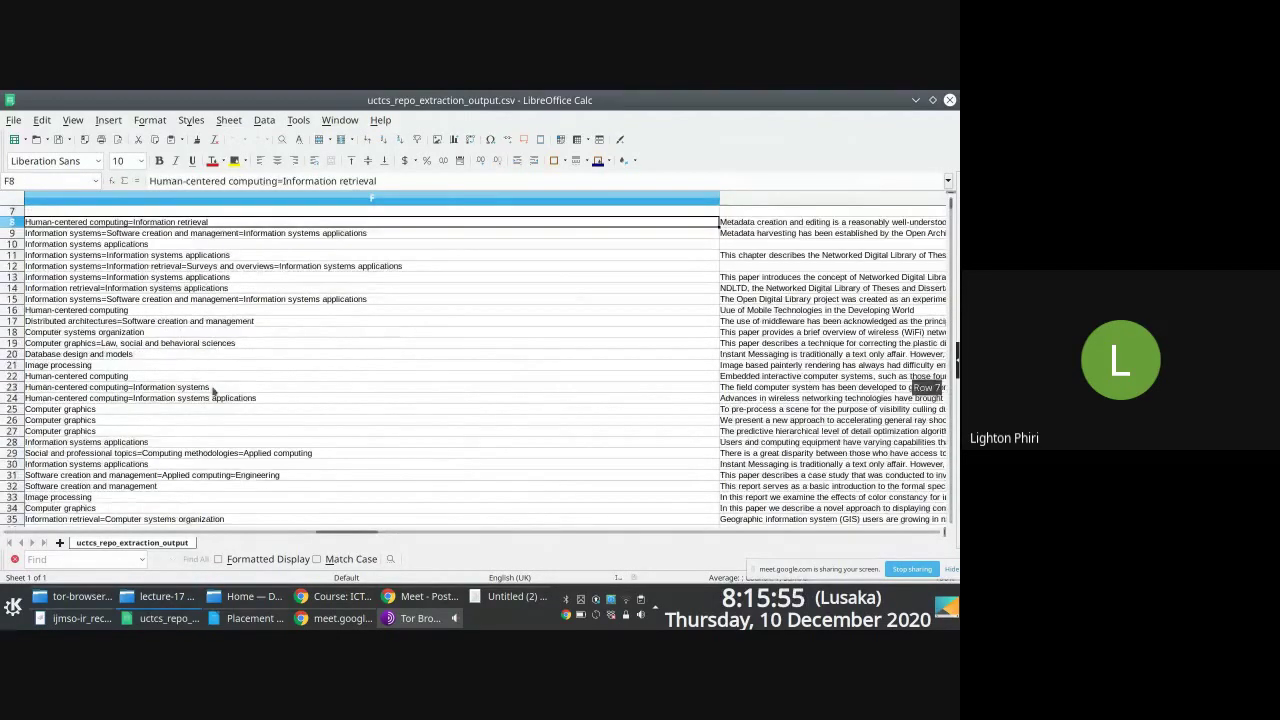
pyautogui.hscroll(-1, 212, 391)
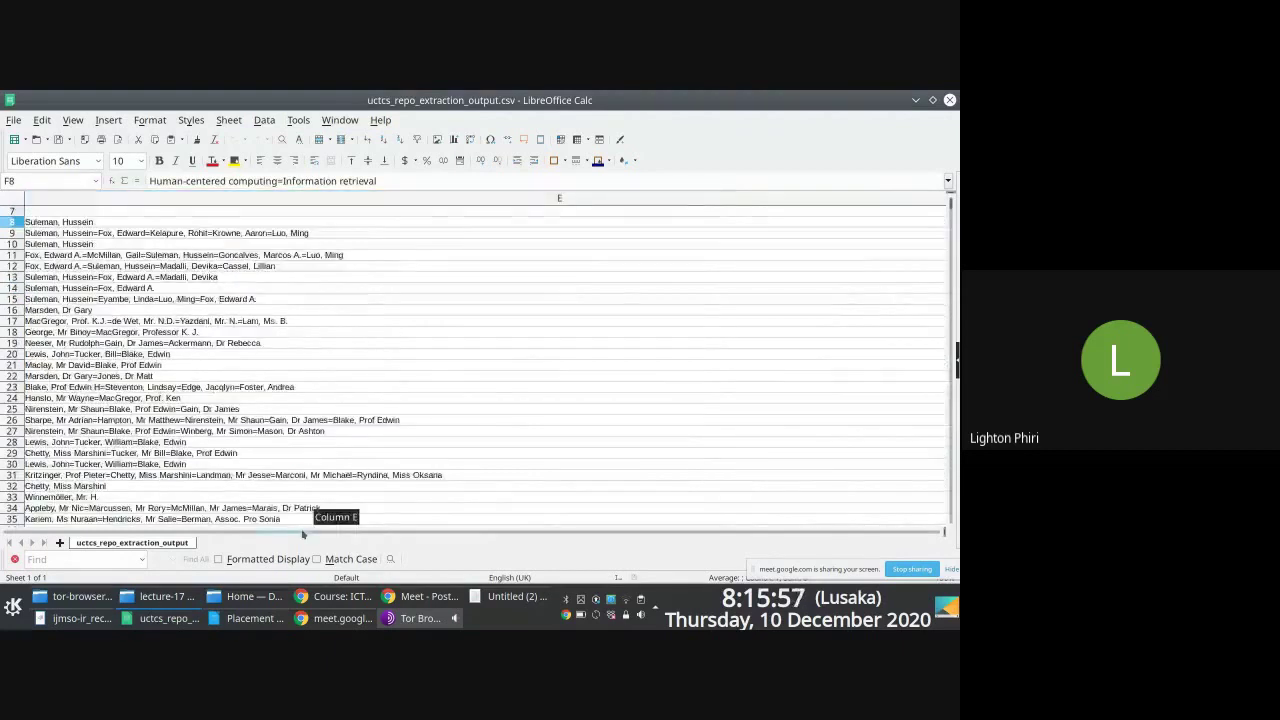
pyautogui.hscroll(1, 220, 375)
pyautogui.scroll(2, 224, 364)
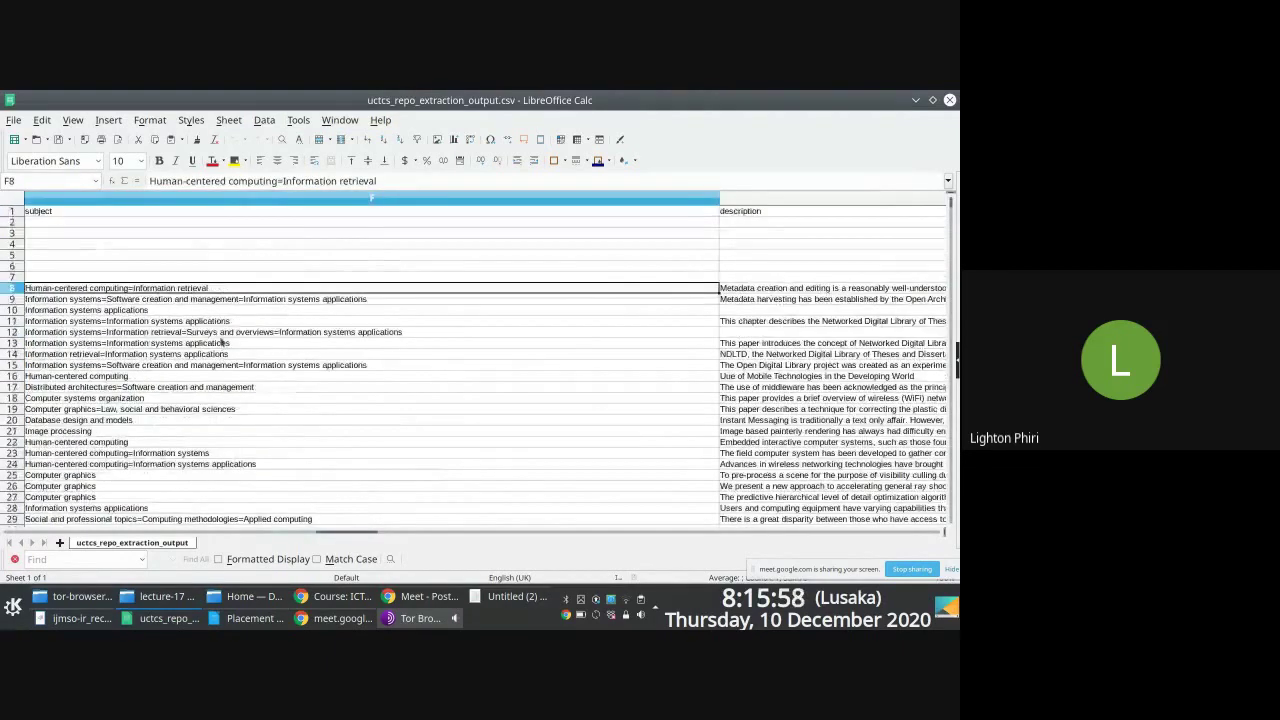
# Step: Extend a selection from header F1 down to the last subject row, F1028
pyautogui.click(95, 213)
pyautogui.hotkey('ctrl', 'shift', 'Down')
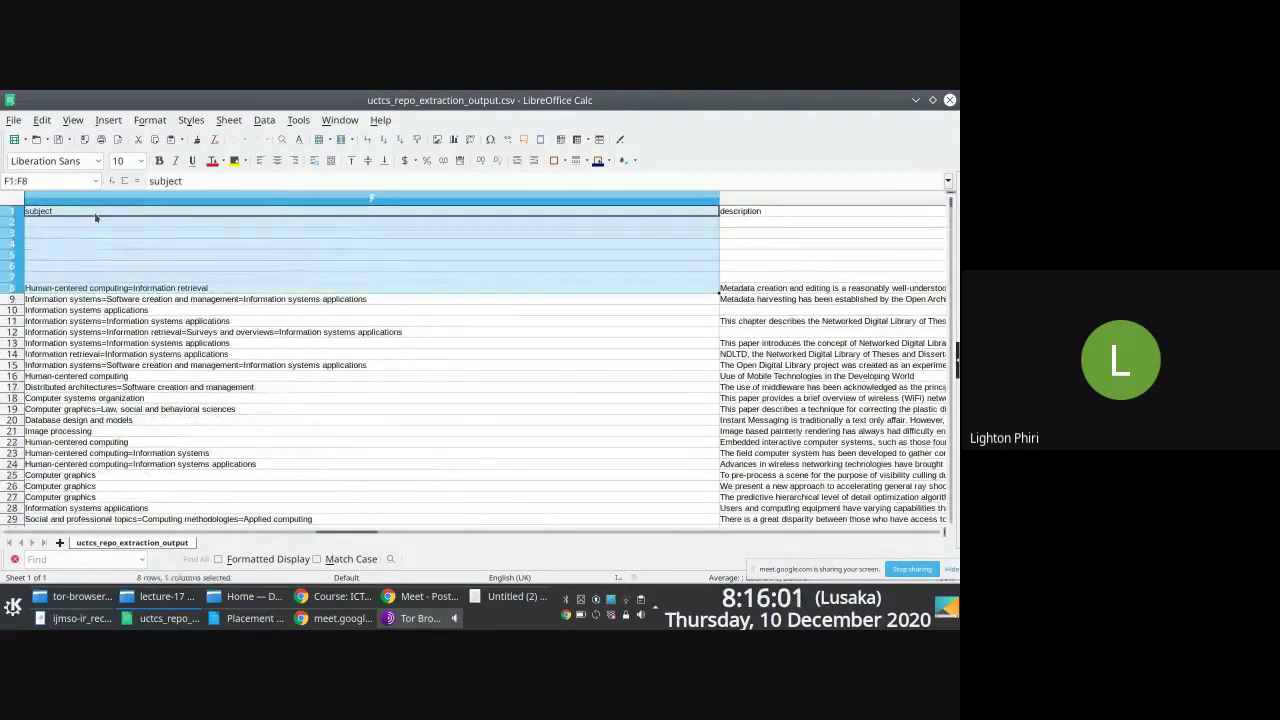
pyautogui.hotkey('ctrl', 'shift', 'Down')
pyautogui.hotkey('ctrl', 'shift', 'Down')
pyautogui.hotkey('ctrl', 'shift', 'Down')
pyautogui.hotkey('ctrl', 'shift', 'Down')
pyautogui.hotkey('ctrl', 'shift', 'Down')
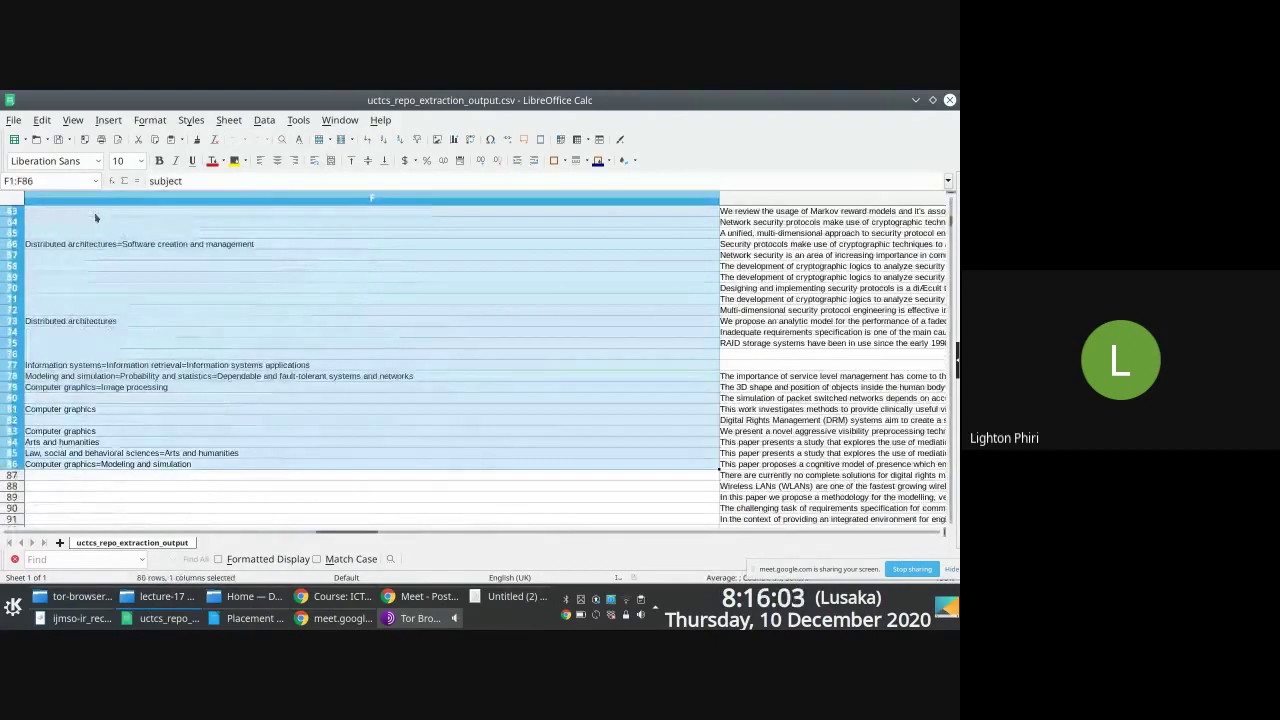
pyautogui.hotkey('ctrl', 'shift', 'Down')
pyautogui.hotkey('ctrl', 'shift', 'Down')
pyautogui.hotkey('ctrl', 'shift', 'Down')
pyautogui.hotkey('ctrl', 'shift', 'Down')
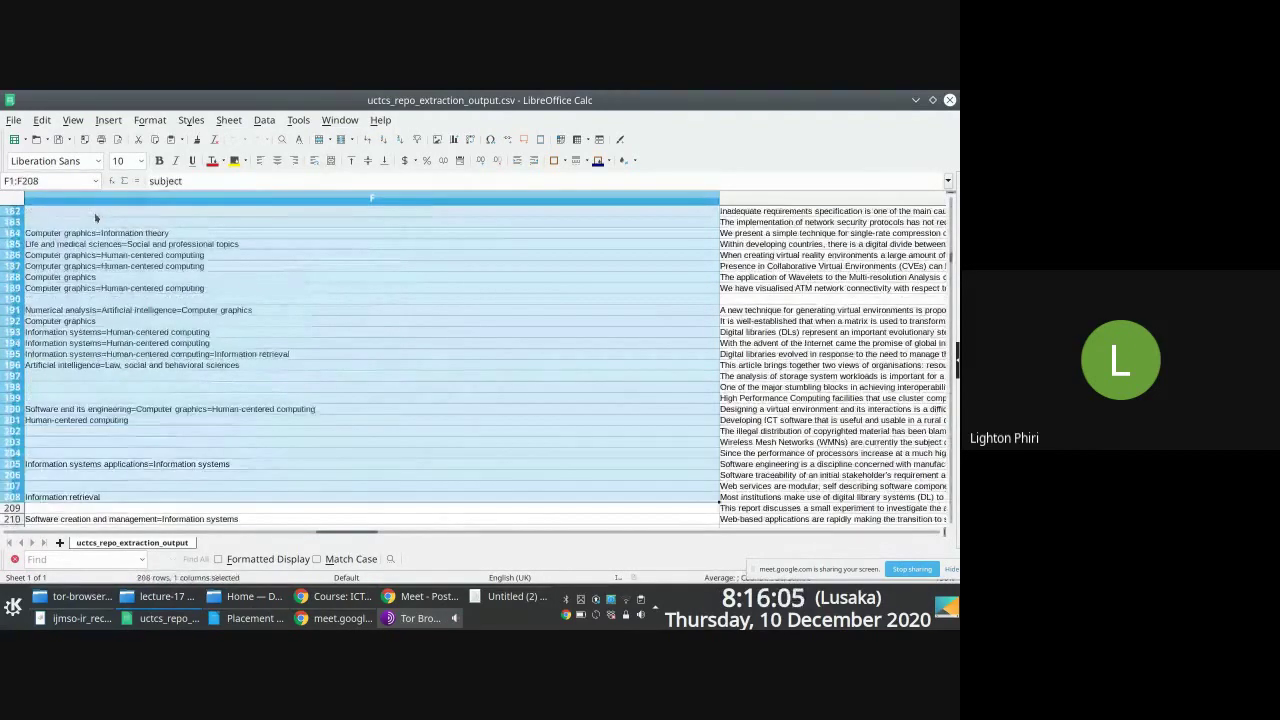
pyautogui.moveTo(955, 262); pyautogui.dragTo(944, 522)
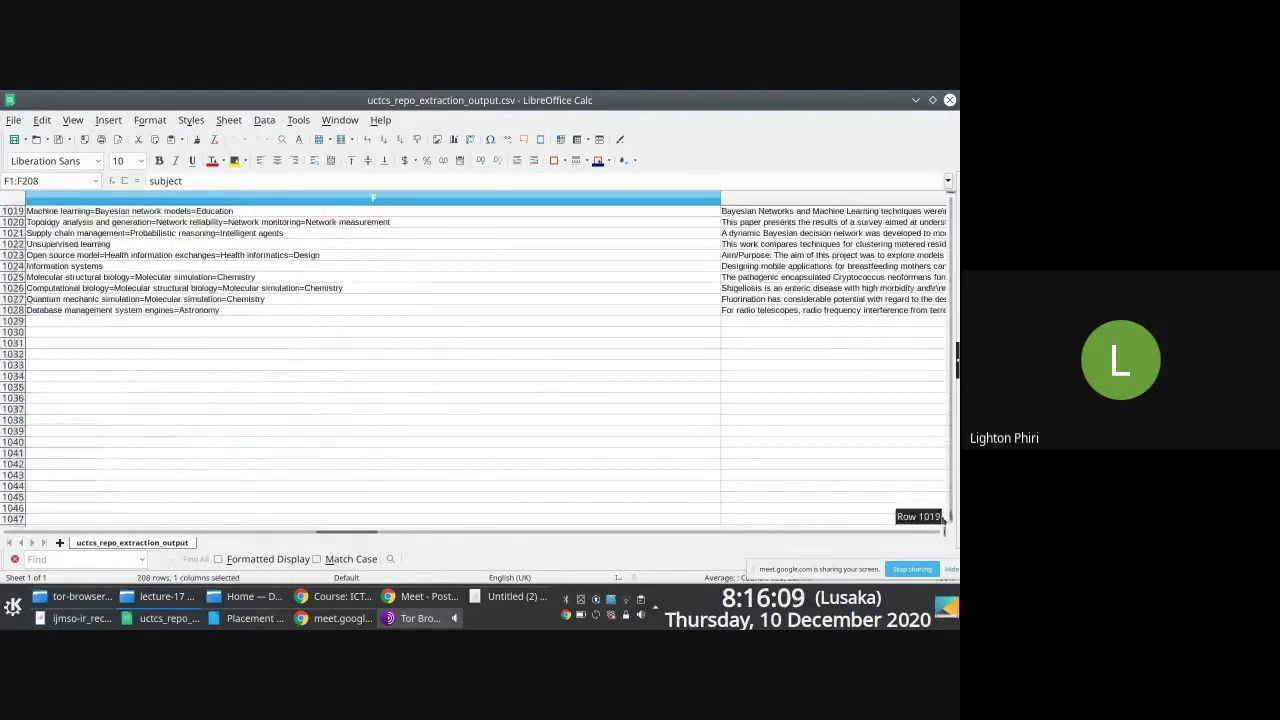
pyautogui.keyDown('shift'); pyautogui.click(168, 310); pyautogui.keyUp('shift')
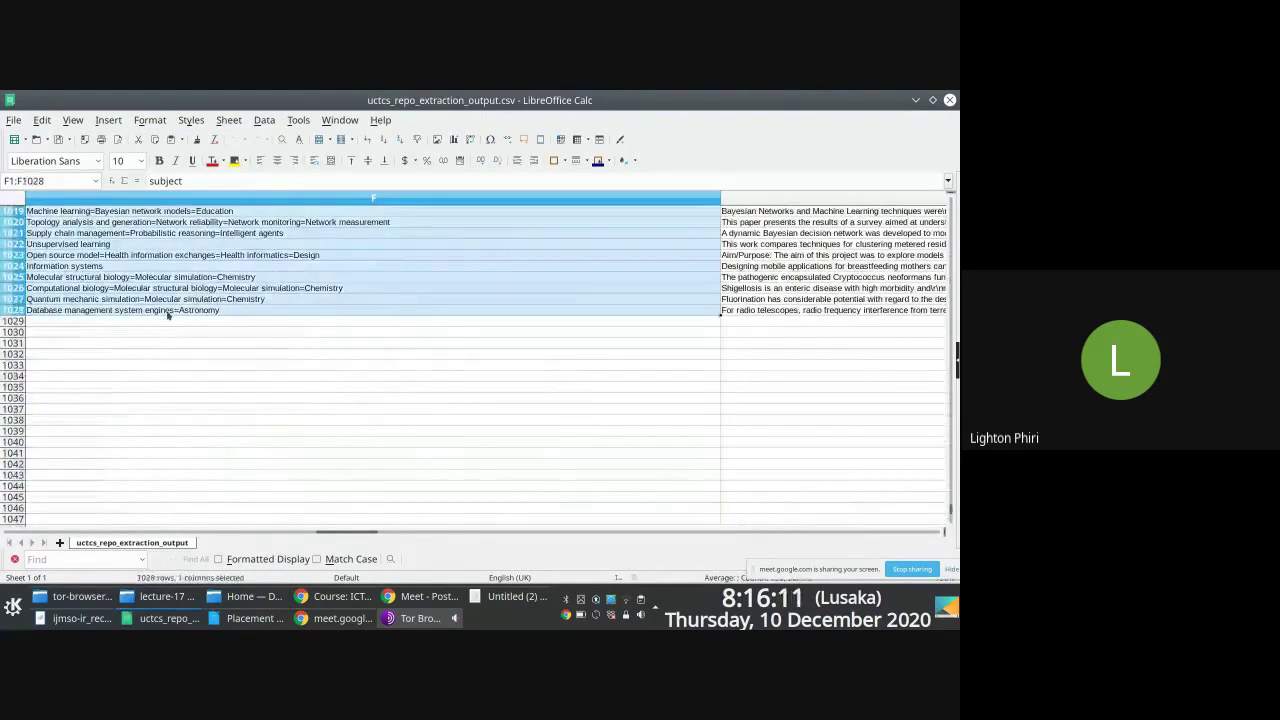
# Step: Add Sheet2 and paste-special the copied subject column into cell A1
pyautogui.click(60, 542)
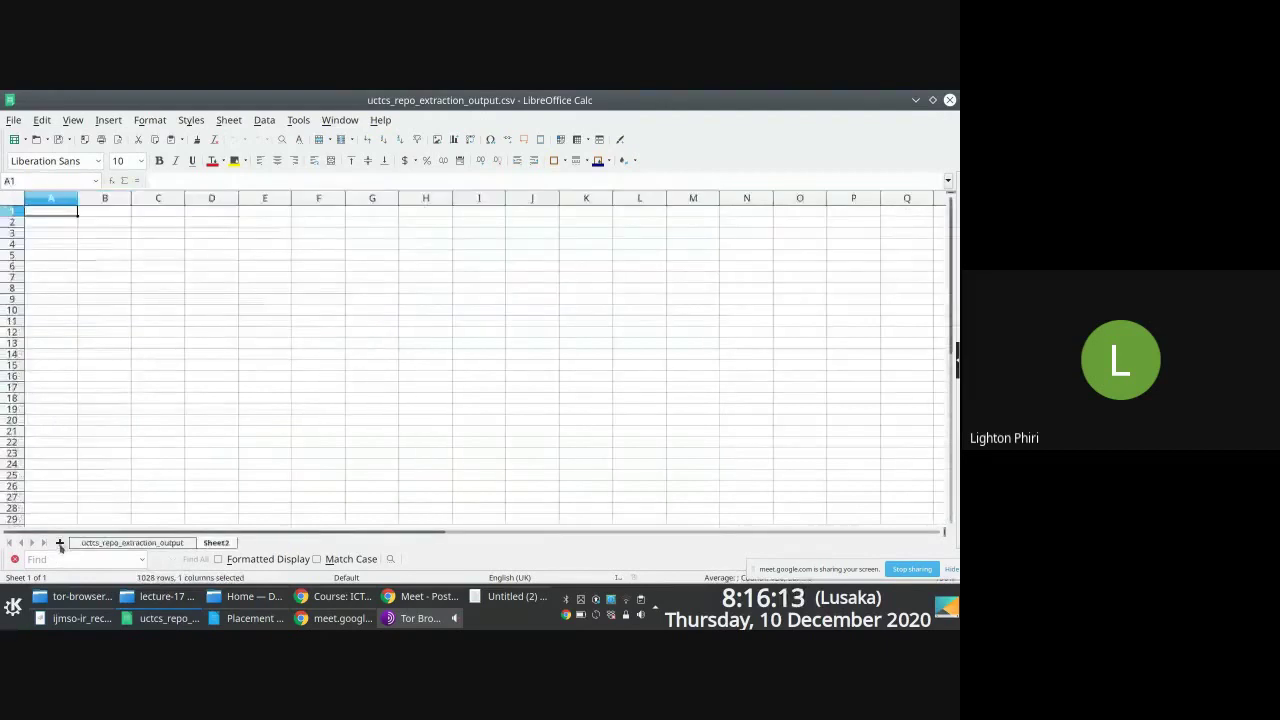
pyautogui.rightClick(48, 214)
pyautogui.moveTo(158, 272)
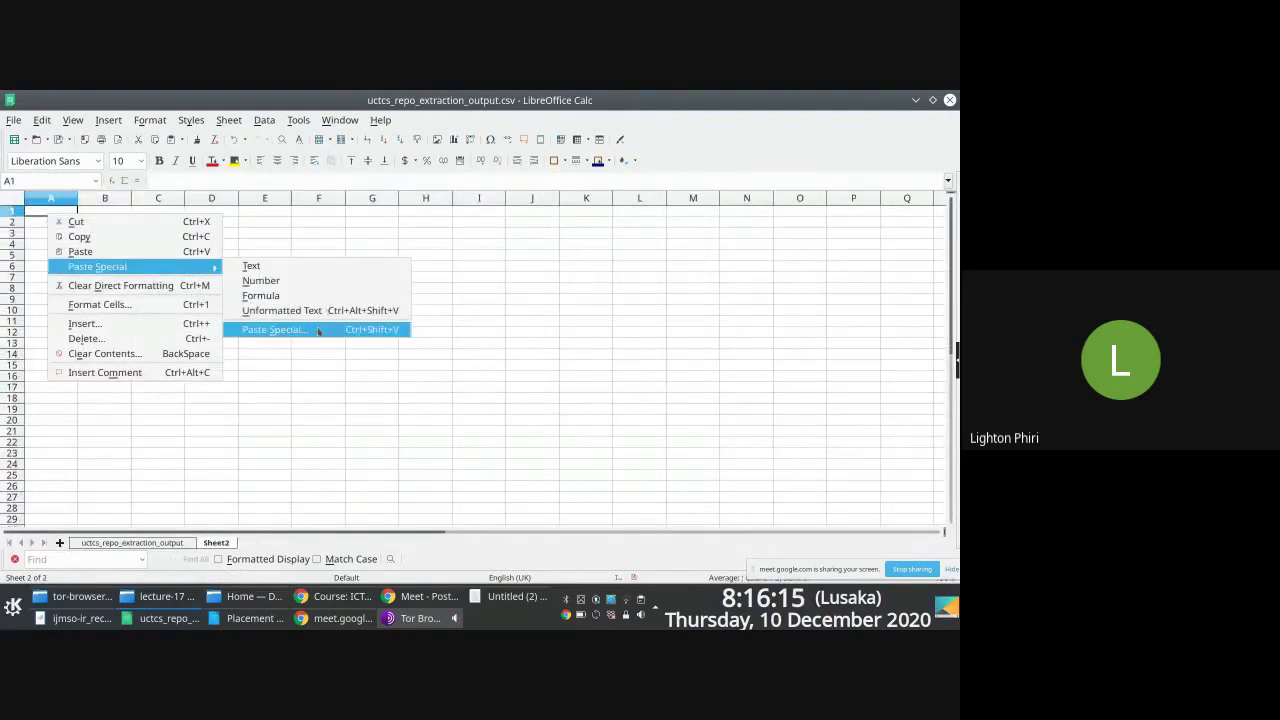
pyautogui.click(280, 329)
pyautogui.click(490, 465)
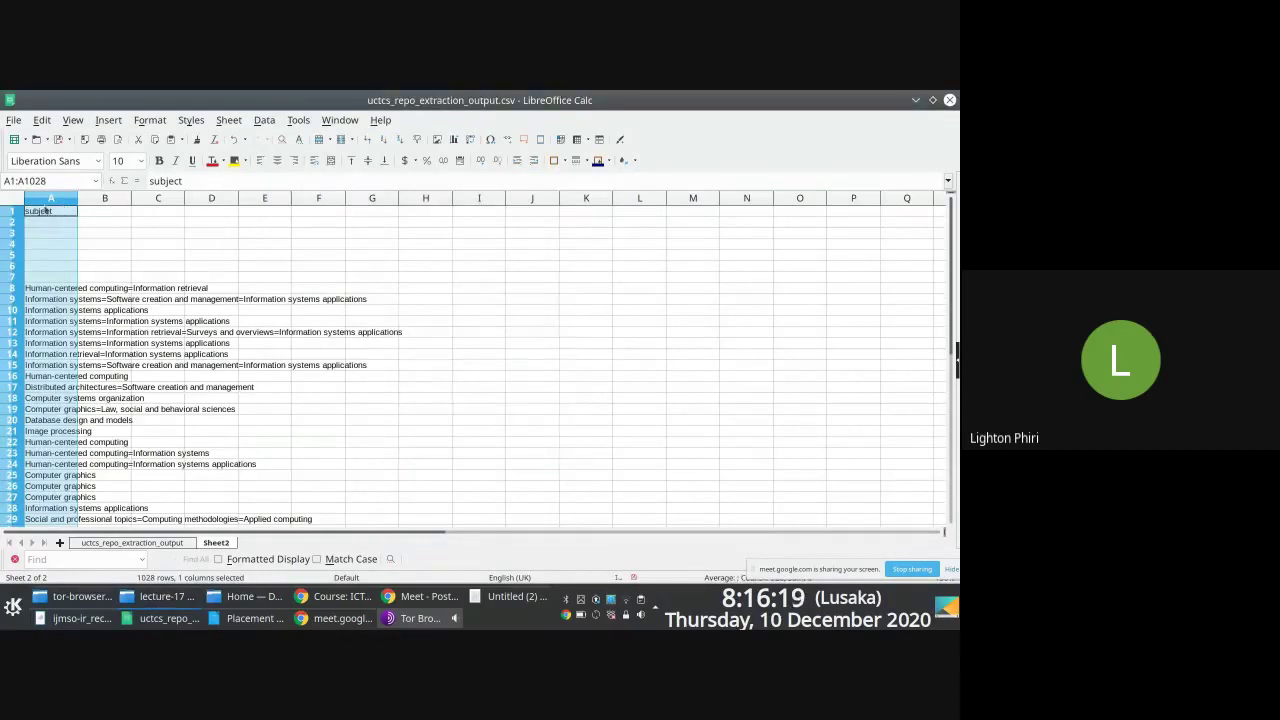
# Step: Select the subject entries from A2 down to A1028
pyautogui.click(264, 120)
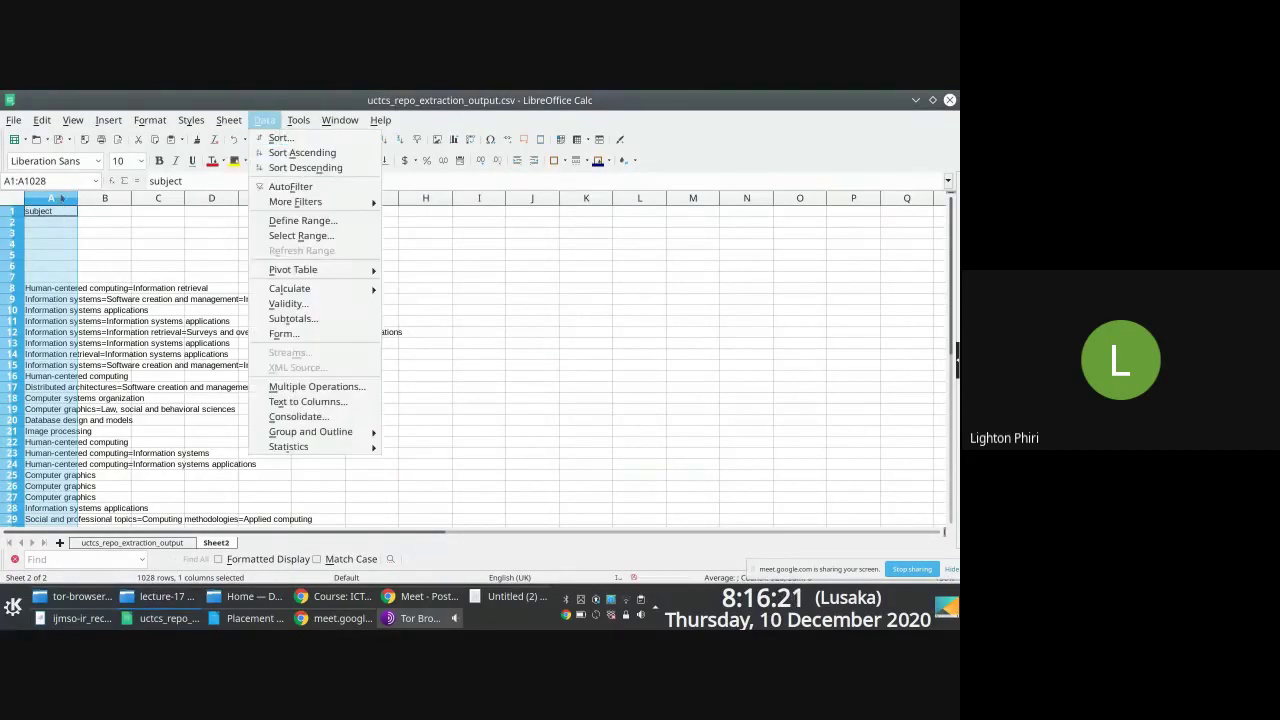
pyautogui.click(88, 238)
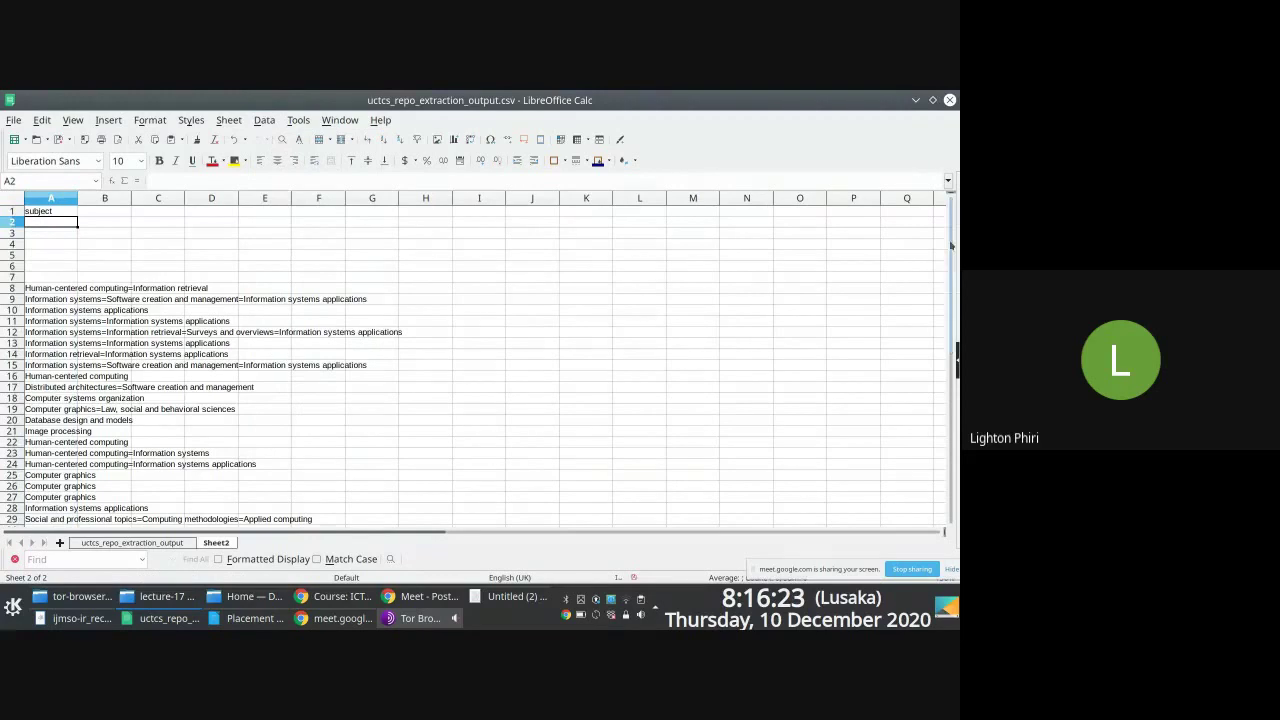
pyautogui.moveTo(948, 251); pyautogui.dragTo(948, 421)
pyautogui.scroll(-5, 618, 531)
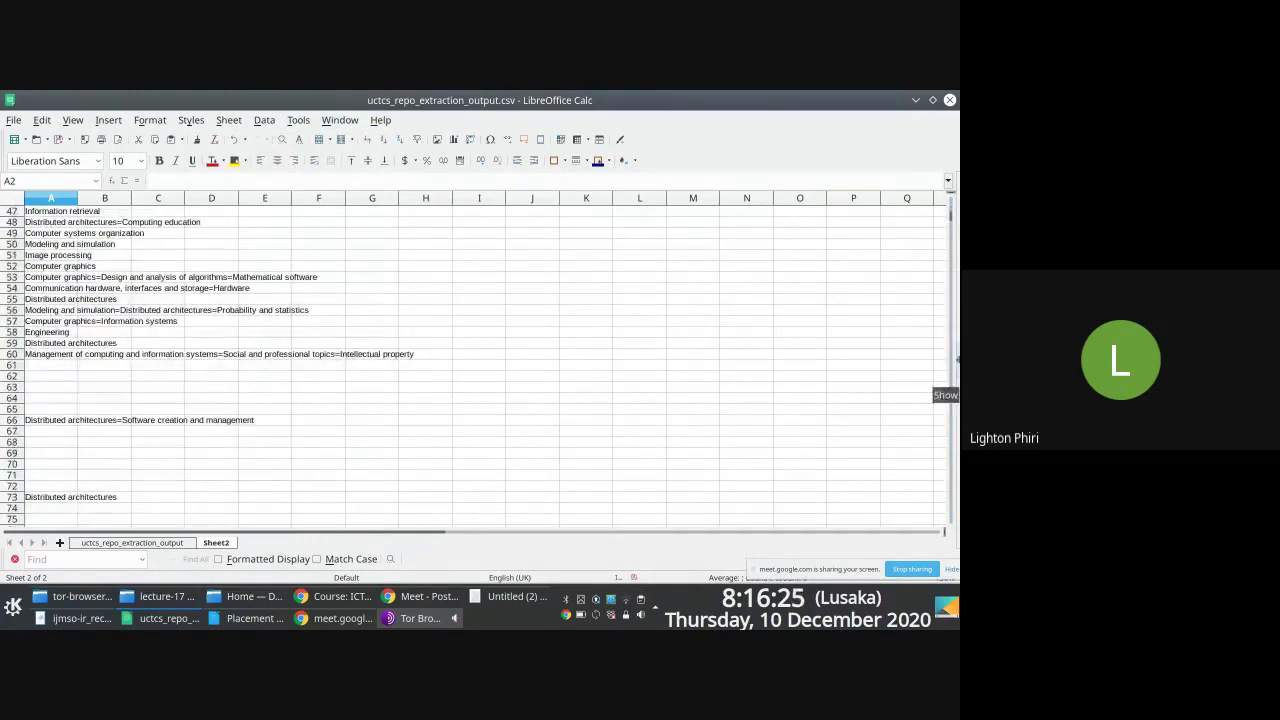
pyautogui.moveTo(948, 225); pyautogui.dragTo(948, 510)
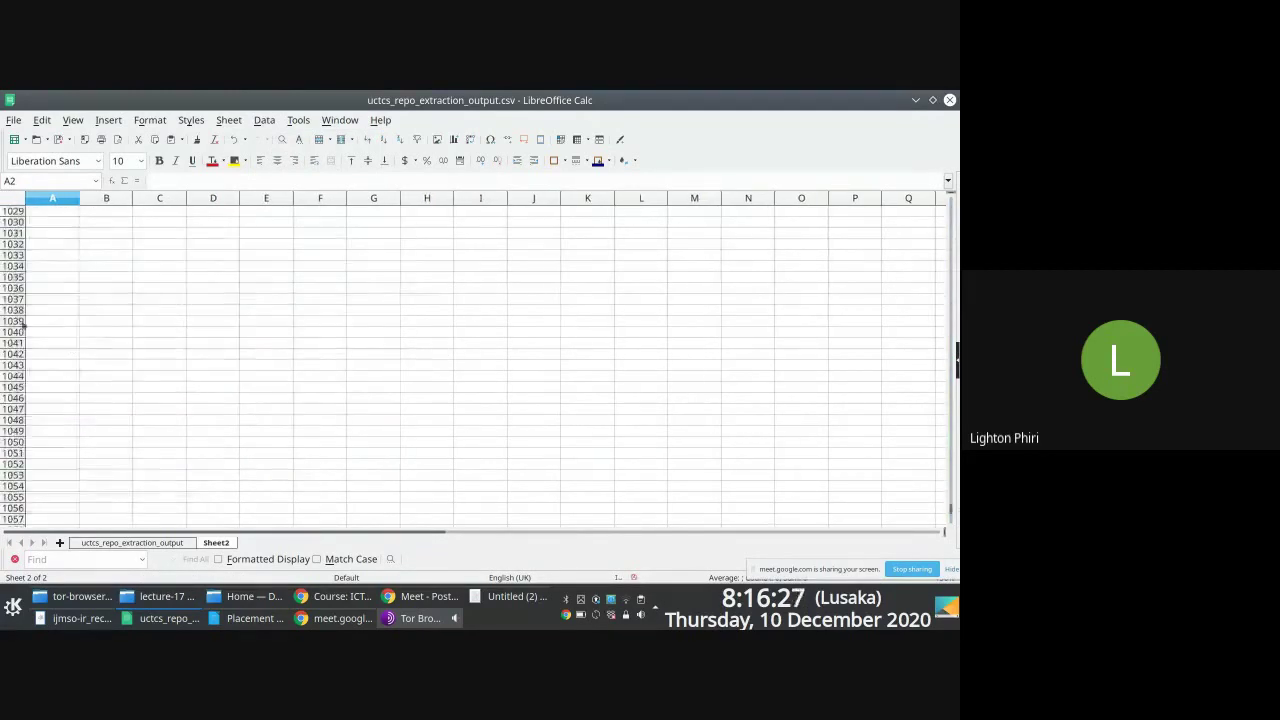
pyautogui.keyDown('shift'); pyautogui.click(41, 338); pyautogui.keyUp('shift')
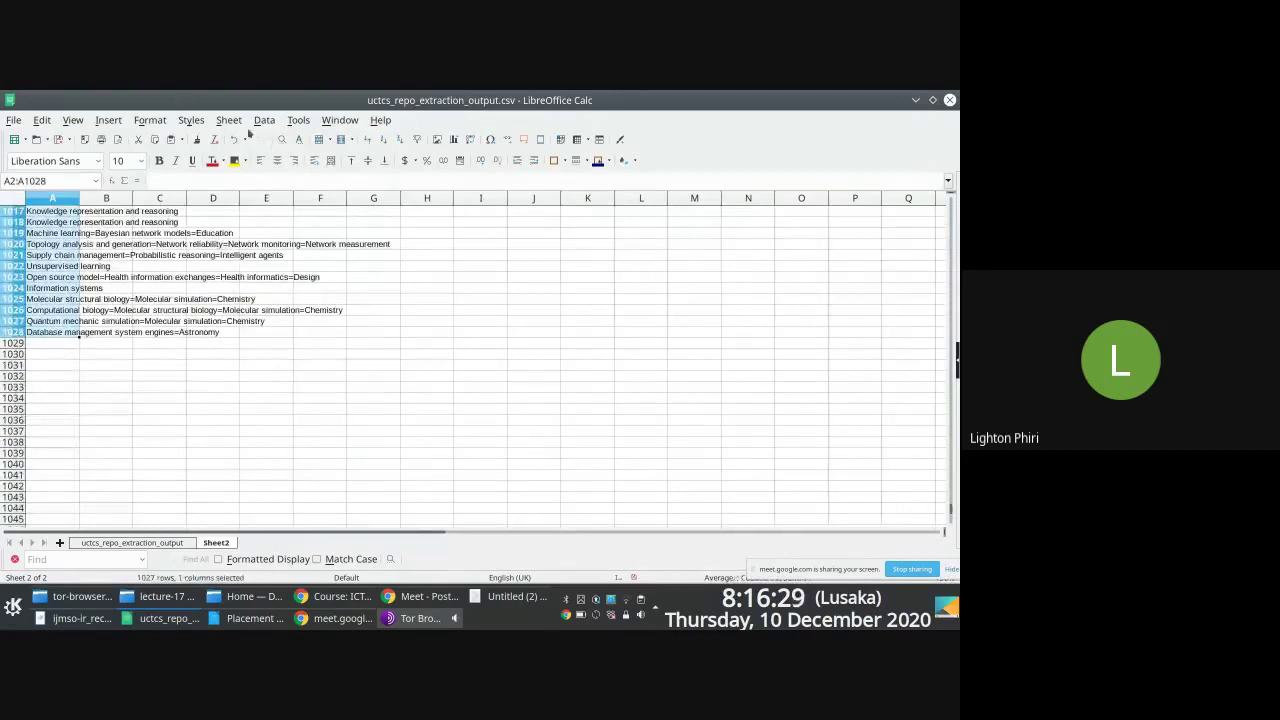
# Step: Sort A2:A1028 by Column A in descending order, putting 'User characteristics' first
pyautogui.click(264, 120)
pyautogui.click(300, 131)
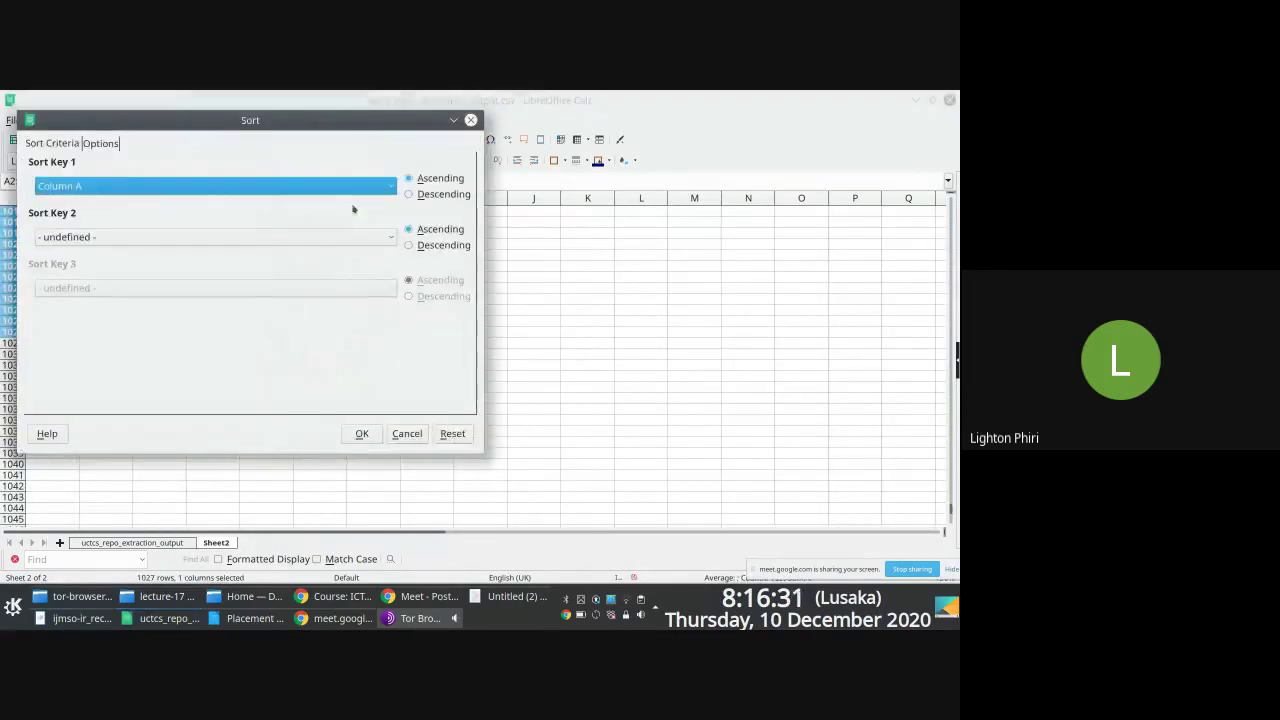
pyautogui.click(258, 187)
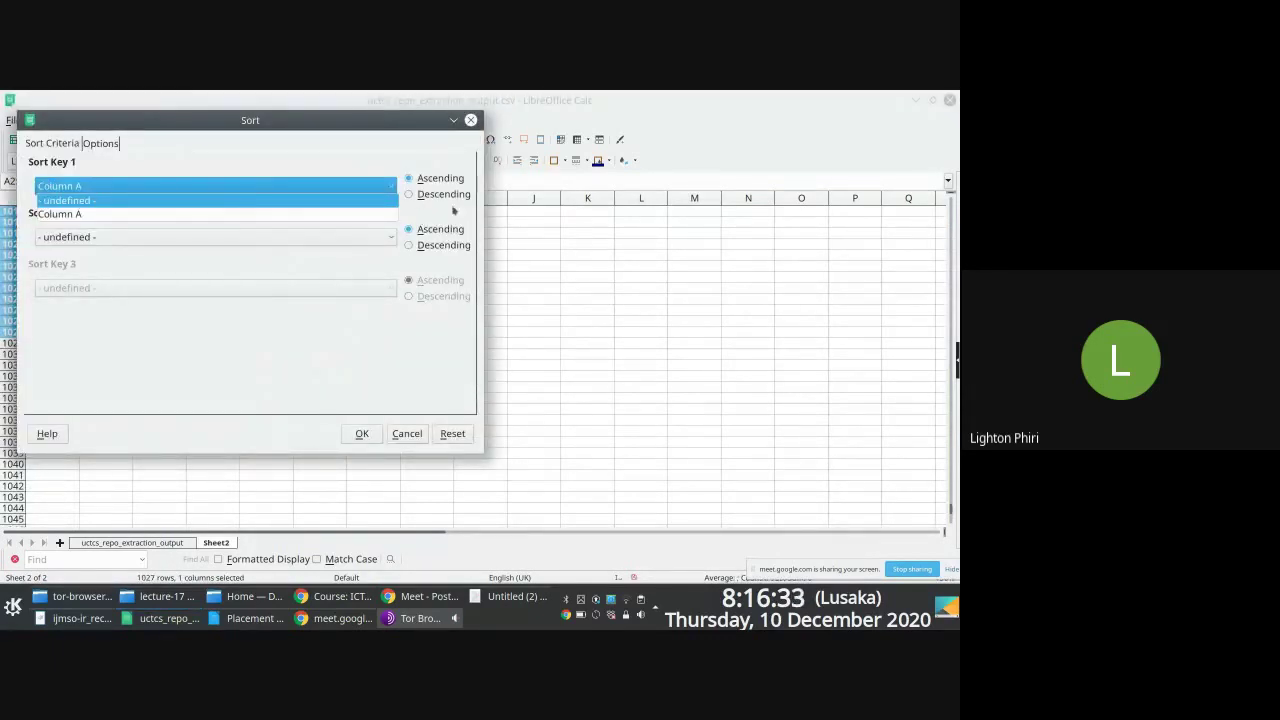
pyautogui.click(437, 200)
pyautogui.click(362, 433)
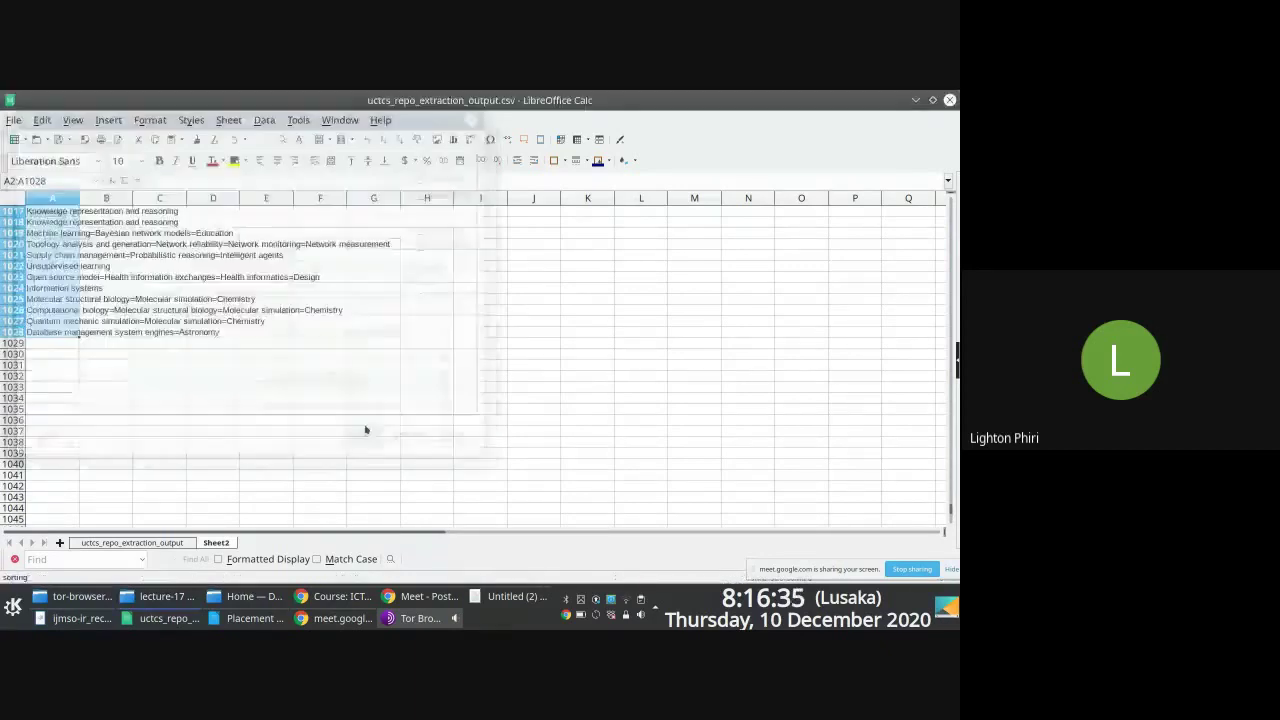
pyautogui.moveTo(951, 474); pyautogui.dragTo(945, 200)
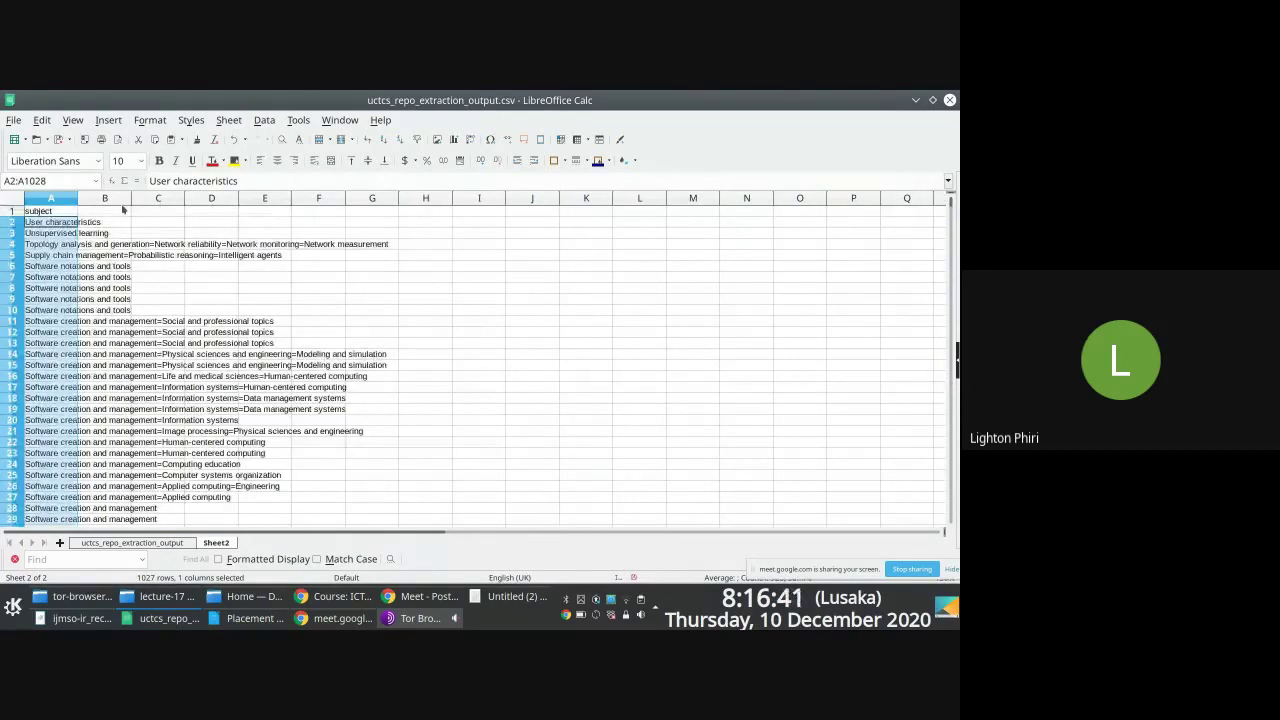
# Step: Auto-fit column A, confirm entries end at A926, then narrow it to fit 'Topology analysis and generation'
pyautogui.click(68, 199)
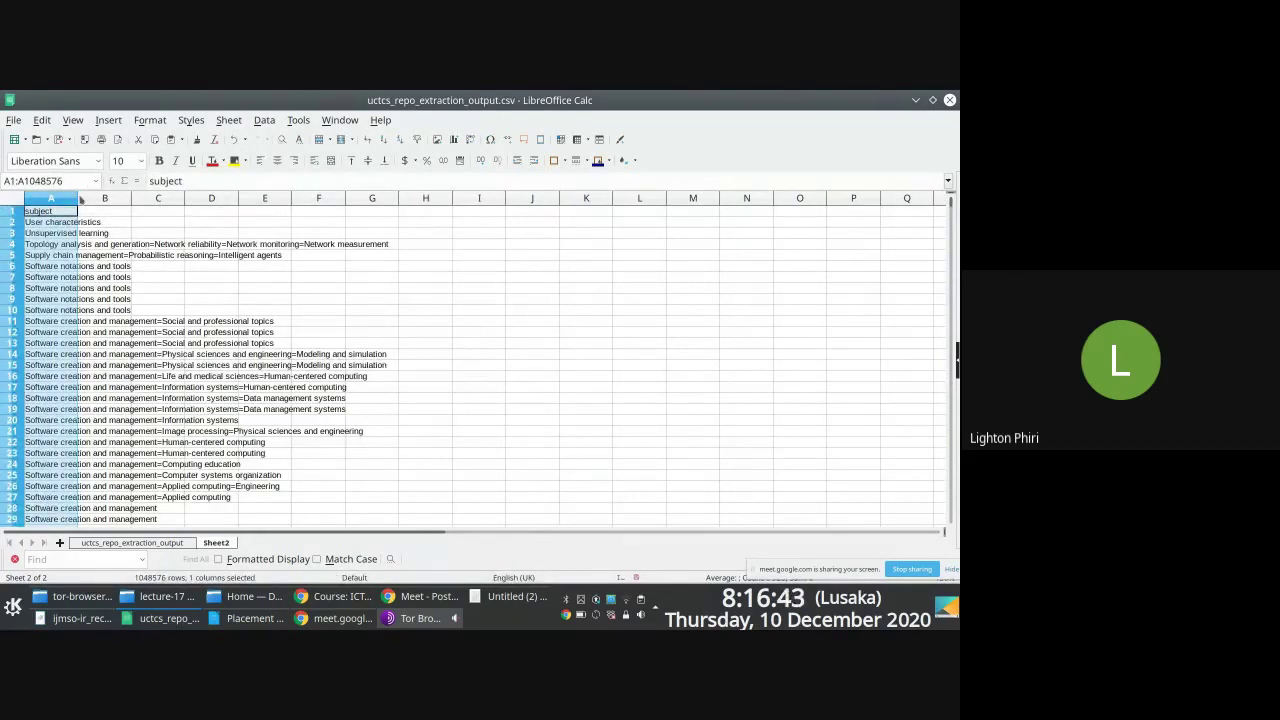
pyautogui.doubleClick(79, 199)
pyautogui.click(82, 222)
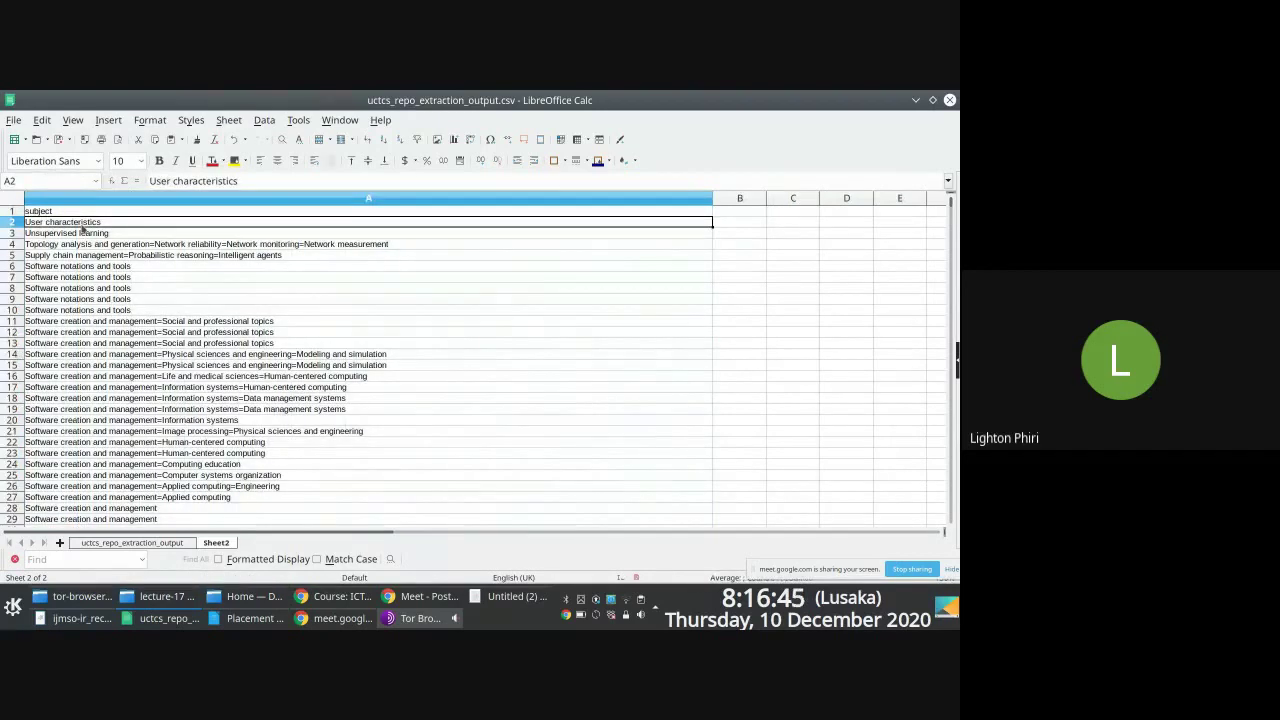
pyautogui.hotkey('ctrl', 'shift', 'Down')
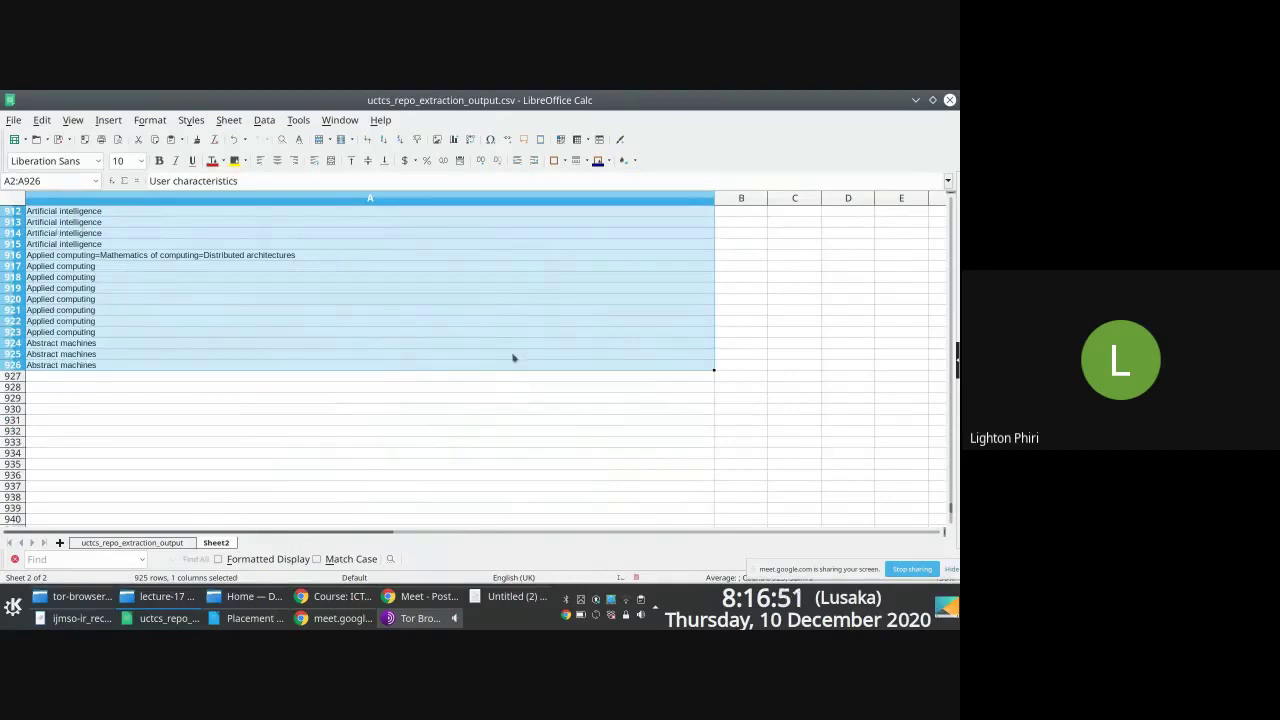
pyautogui.moveTo(952, 510); pyautogui.dragTo(950, 200)
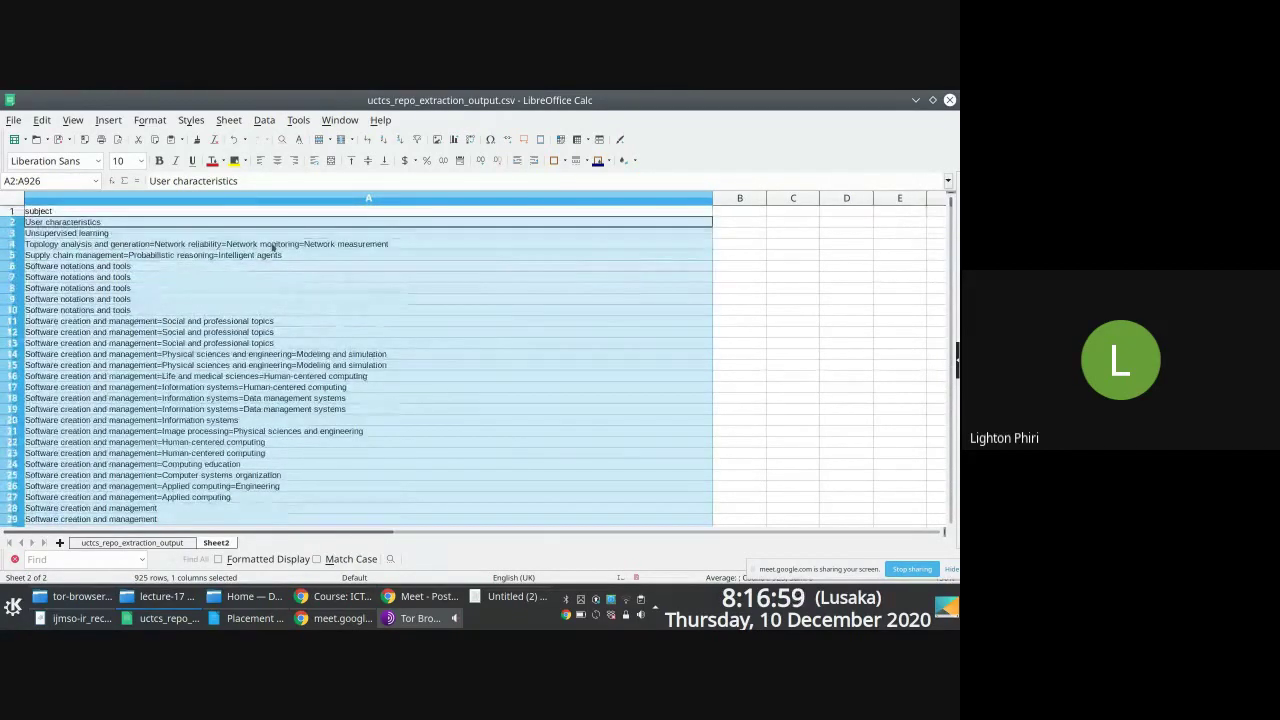
pyautogui.click(700, 244)
pyautogui.moveTo(713, 199); pyautogui.dragTo(394, 199)
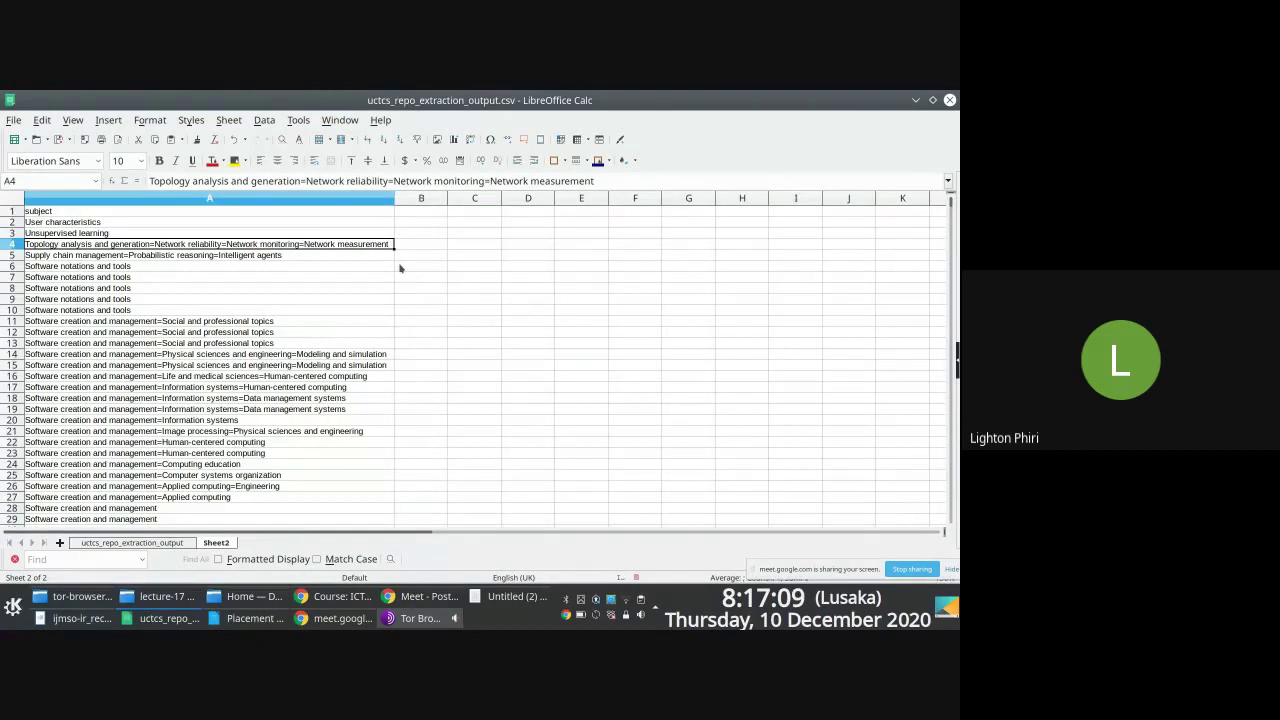
# Step: In Google Meet, mute the microphone and then turn it back on
pyautogui.click(425, 596)
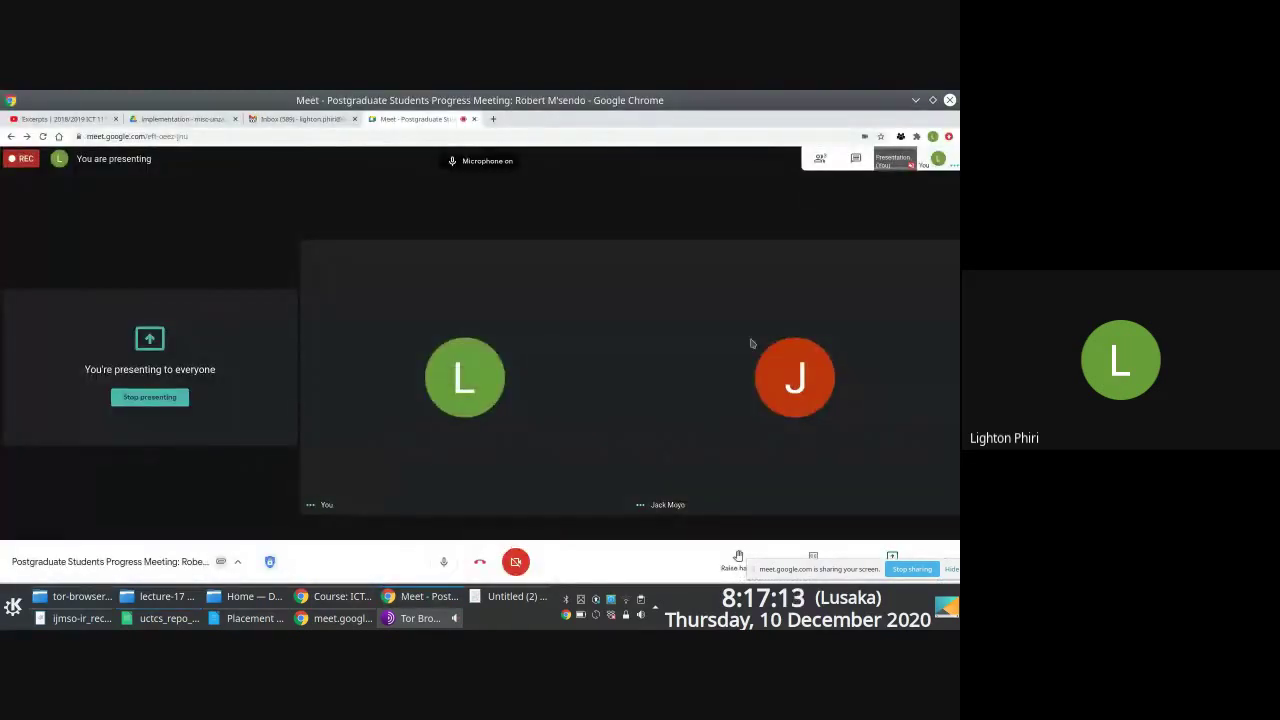
pyautogui.hotkey('ctrl', 'd')
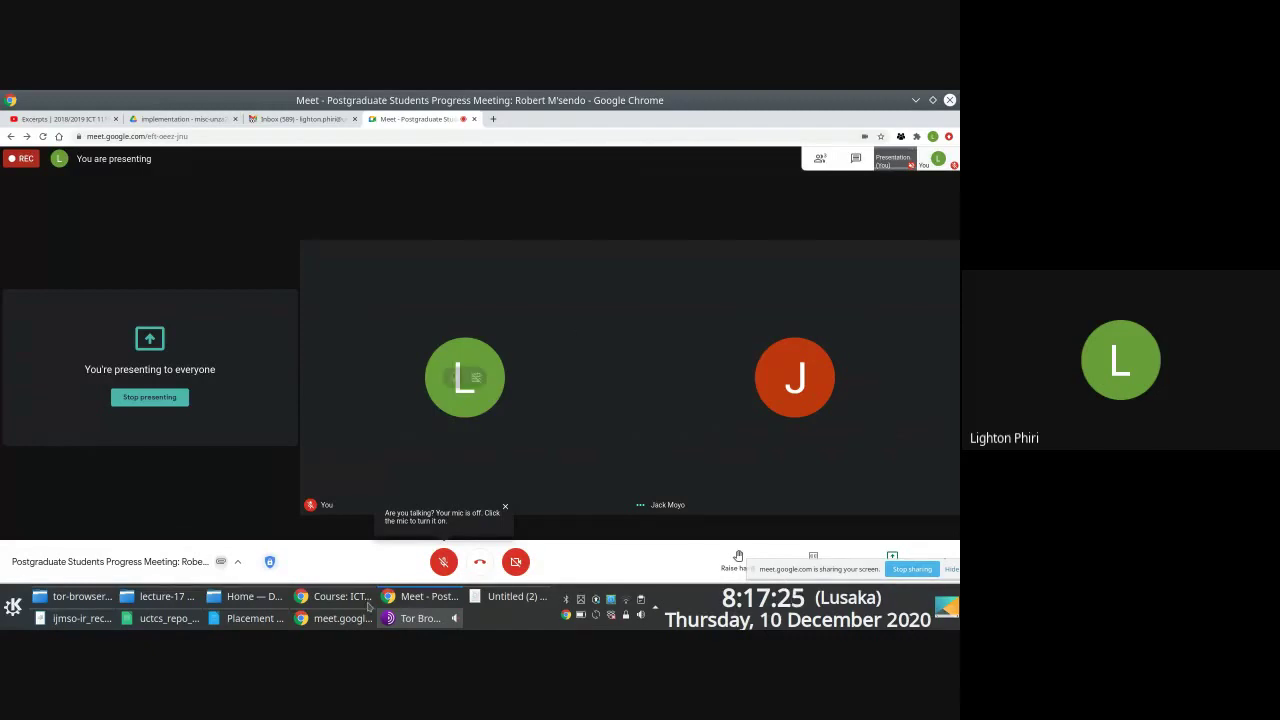
pyautogui.click(443, 561)
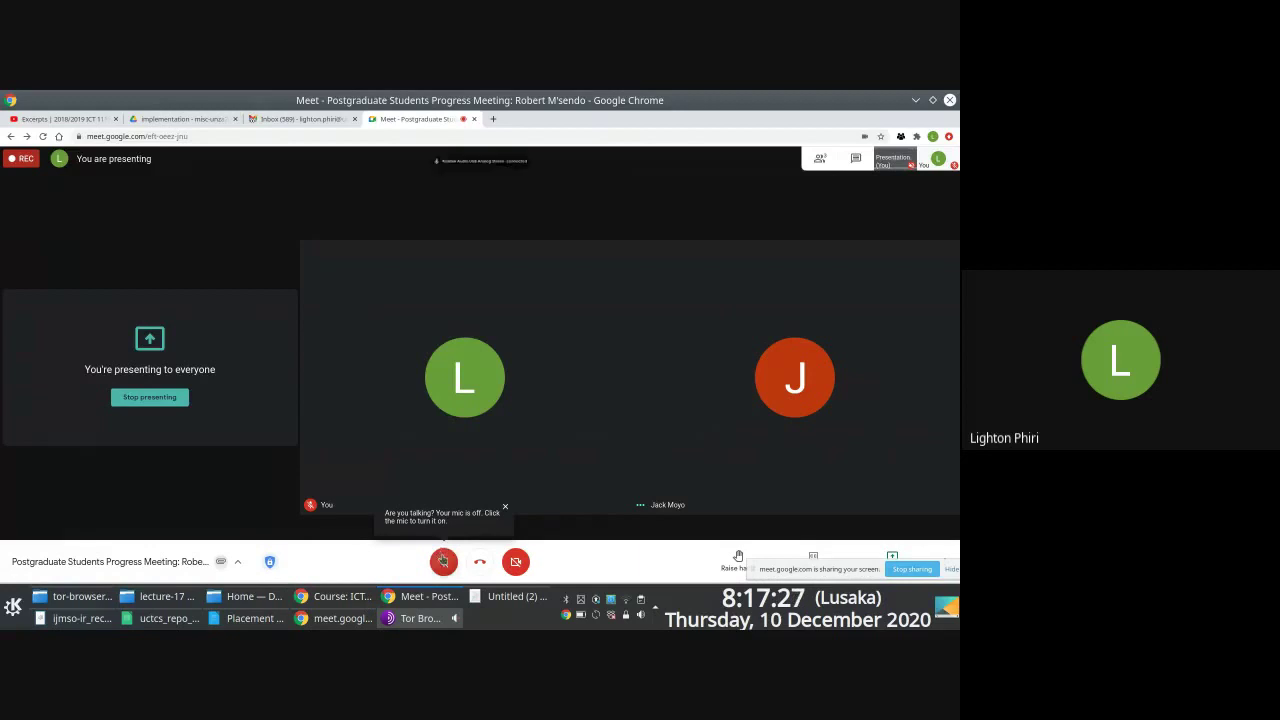
# Step: Bring the uctcs_repo_extraction_output.csv spreadsheet in LibreOffice Calc back to the front
pyautogui.moveTo(523, 389)
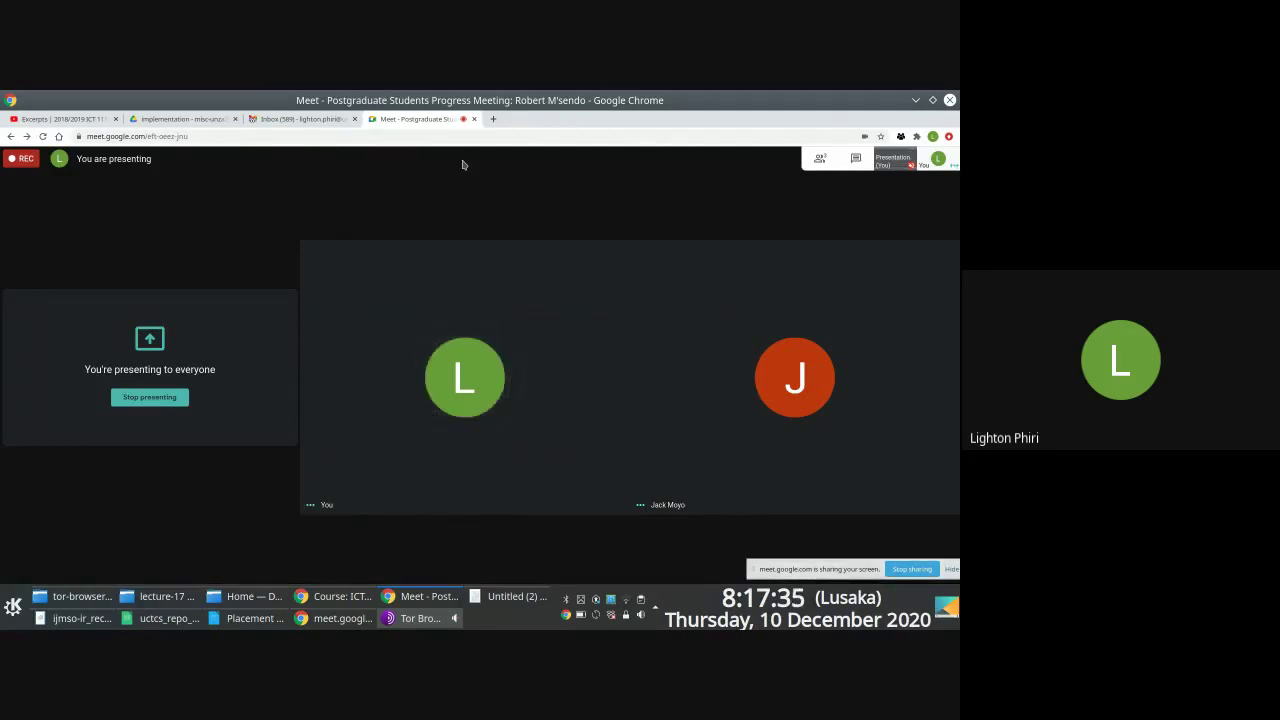
pyautogui.moveTo(3, 366)
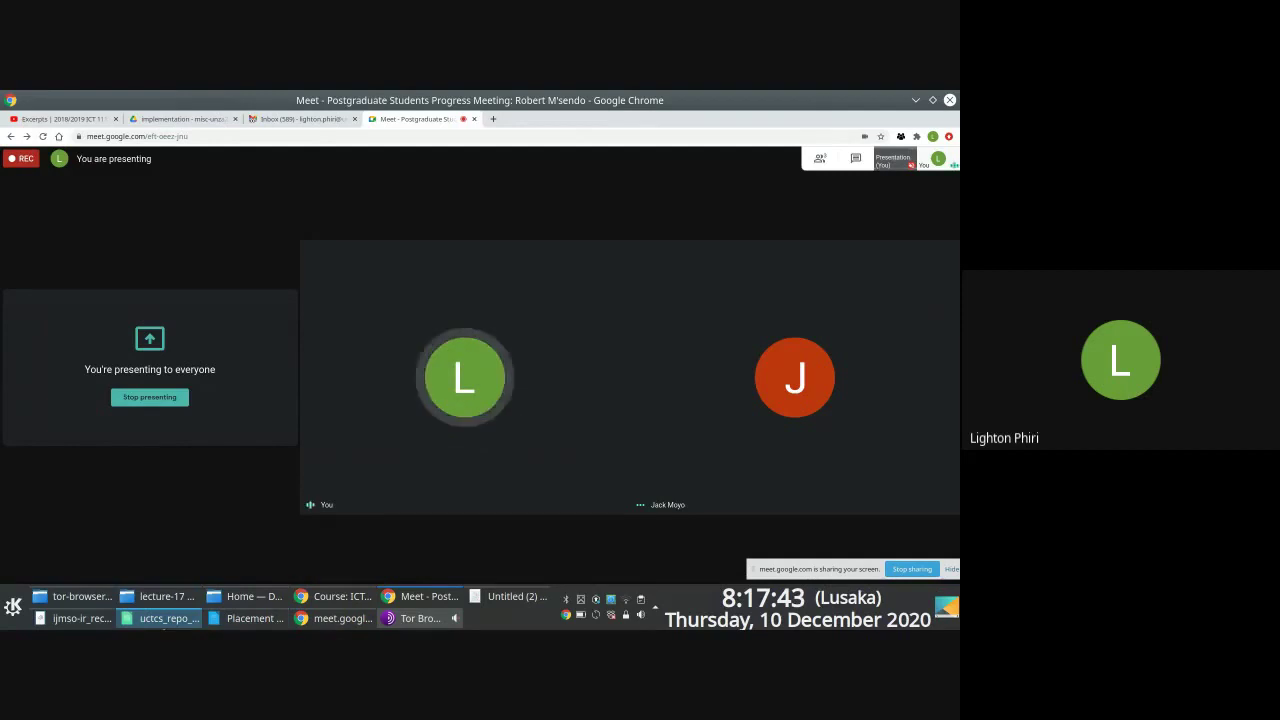
pyautogui.click(150, 618)
pyautogui.click(110, 232)
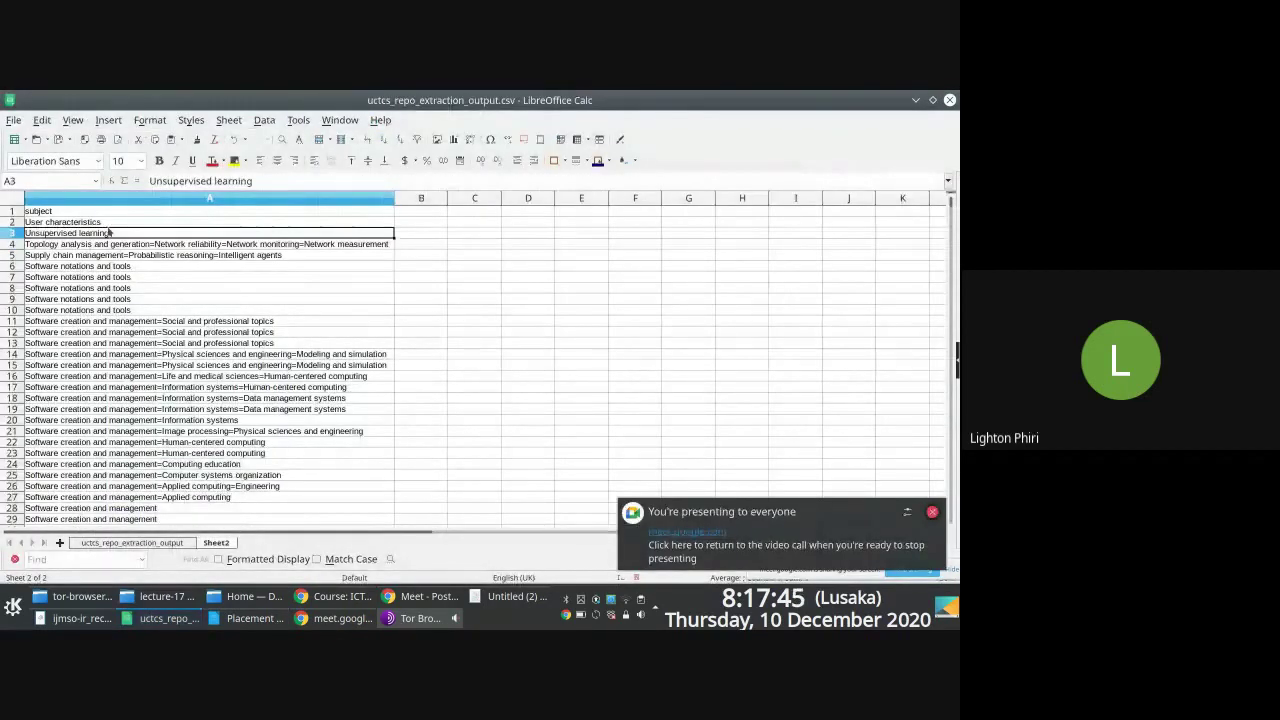
pyautogui.click(112, 222)
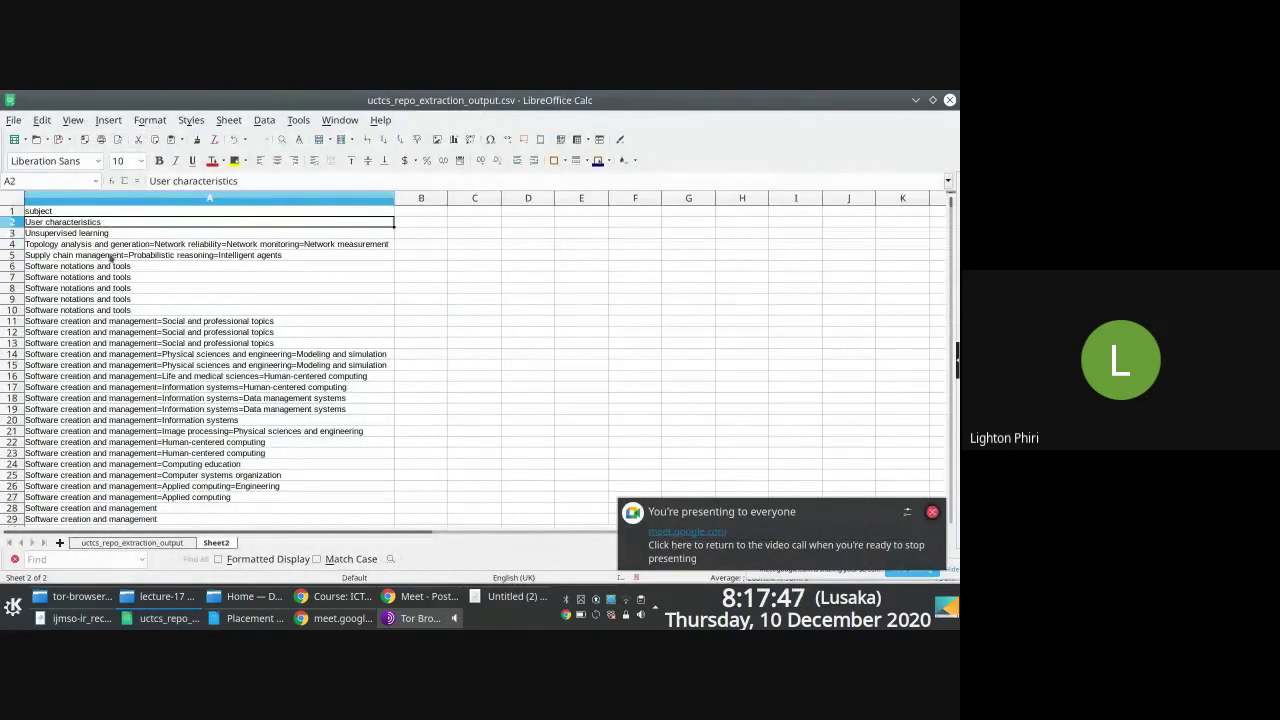
pyautogui.click(121, 234)
pyautogui.press('Up')
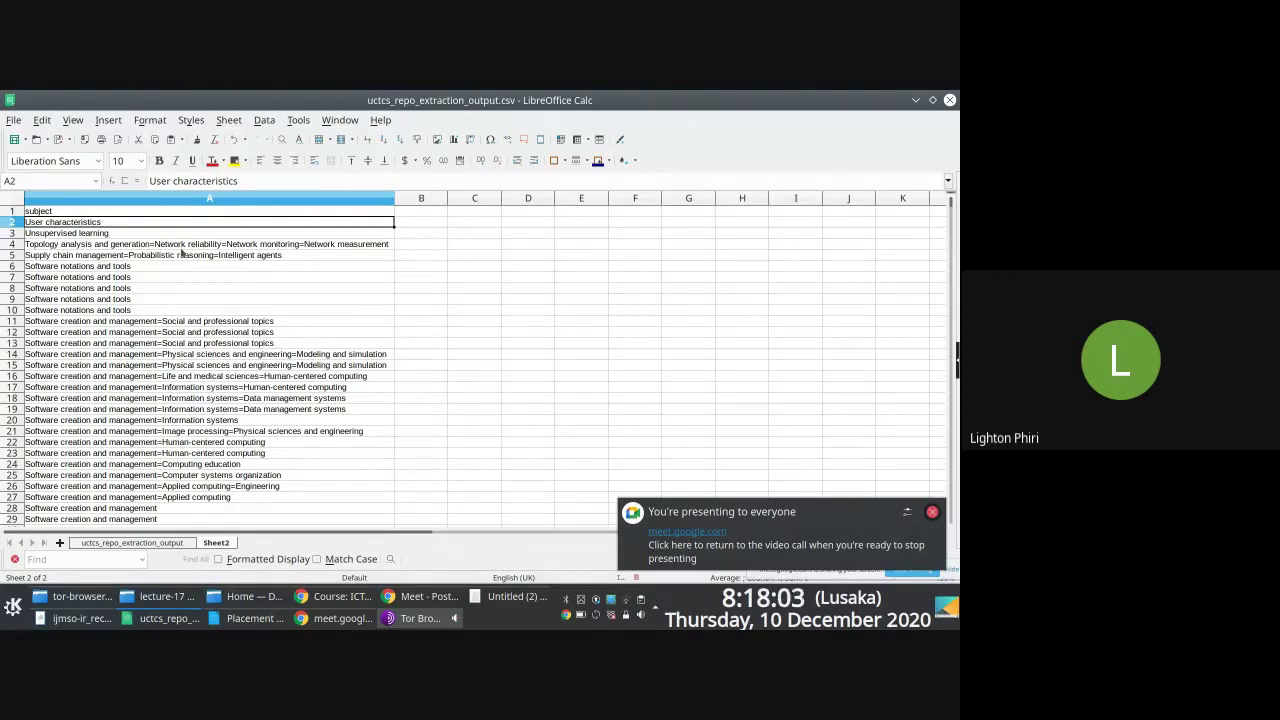
pyautogui.click(424, 230)
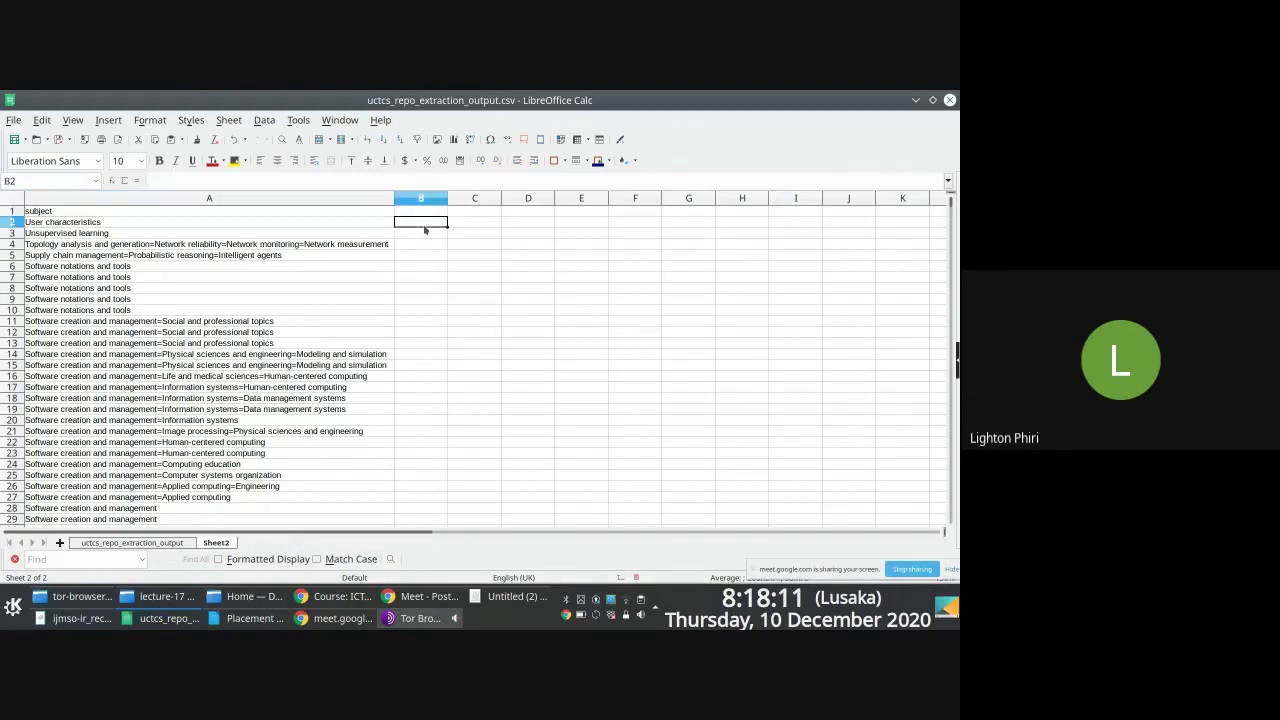
pyautogui.press('Left')
pyautogui.press('Down')
pyautogui.press('Down')
pyautogui.press('Down')
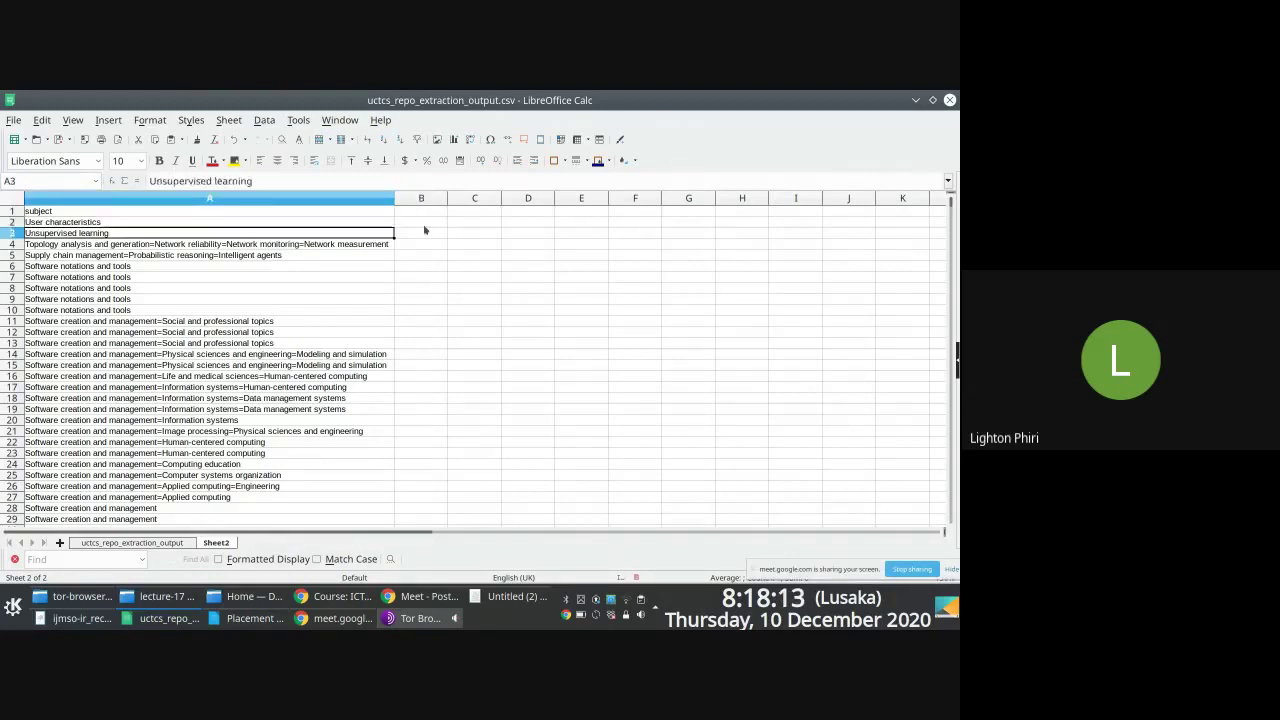
pyautogui.press('Up')
pyautogui.press('Up')
pyautogui.press('Up')
pyautogui.hotkey('ctrl', 'shift', 'Down')
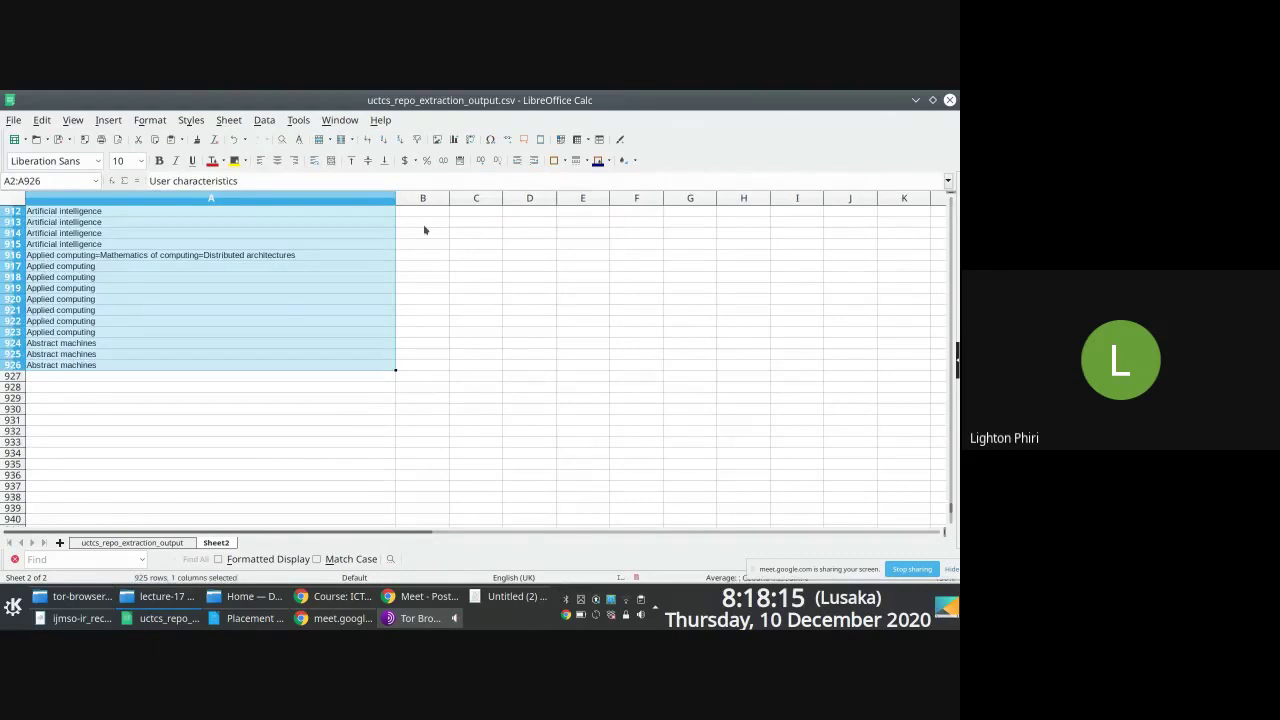
pyautogui.hotkey('ctrl', 'Home')
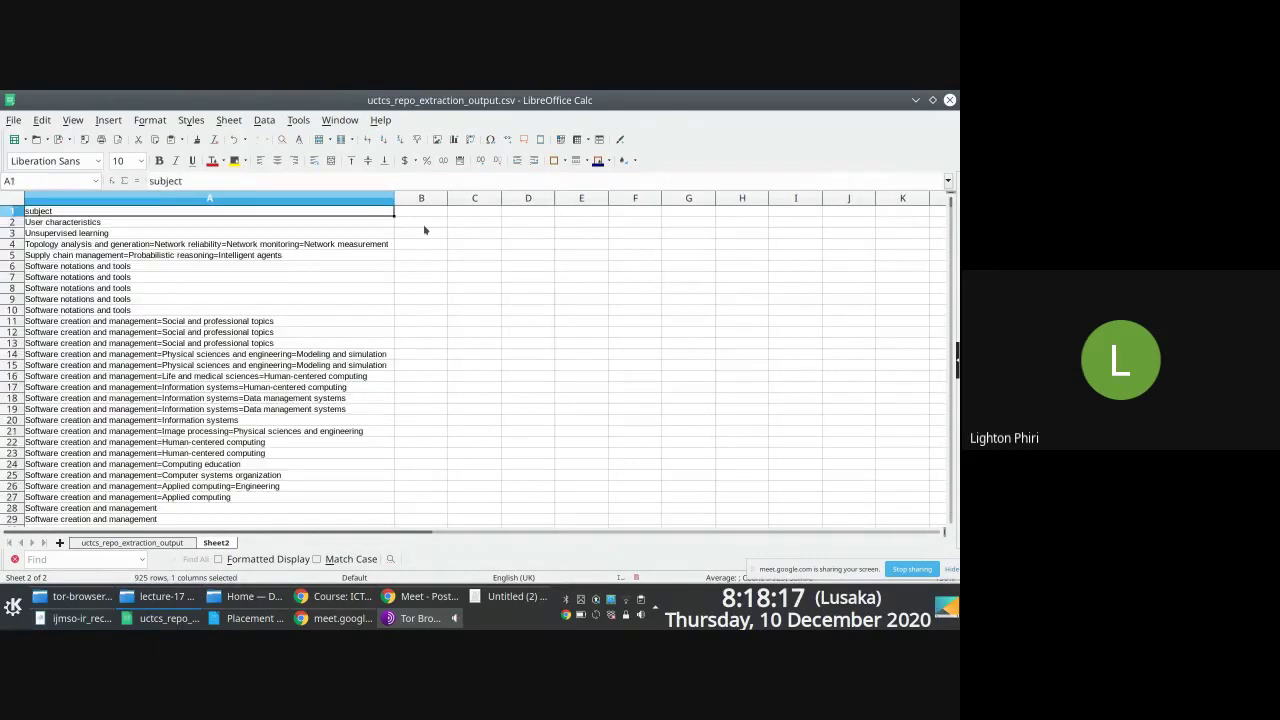
pyautogui.press('Down')
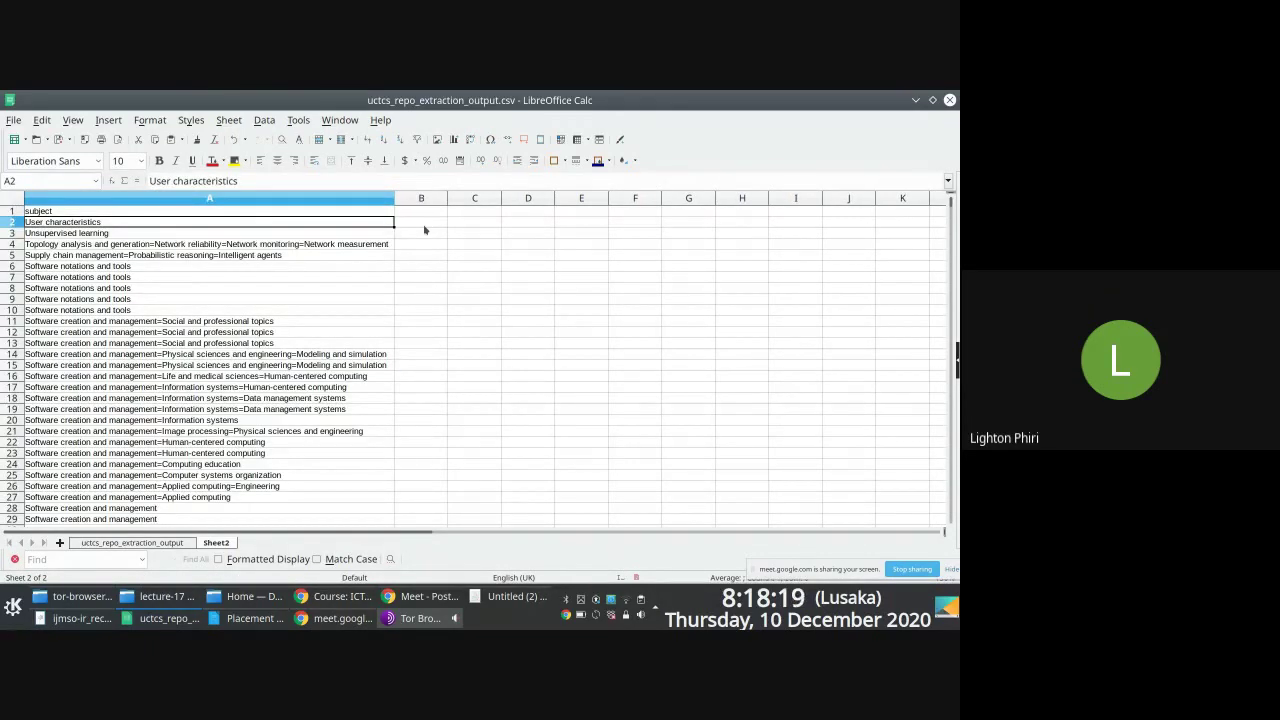
pyautogui.press('Down')
pyautogui.press('Up')
pyautogui.click(220, 246)
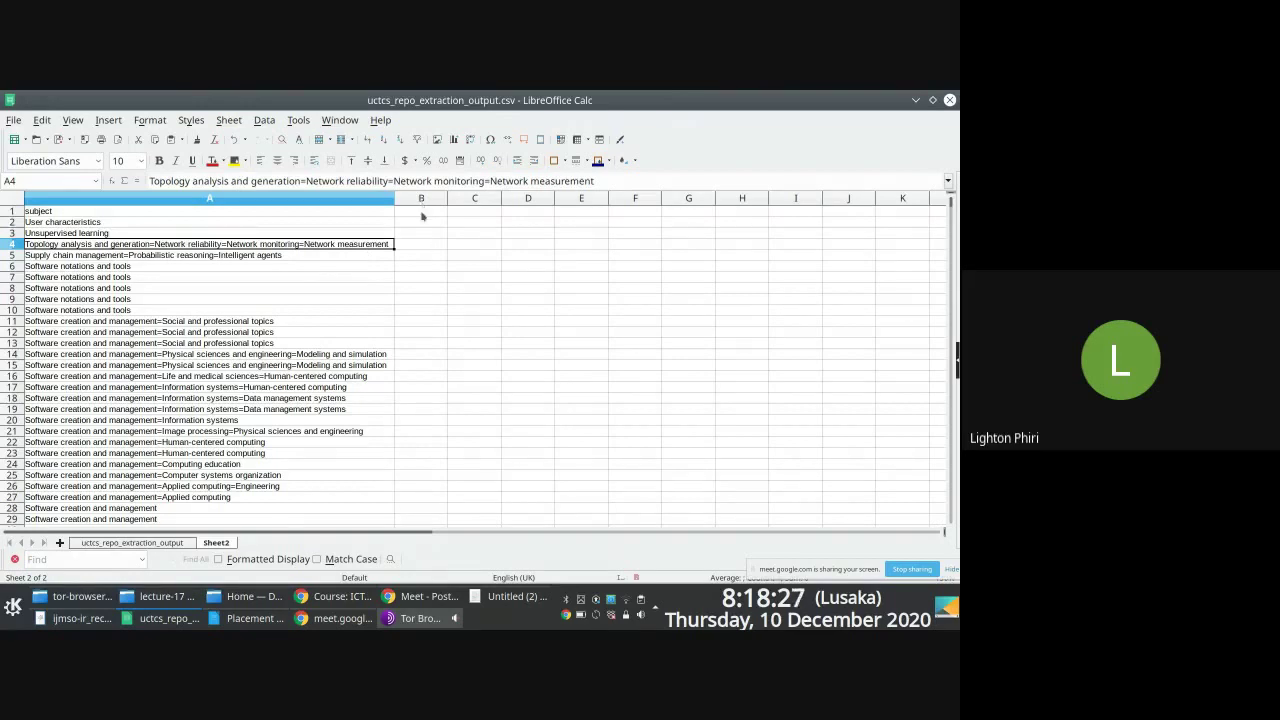
pyautogui.click(422, 221)
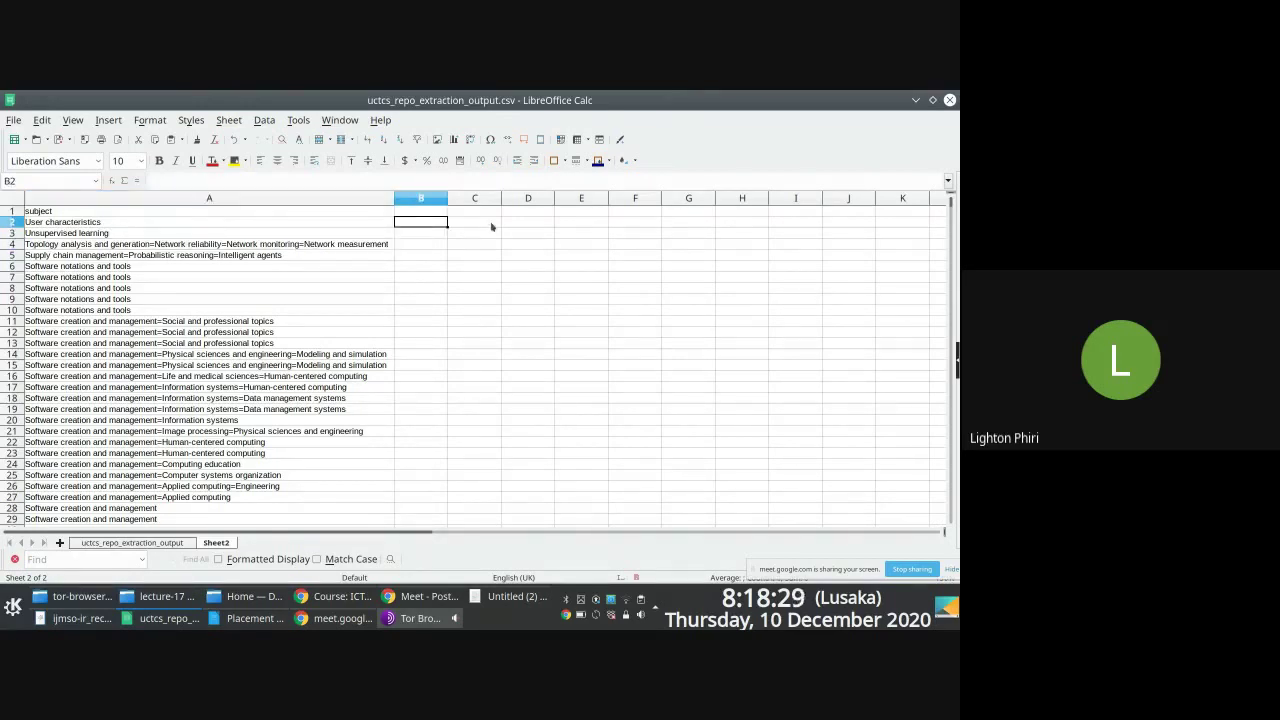
pyautogui.press('Down')
pyautogui.press('Down')
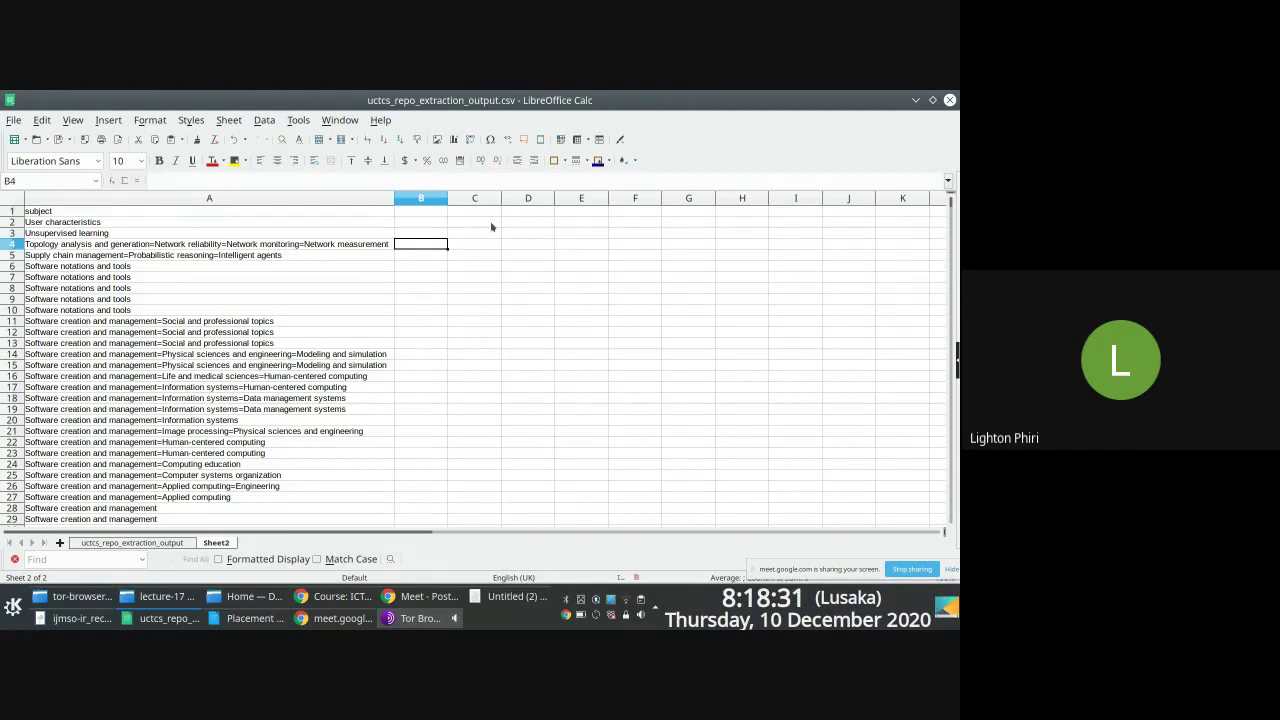
pyautogui.press('Up')
pyautogui.press('Up')
pyautogui.press('Down')
pyautogui.press('Up')
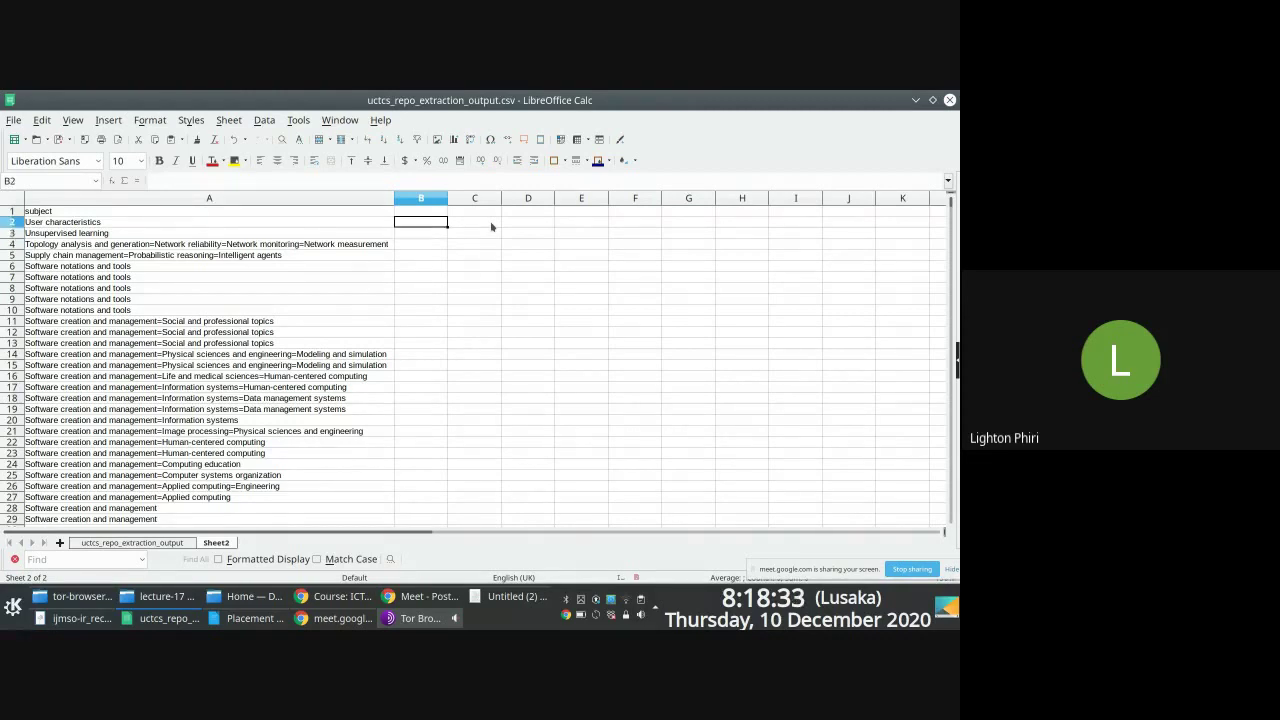
# Step: Undo the paste into column B and abandon the first COUNTIF attempts in B2
pyautogui.hotkey('ctrl', 'v')
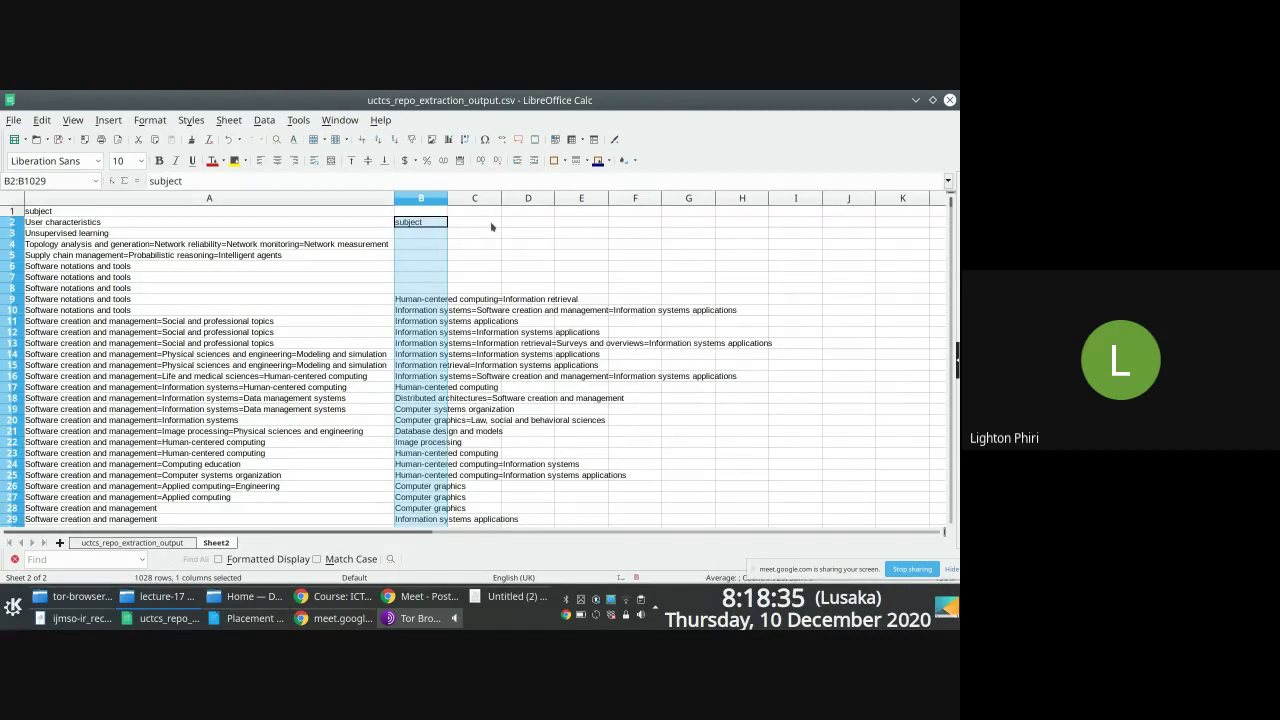
pyautogui.hotkey('ctrl', 'z')
pyautogui.click(411, 228)
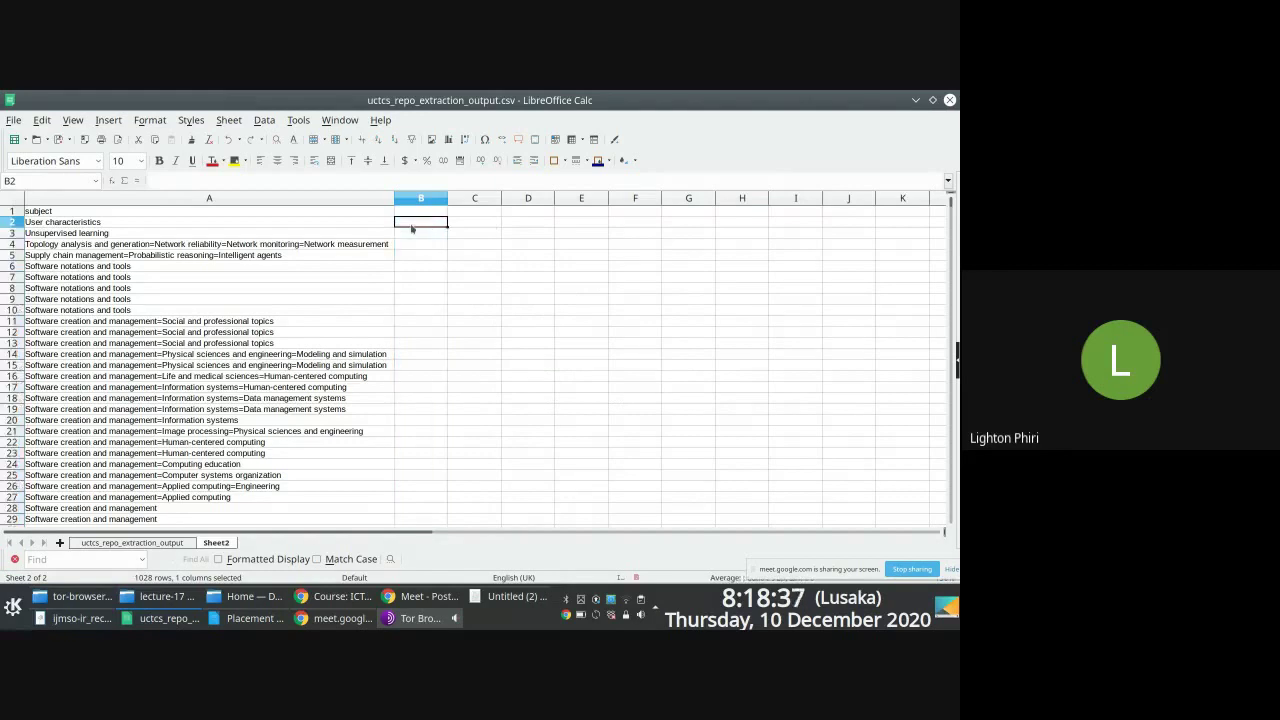
pyautogui.write('=count')
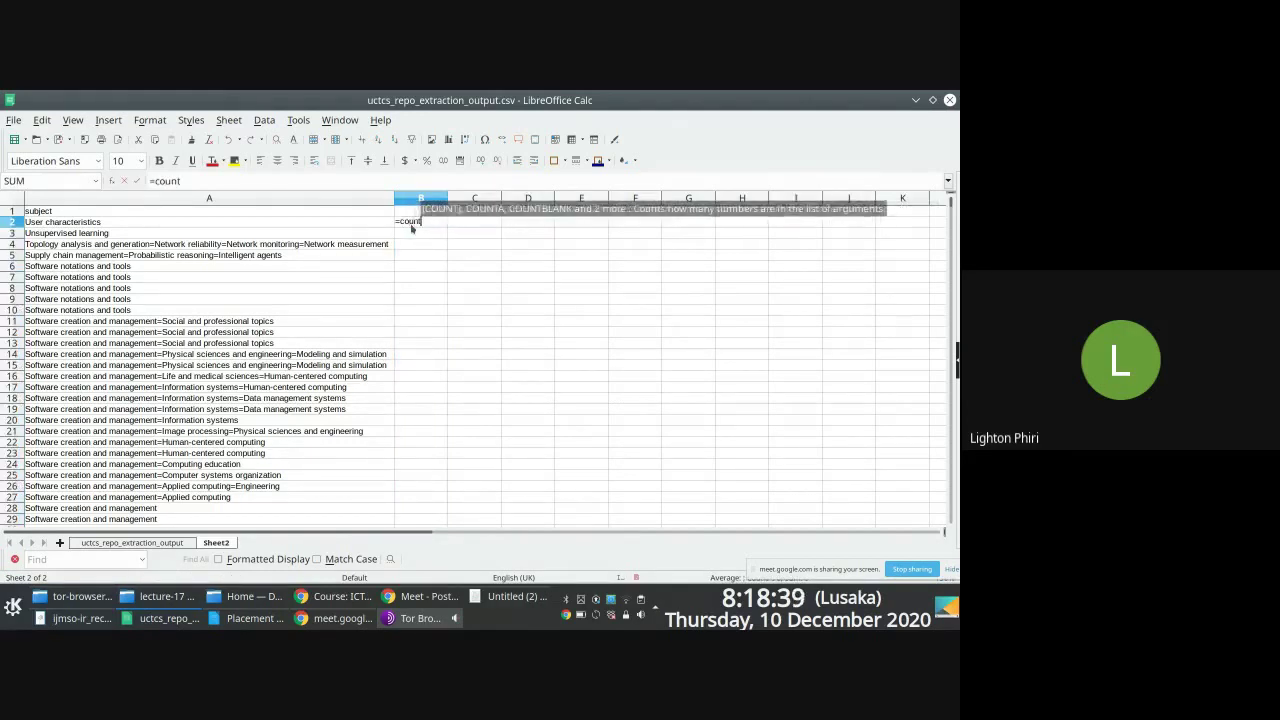
pyautogui.write('if')
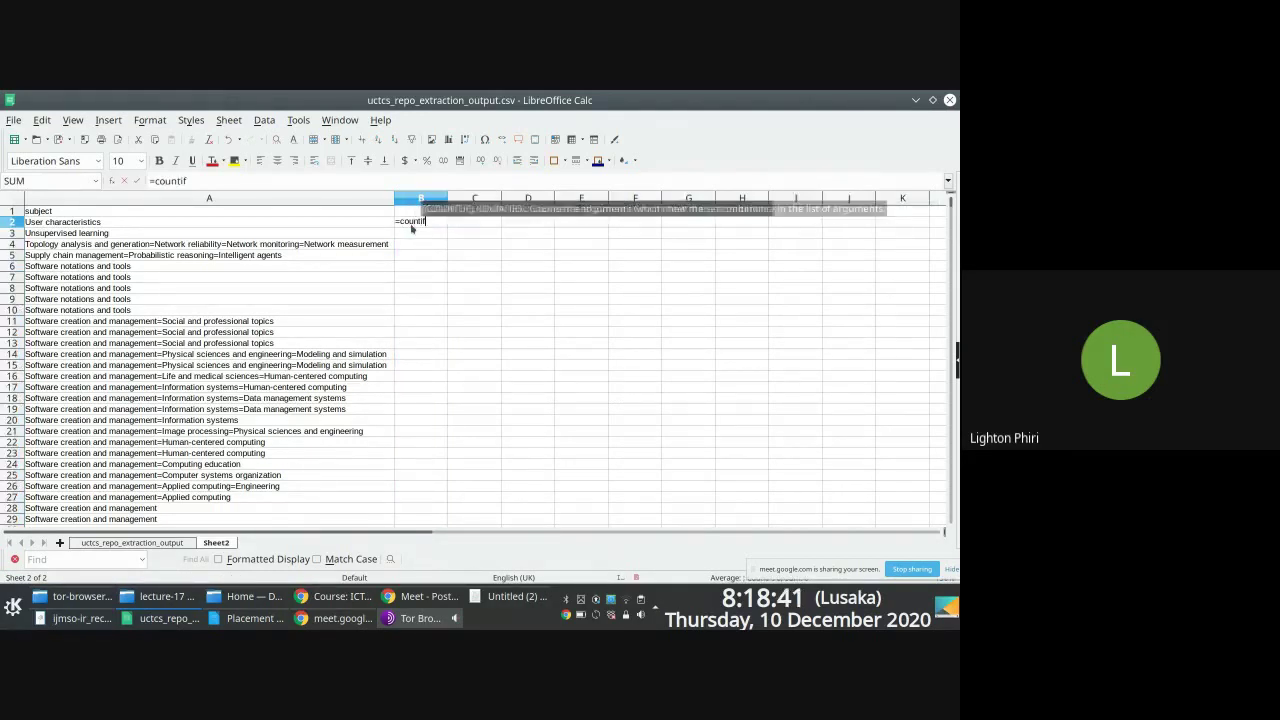
pyautogui.write('(')
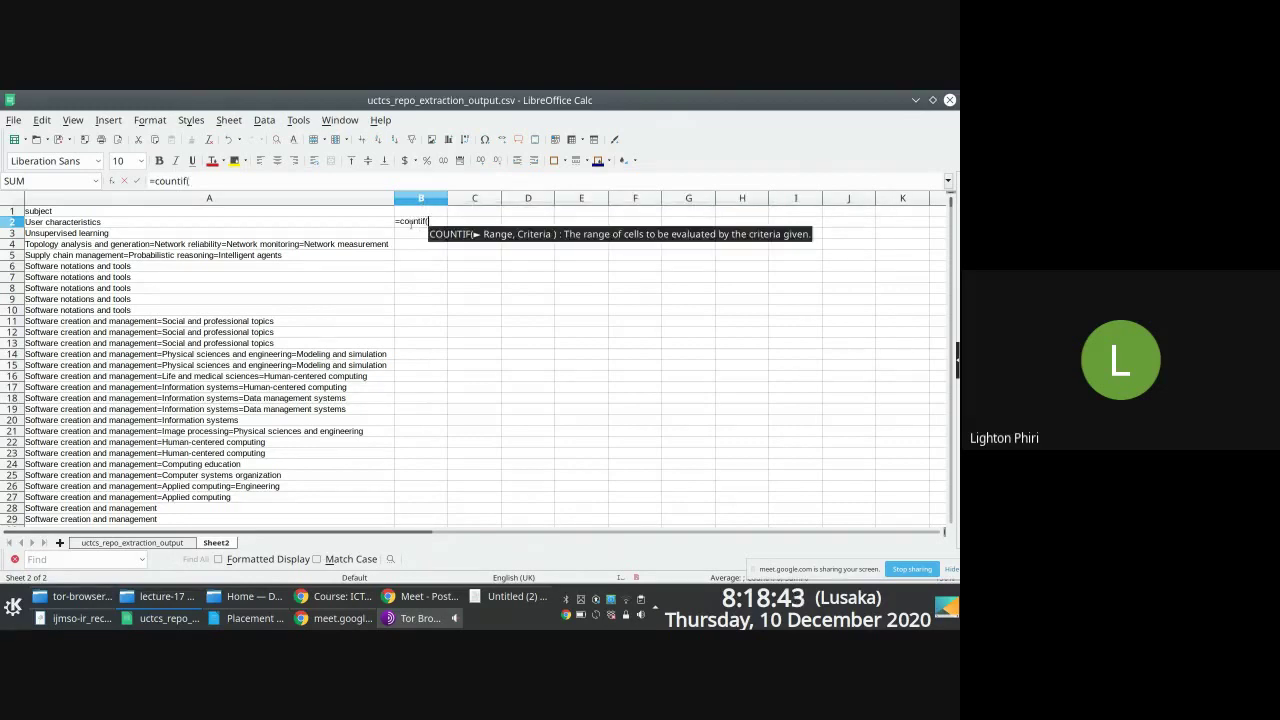
pyautogui.press('Escape')
pyautogui.press('Escape')
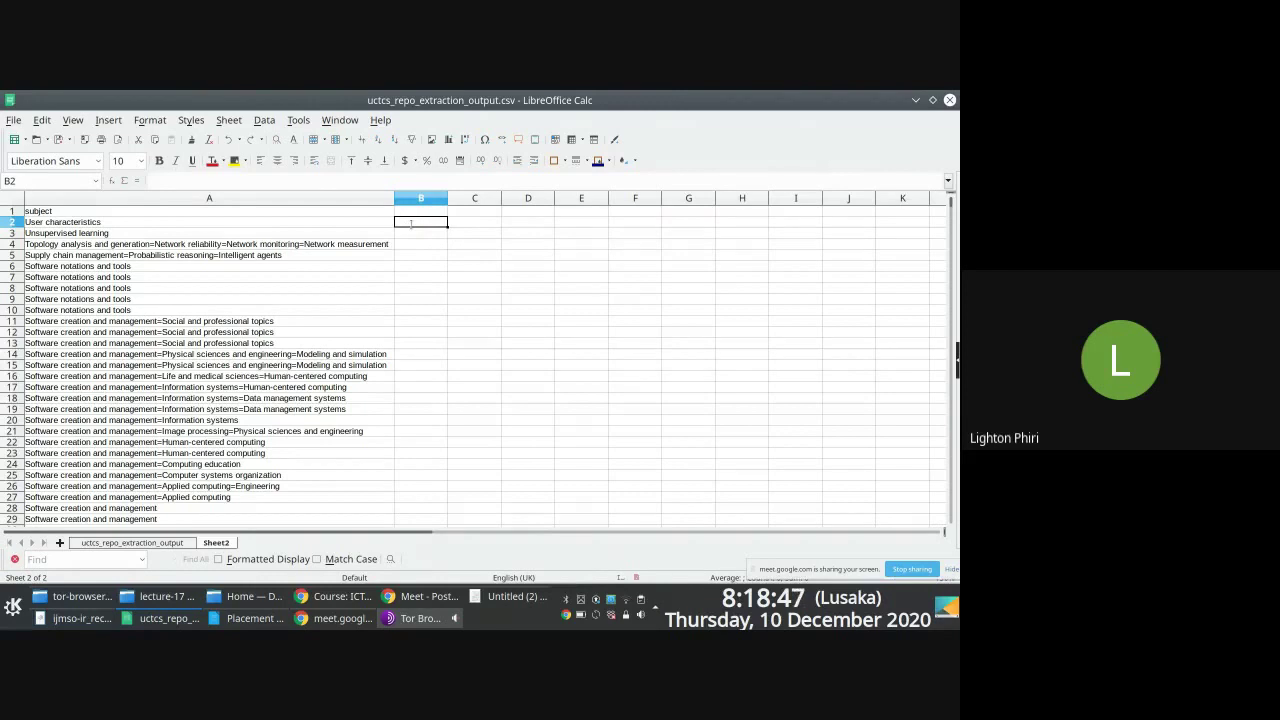
pyautogui.write('=')
pyautogui.press('Escape')
# Step: Check the subject text in cell A4
pyautogui.press('Down')
pyautogui.press('Down')
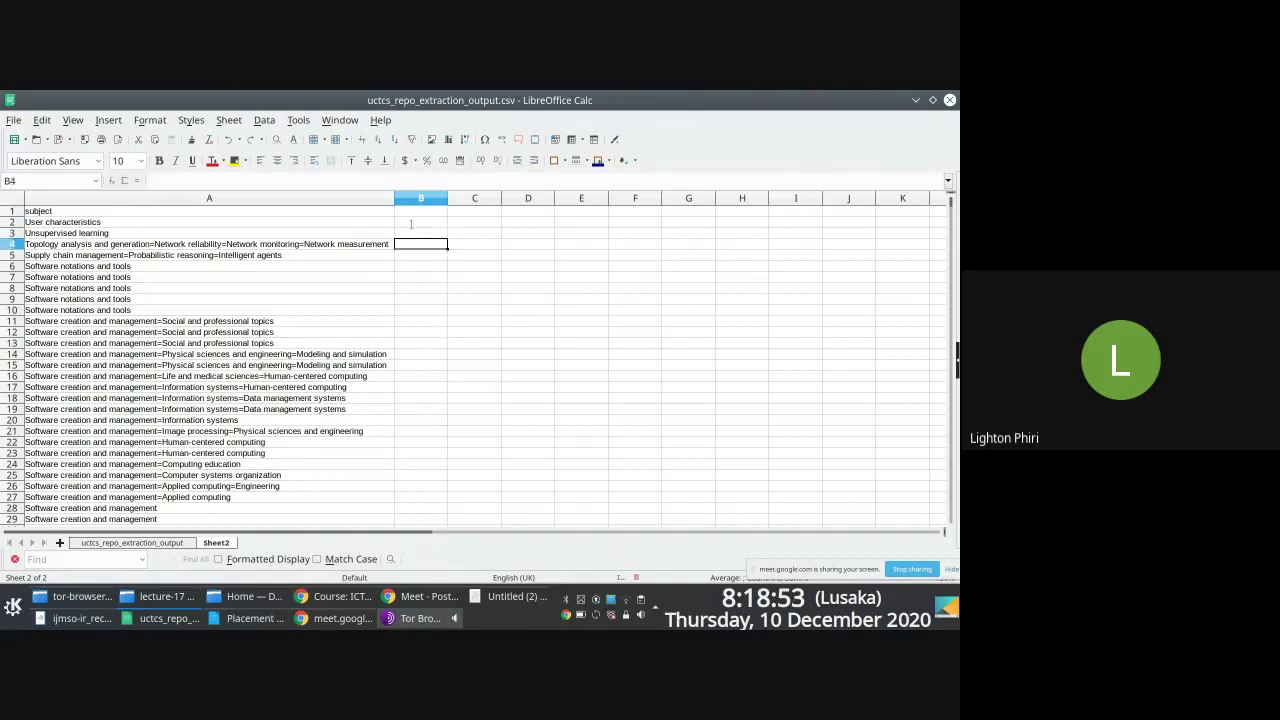
pyautogui.press('Left')
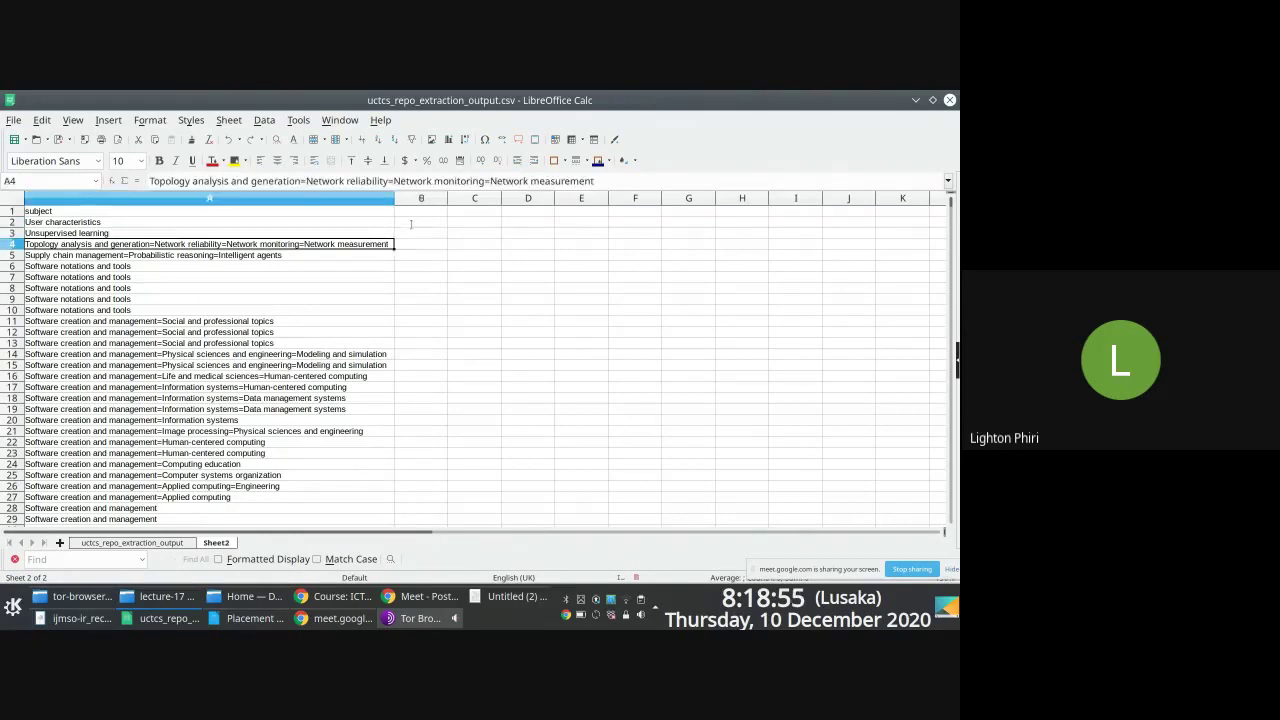
pyautogui.press('Right')
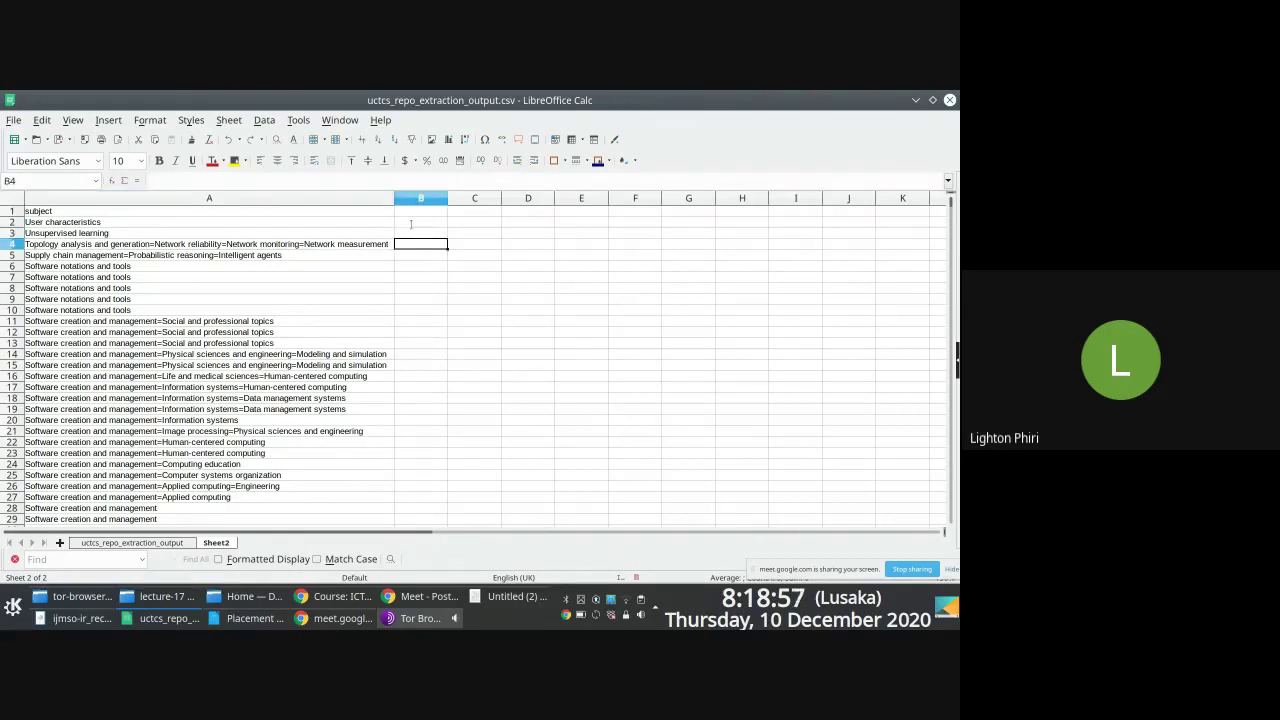
pyautogui.press('Left')
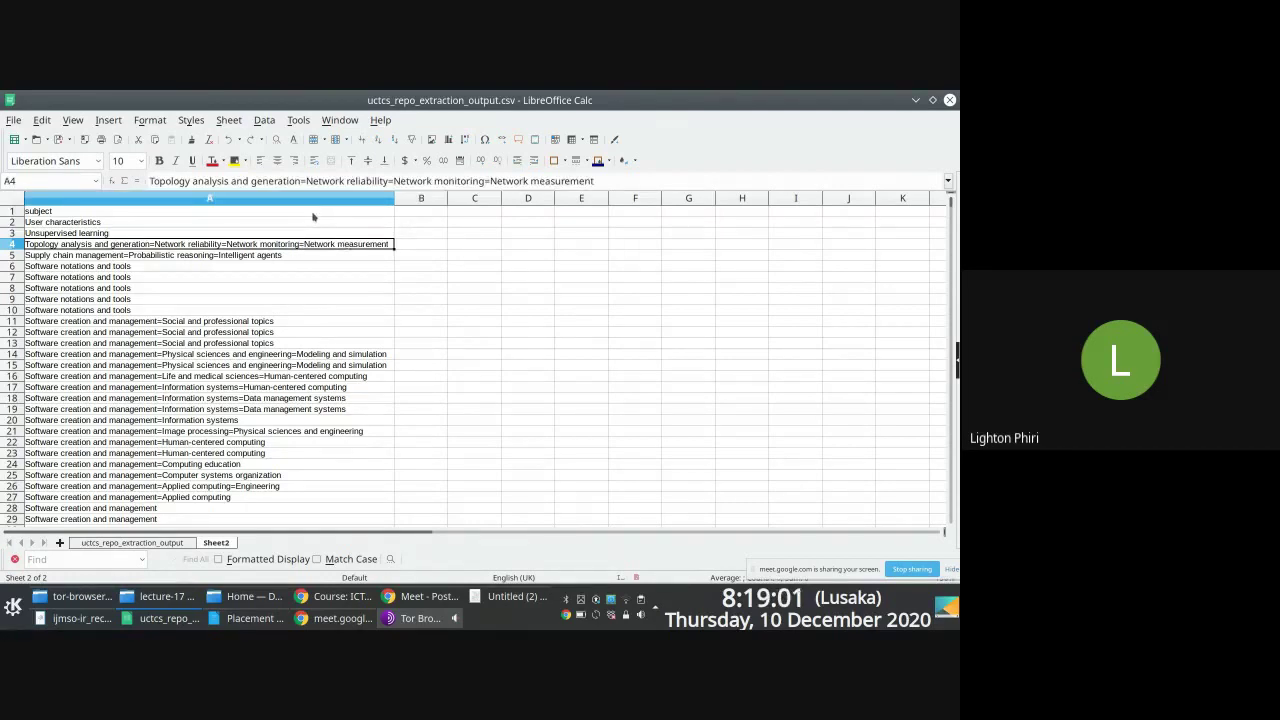
pyautogui.scroll(-1, 324, 268)
pyautogui.scroll(-4, 428, 288)
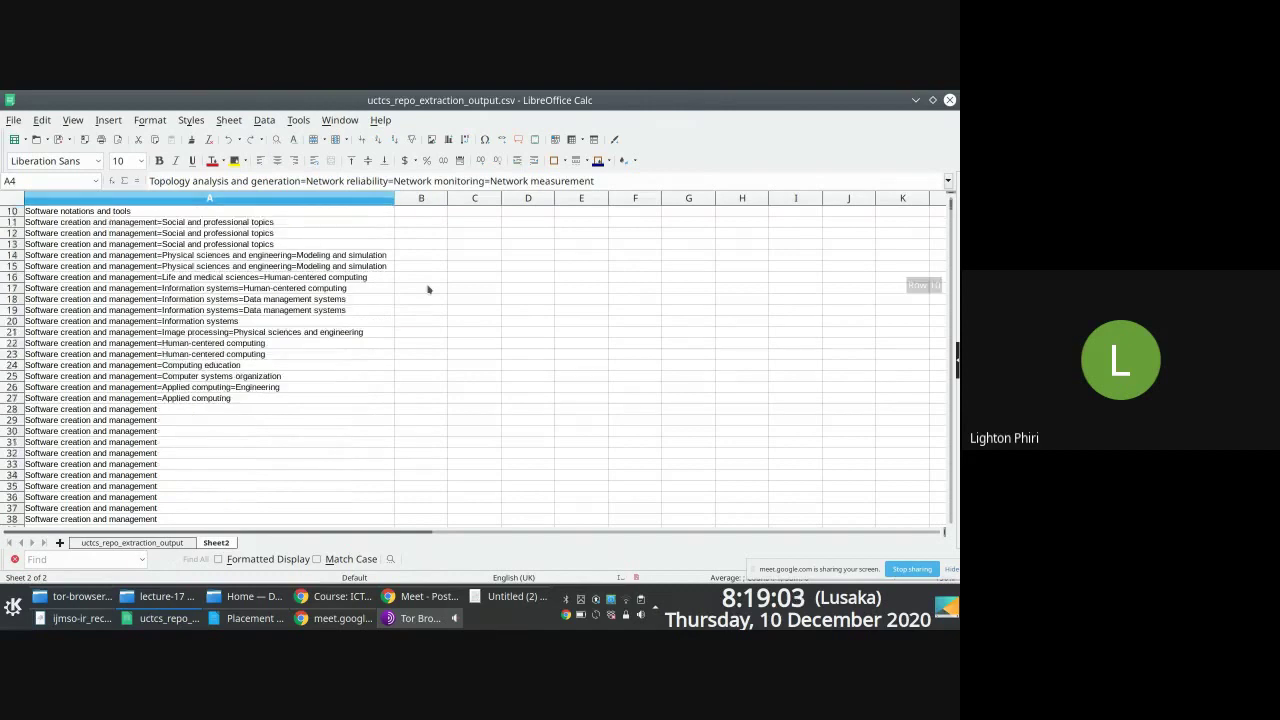
pyautogui.scroll(5, 363, 270)
# Step: Enter =COUNTIF(A2:A926, "=") in cell B2
pyautogui.click(416, 224)
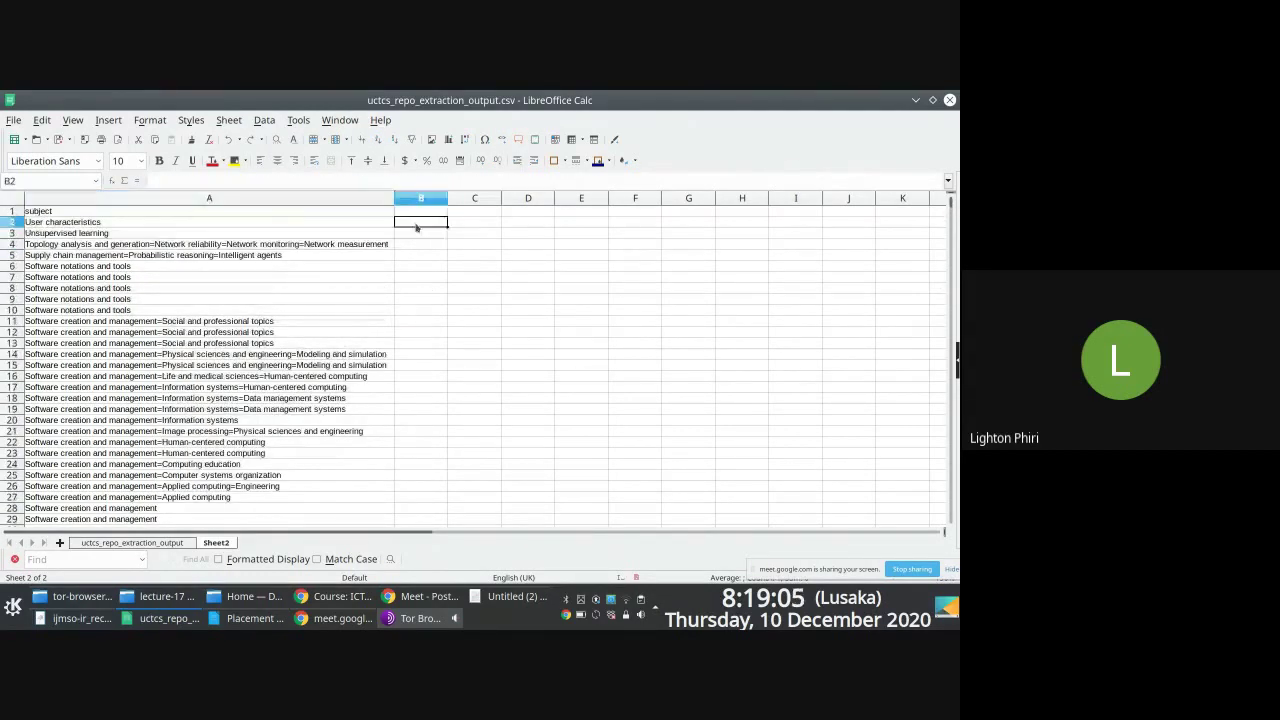
pyautogui.write('=count(')
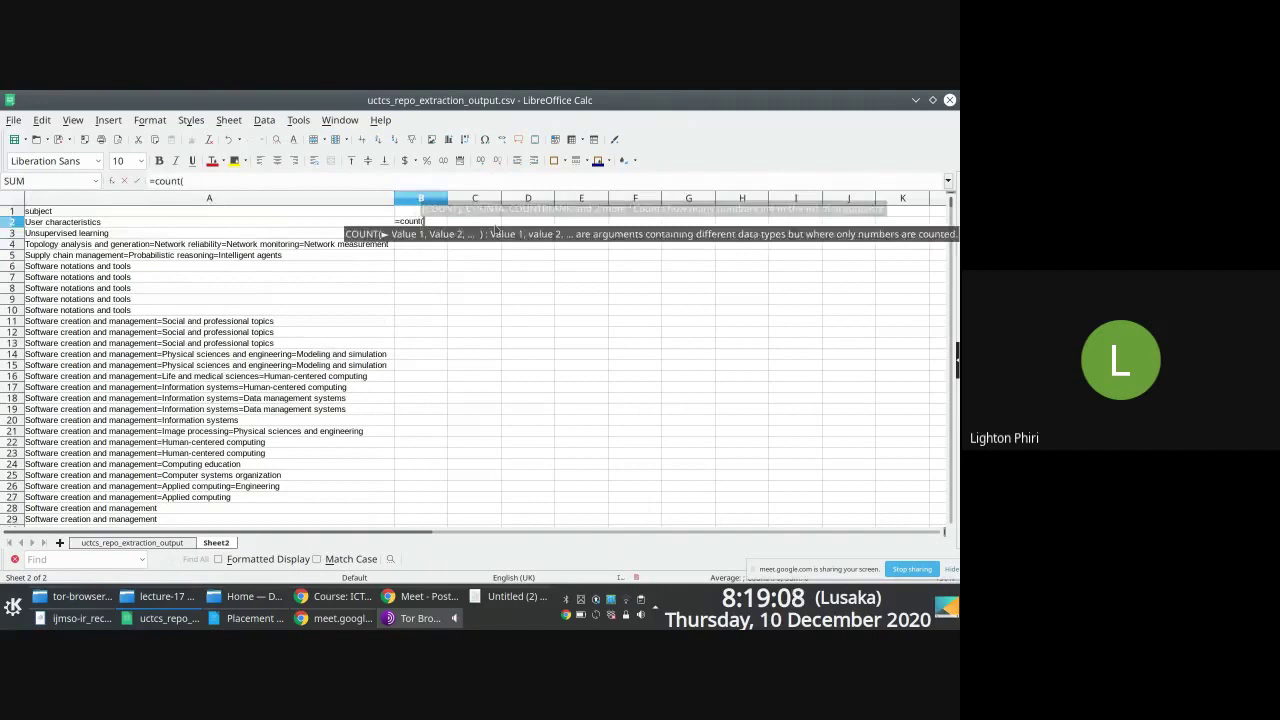
pyautogui.press('BackSpace')
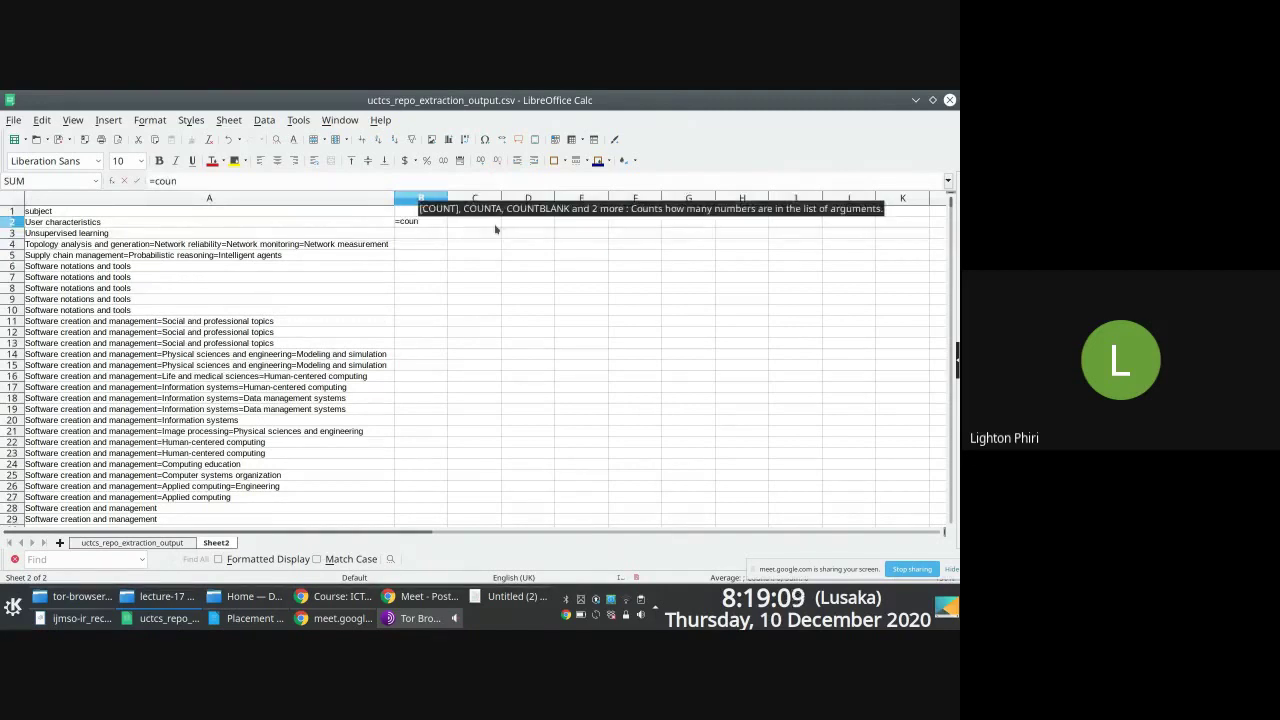
pyautogui.write('if(A2')
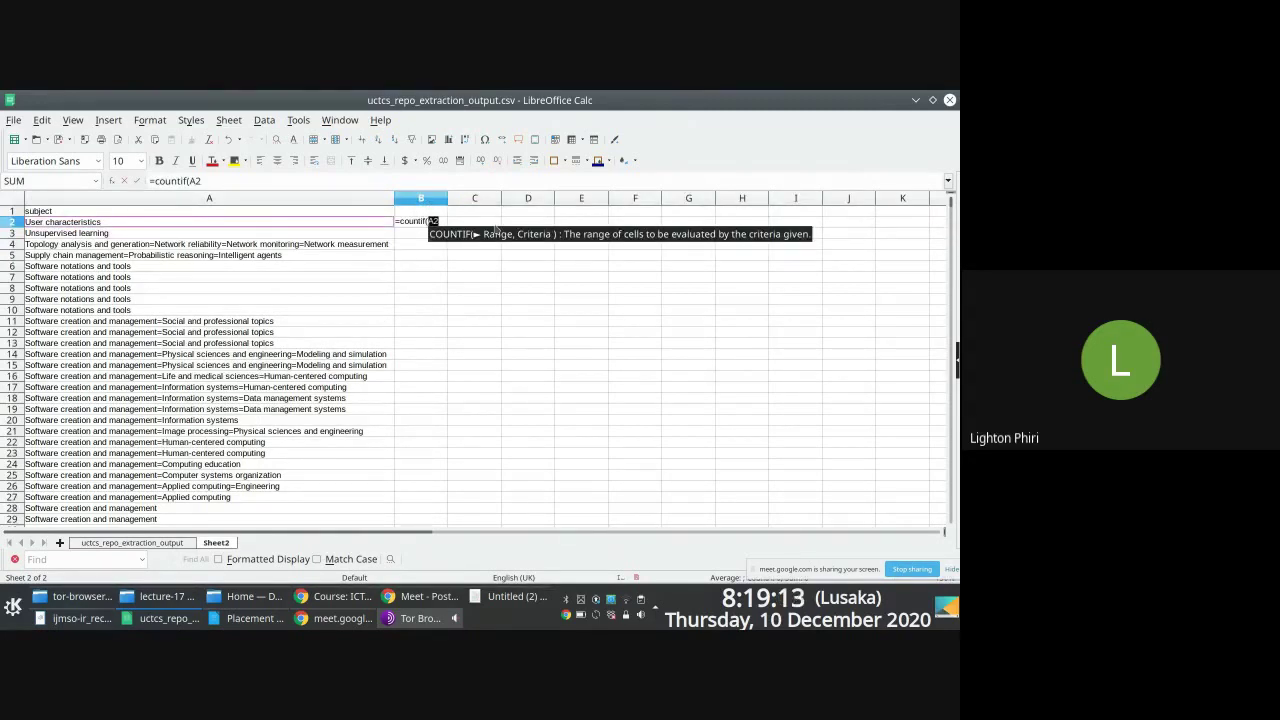
pyautogui.hotkey('ctrl', 'shift', 'Down')
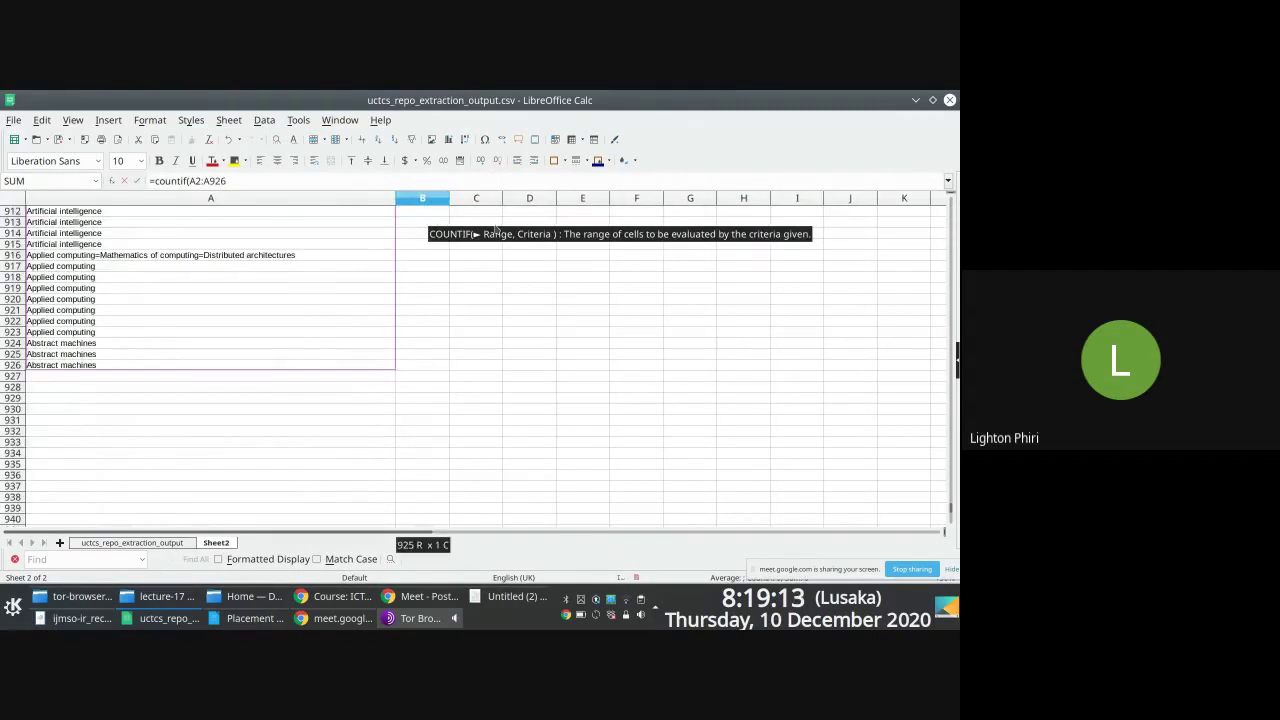
pyautogui.write(', "')
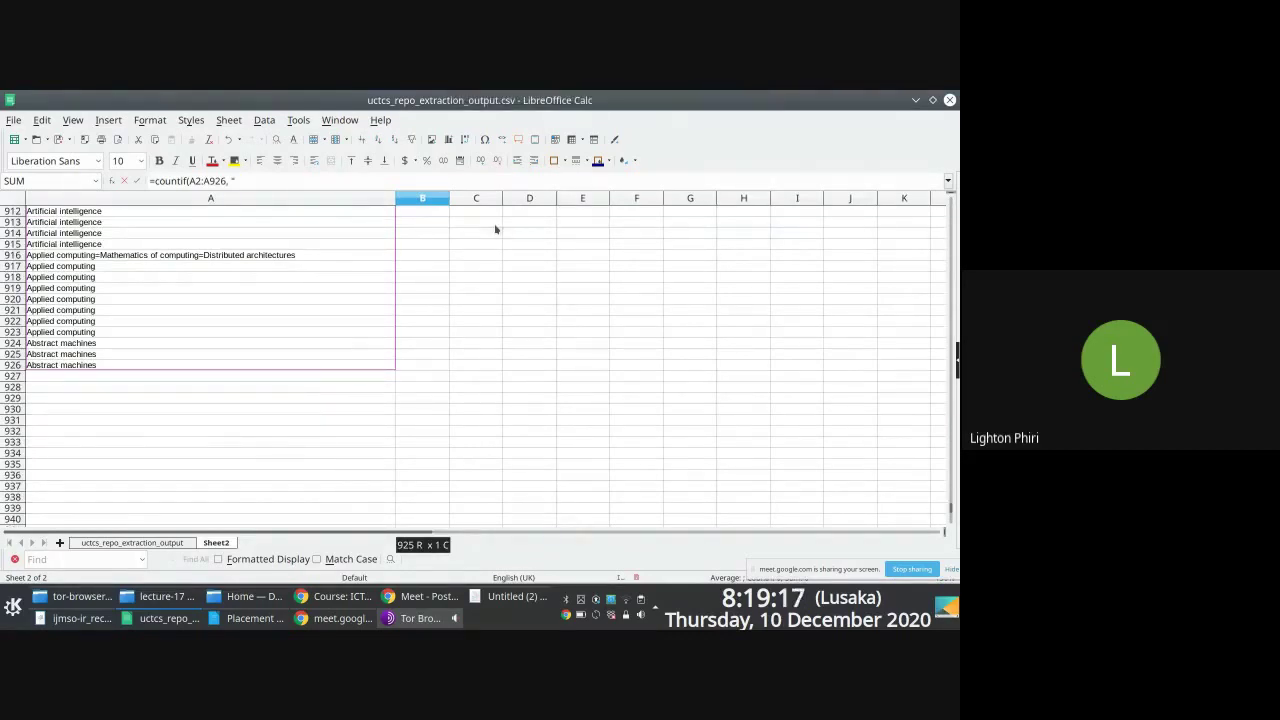
pyautogui.write('=')
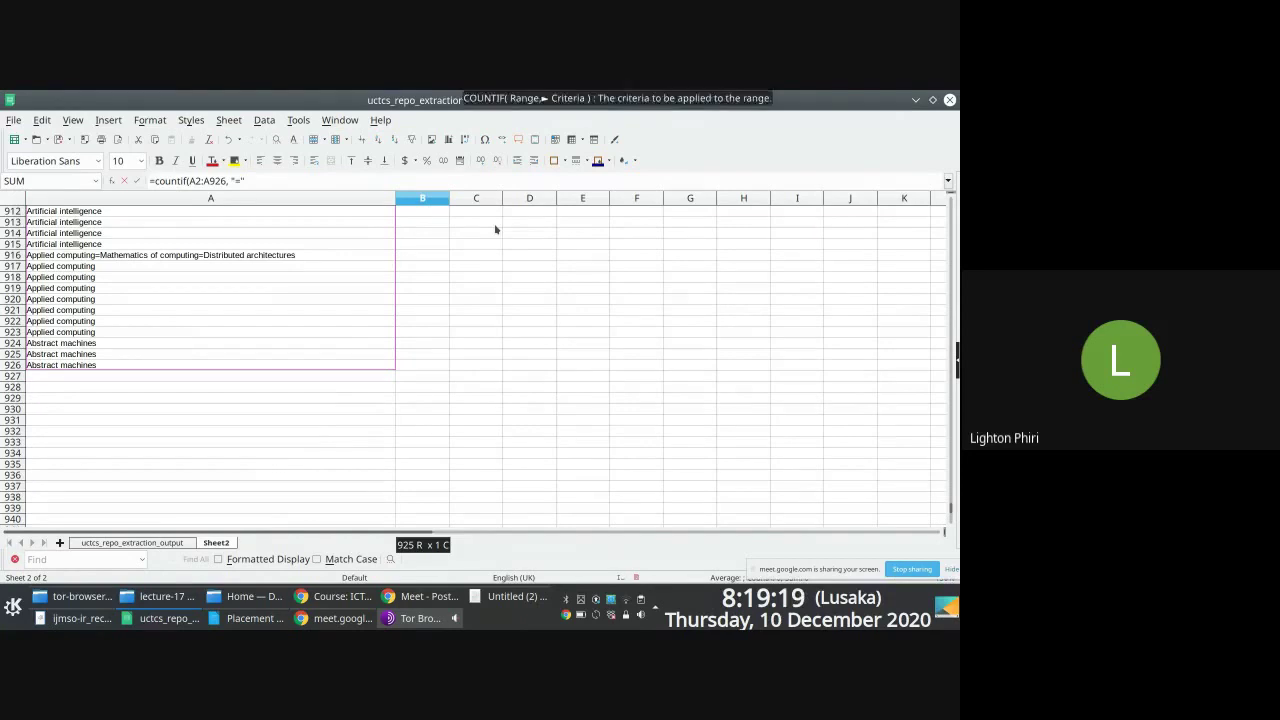
pyautogui.press('Return')
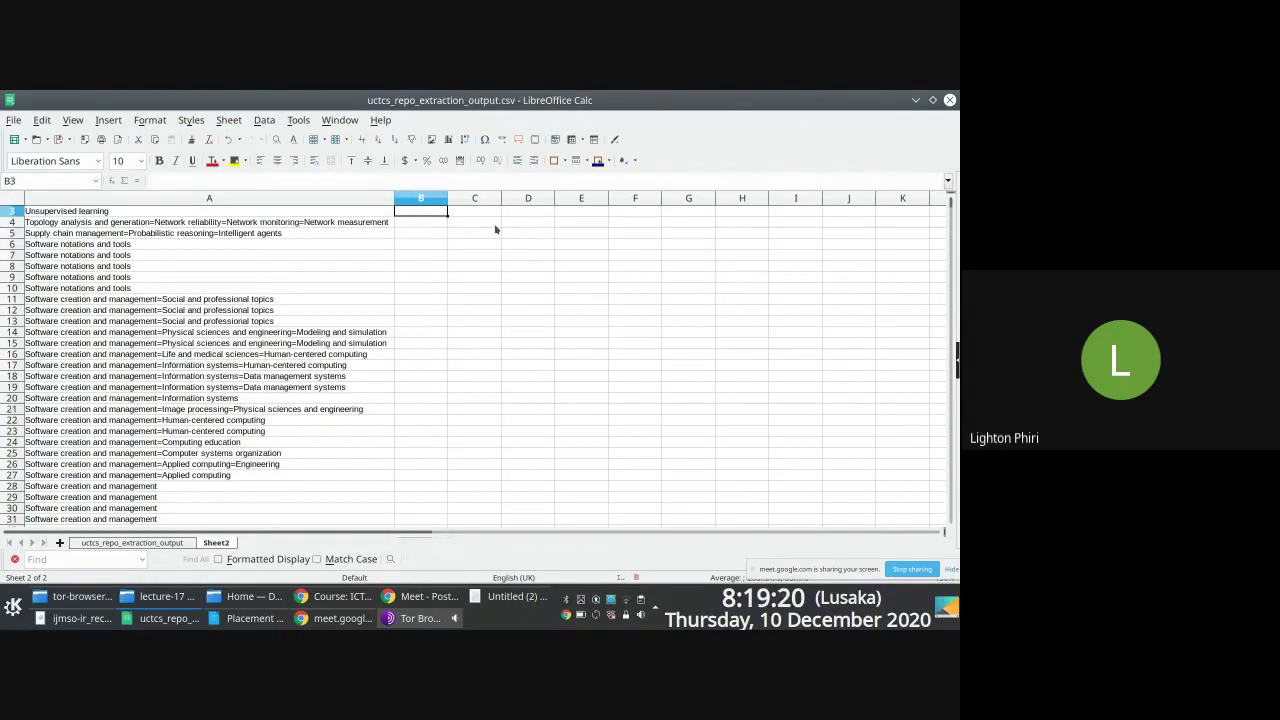
pyautogui.press('Up')
# Step: Edit B2's function name and criterion, leaving the misspelled countifa showing #NAME?
pyautogui.click(222, 181)
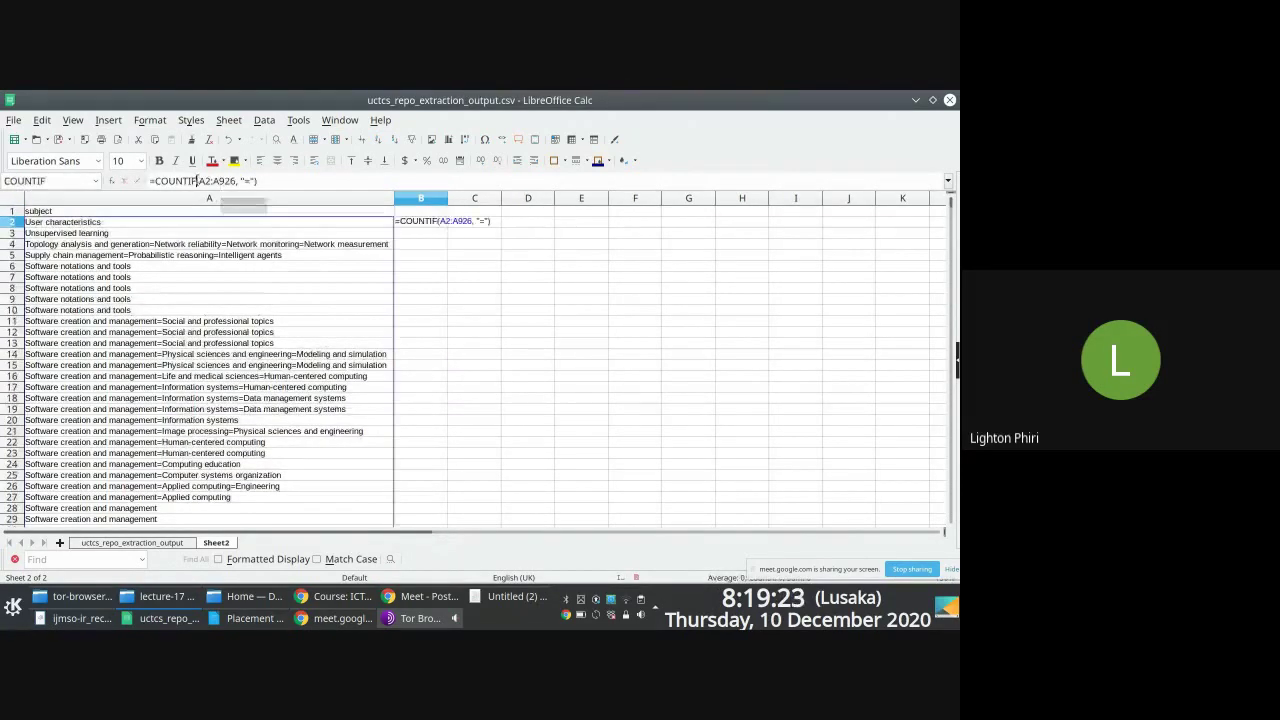
pyautogui.press('Return')
pyautogui.press('Up')
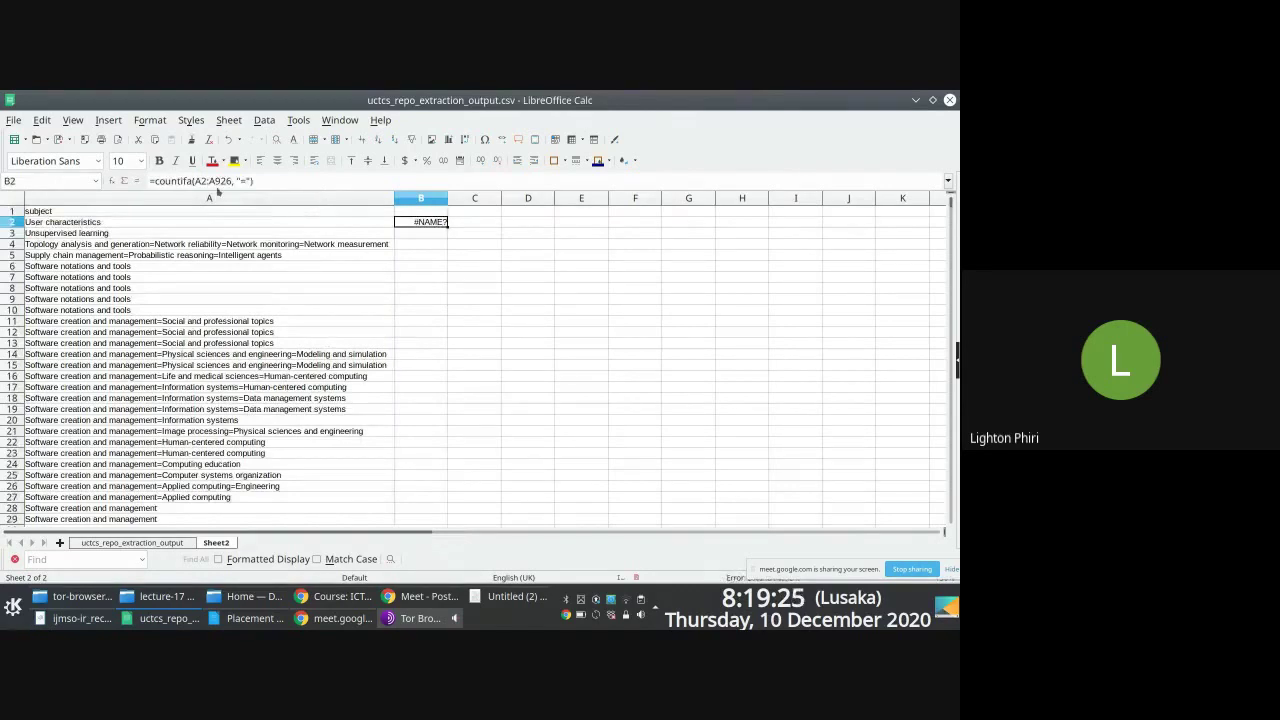
pyautogui.click(198, 183)
pyautogui.press('BackSpace')
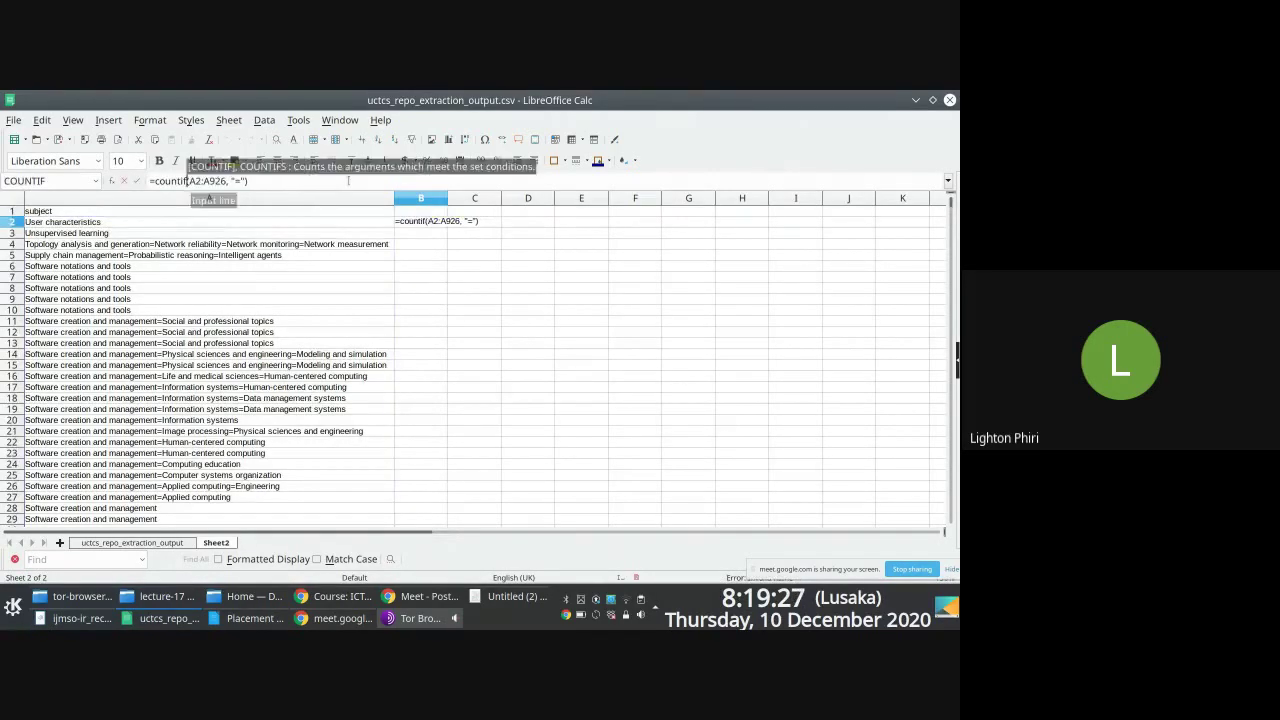
pyautogui.press('Return')
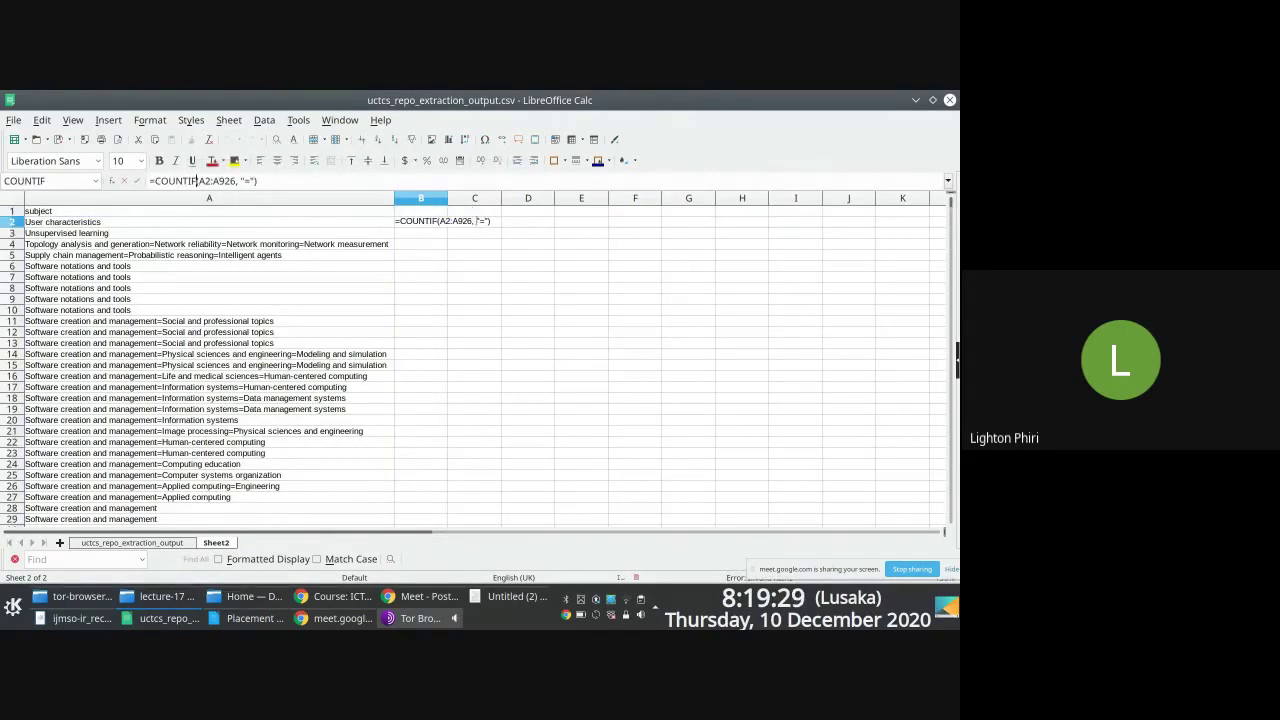
pyautogui.click(477, 220)
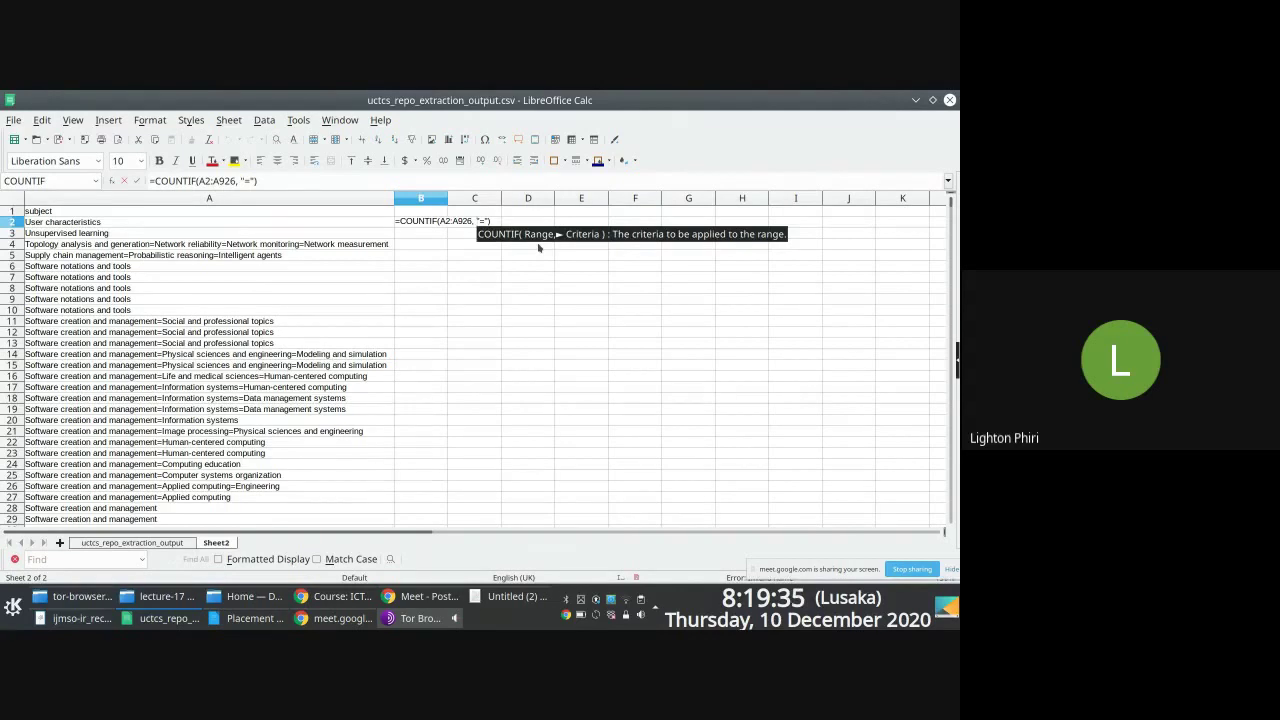
pyautogui.press('Return')
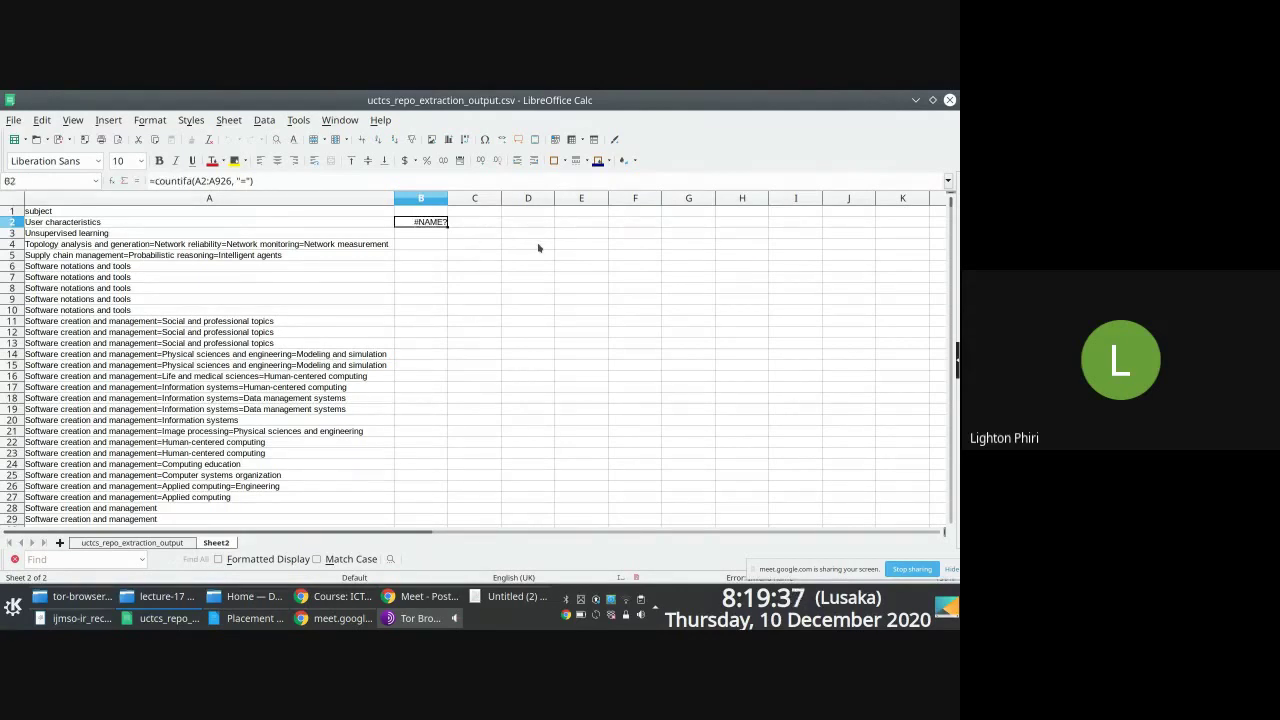
pyautogui.write('=')
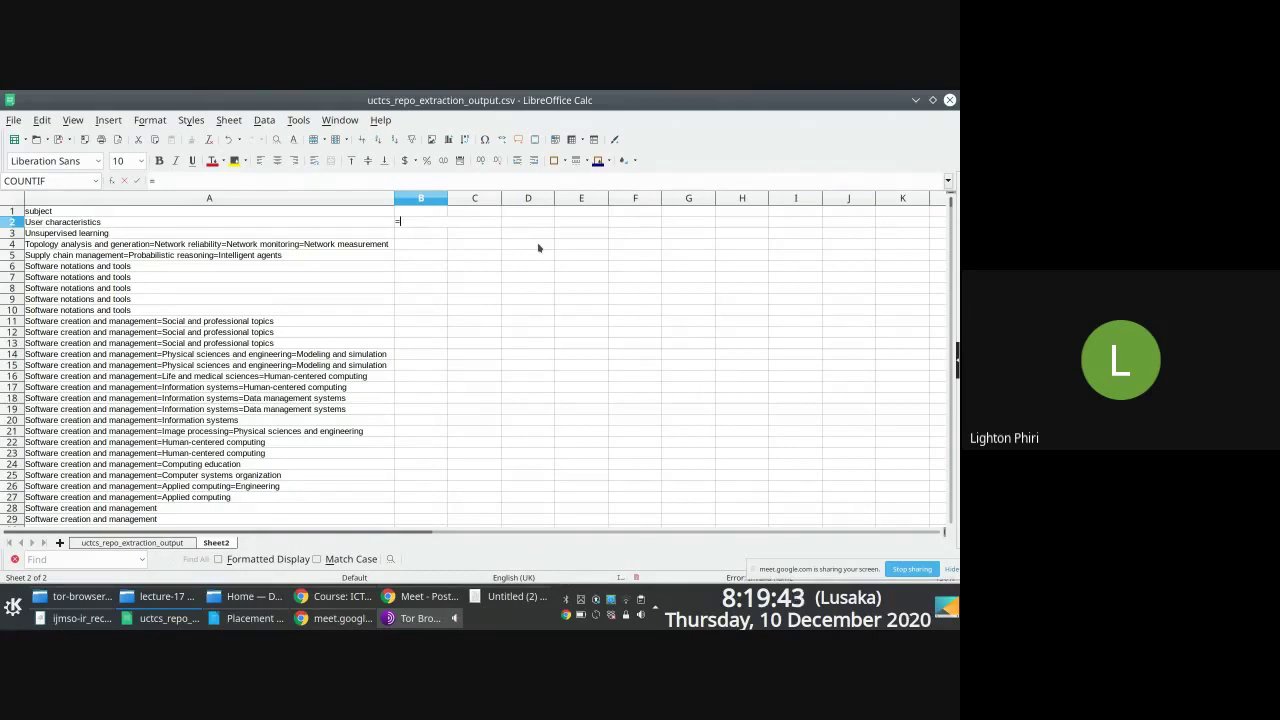
pyautogui.write('if')
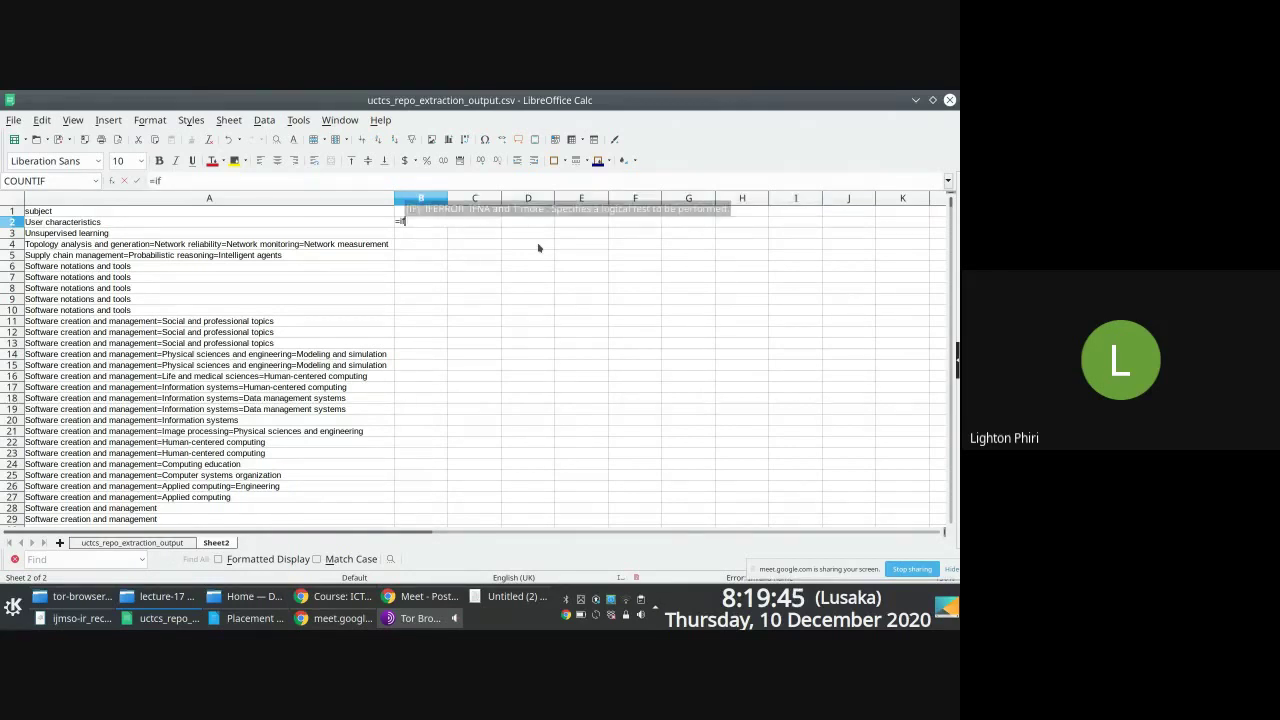
pyautogui.write('(')
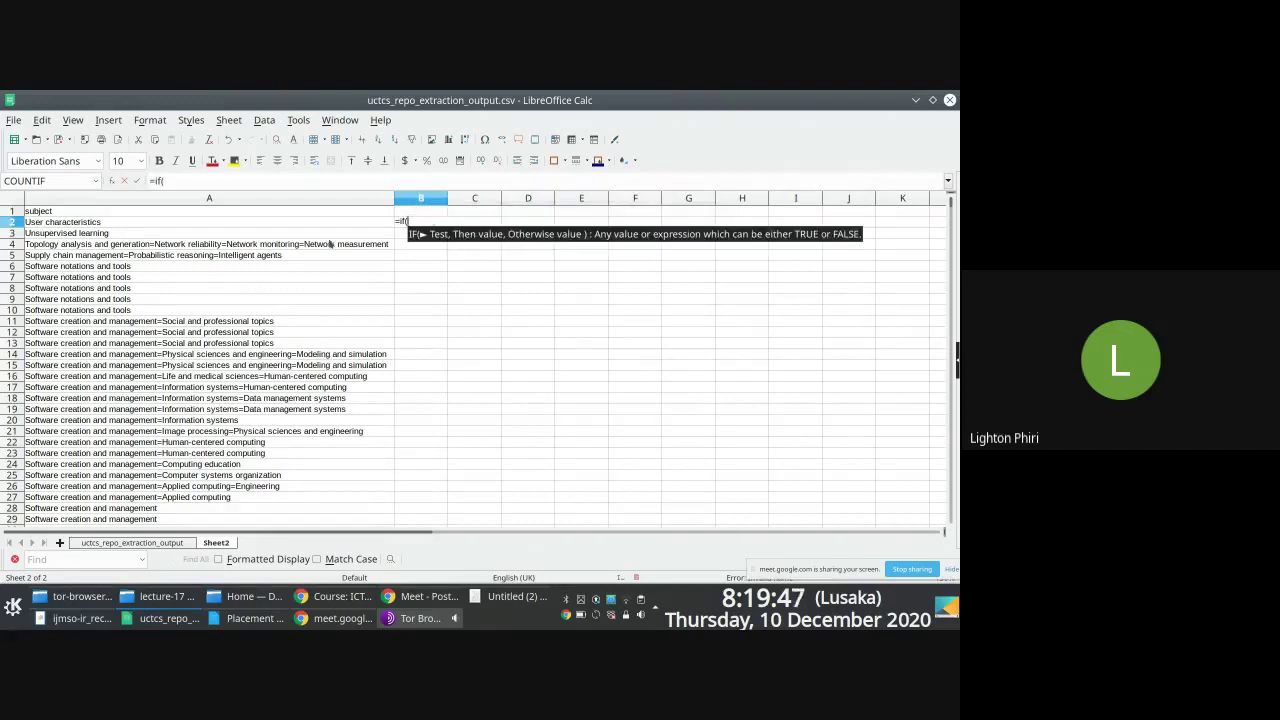
# Step: Abandon the =IF(A2 and =contains attempts and delete the erroring formula from B2
pyautogui.click(280, 224)
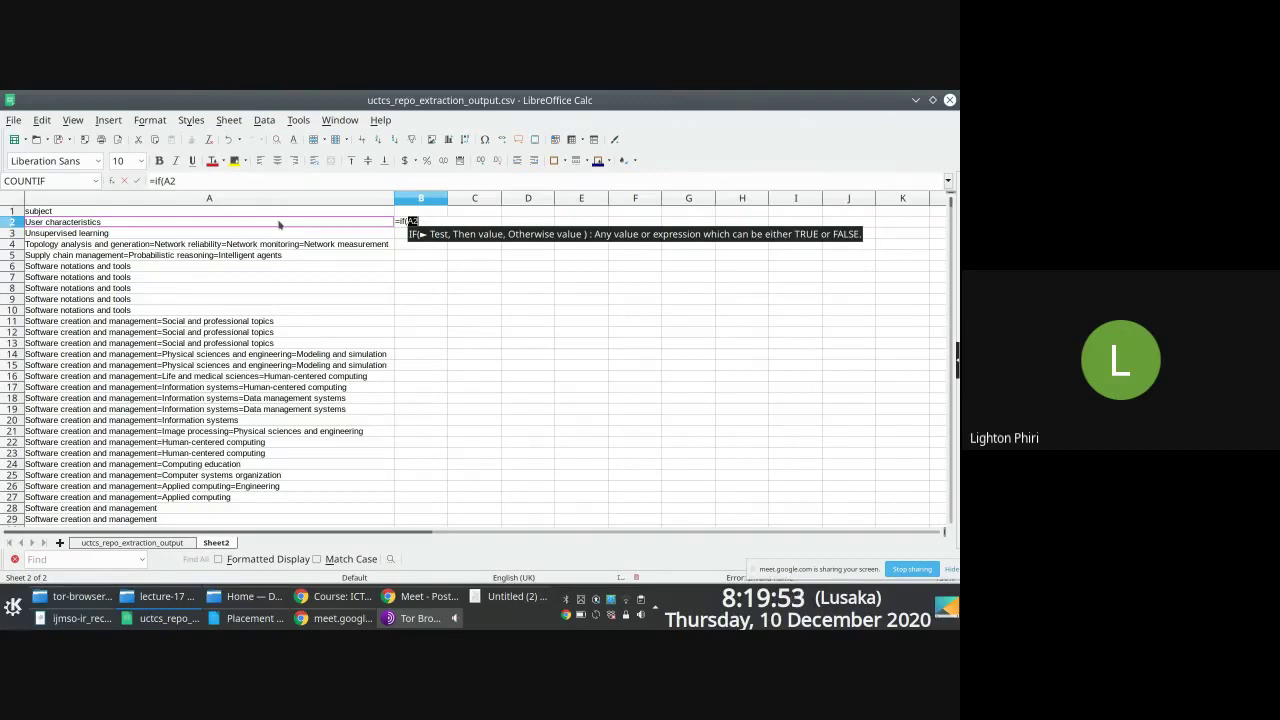
pyautogui.press('Escape')
pyautogui.write('=')
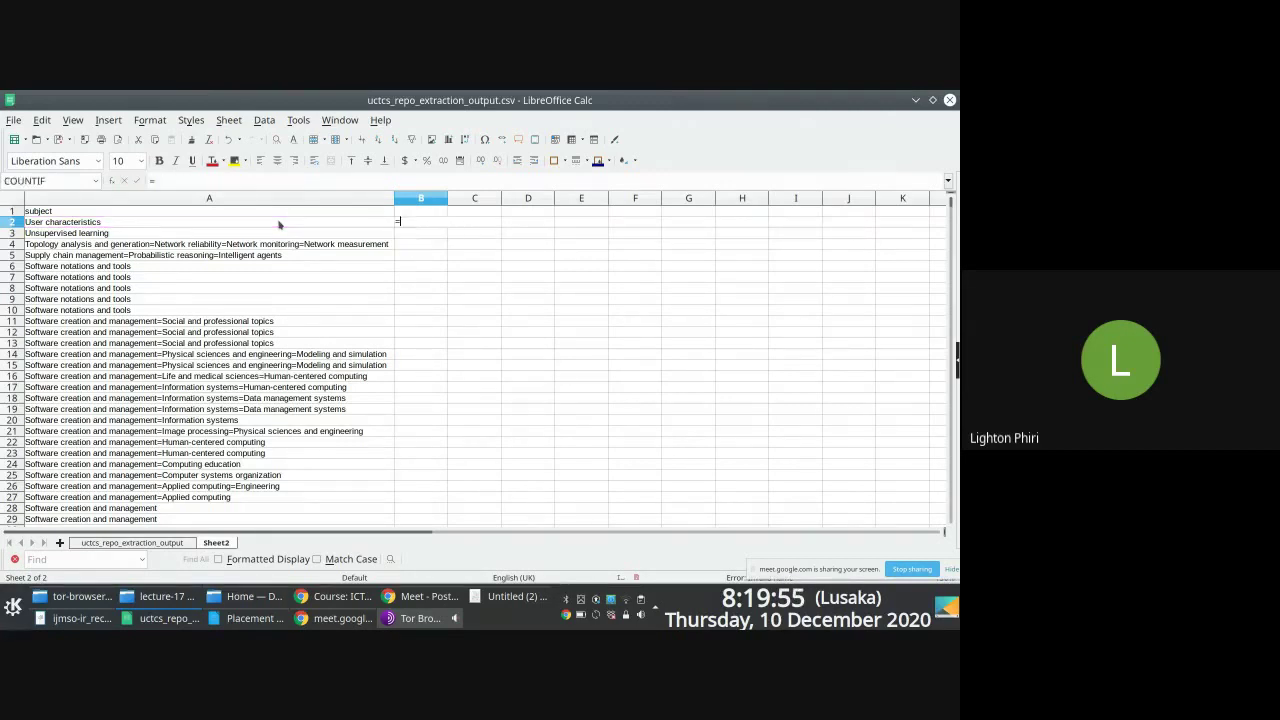
pyautogui.write('containe')
pyautogui.press('Escape')
pyautogui.press('Delete')
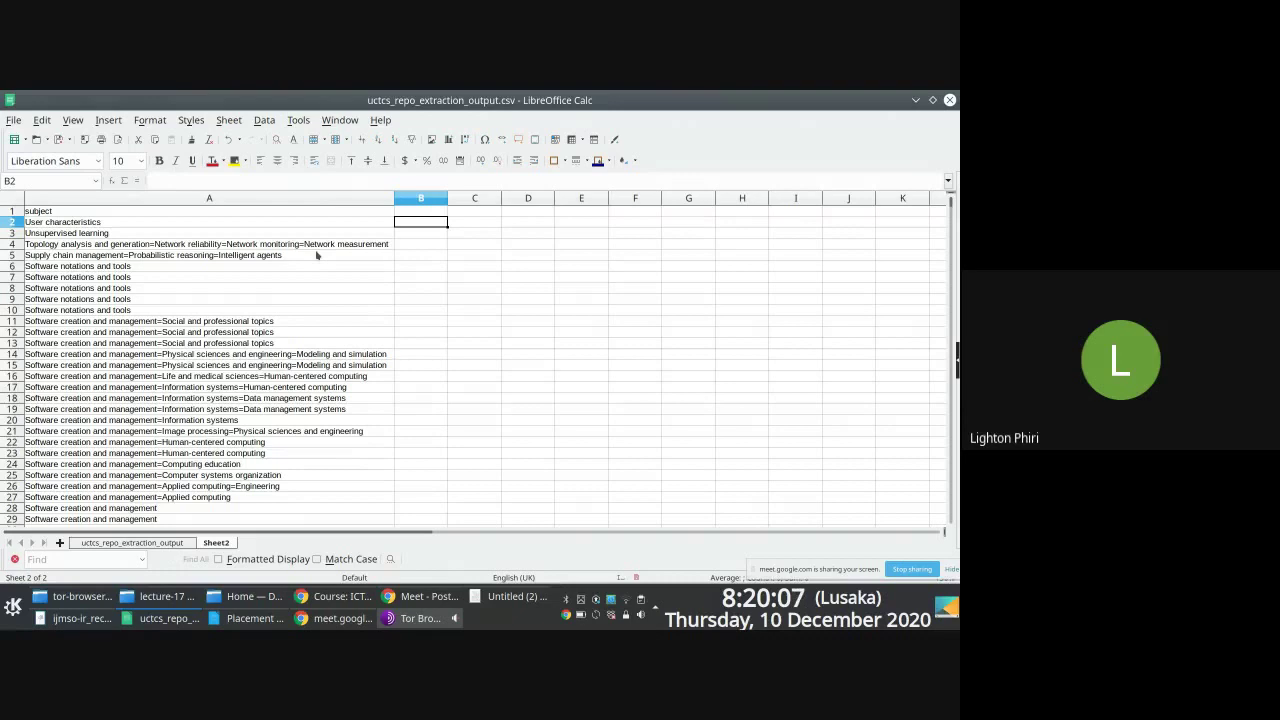
# Step: Enter =FIND(A2, "=", 0) in B2, which returns #VALUE!
pyautogui.write('find(')
pyautogui.press('Escape')
pyautogui.write('=find')
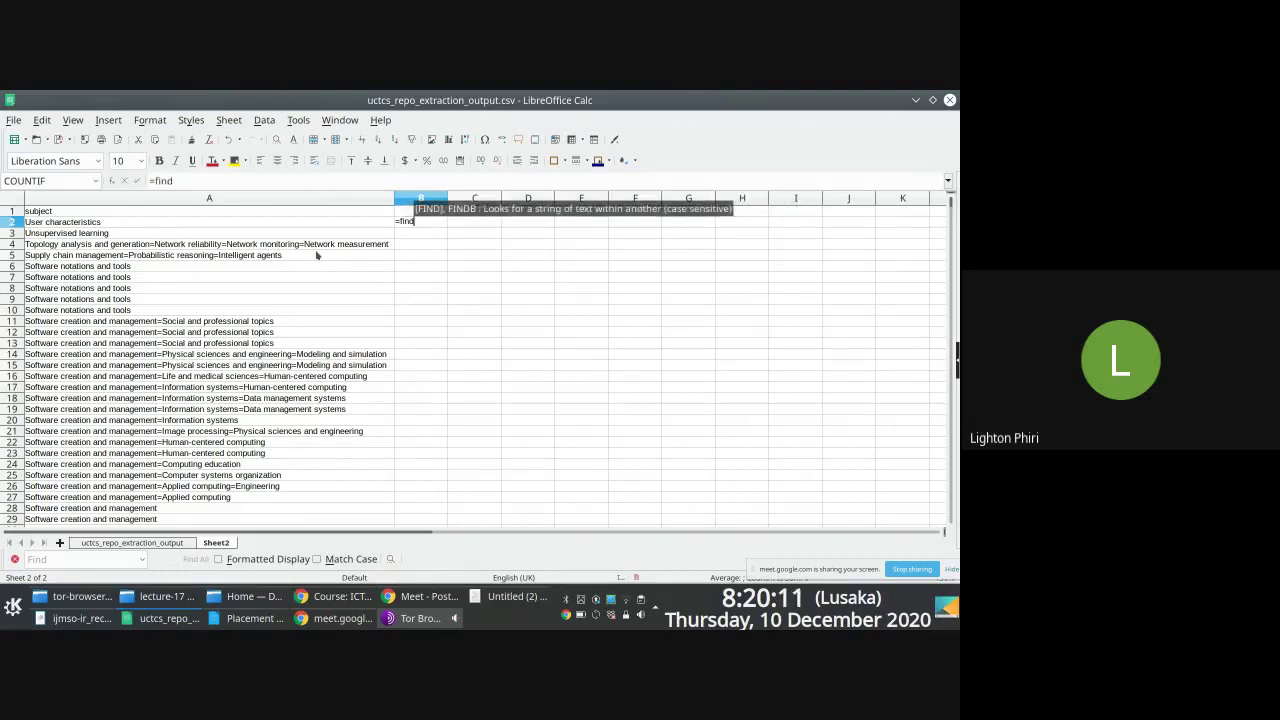
pyautogui.write('(')
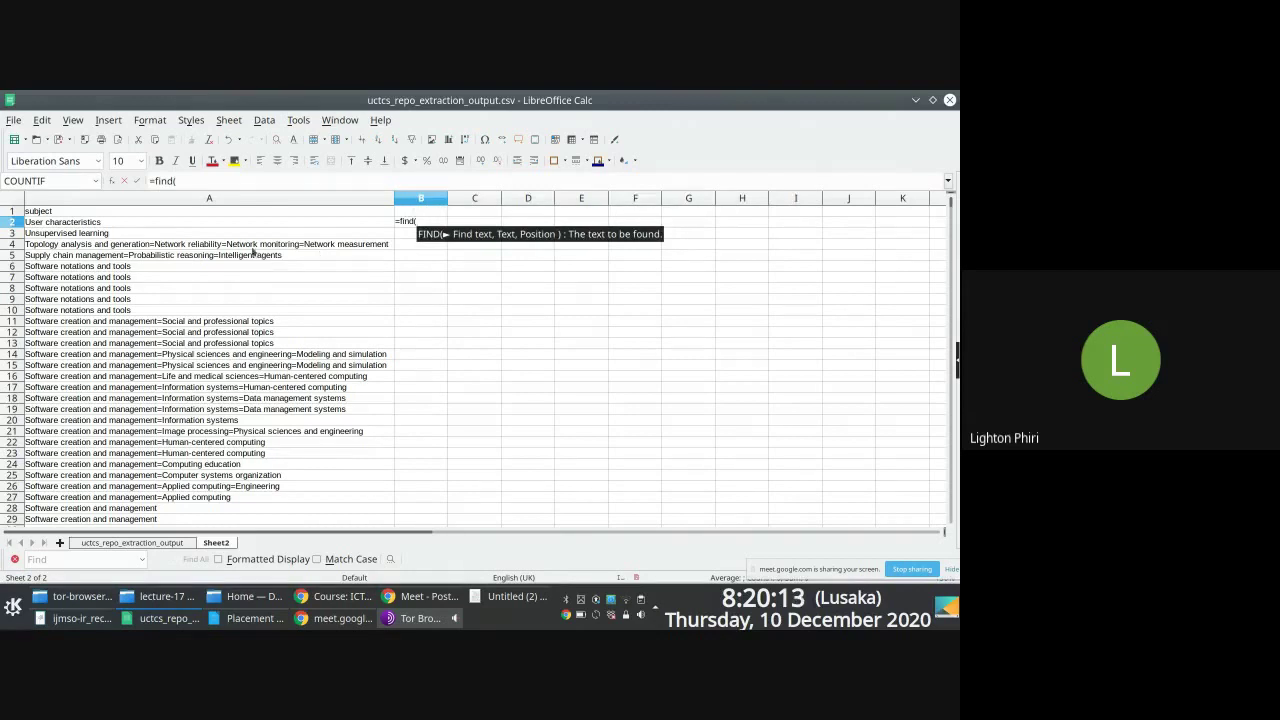
pyautogui.click(184, 224)
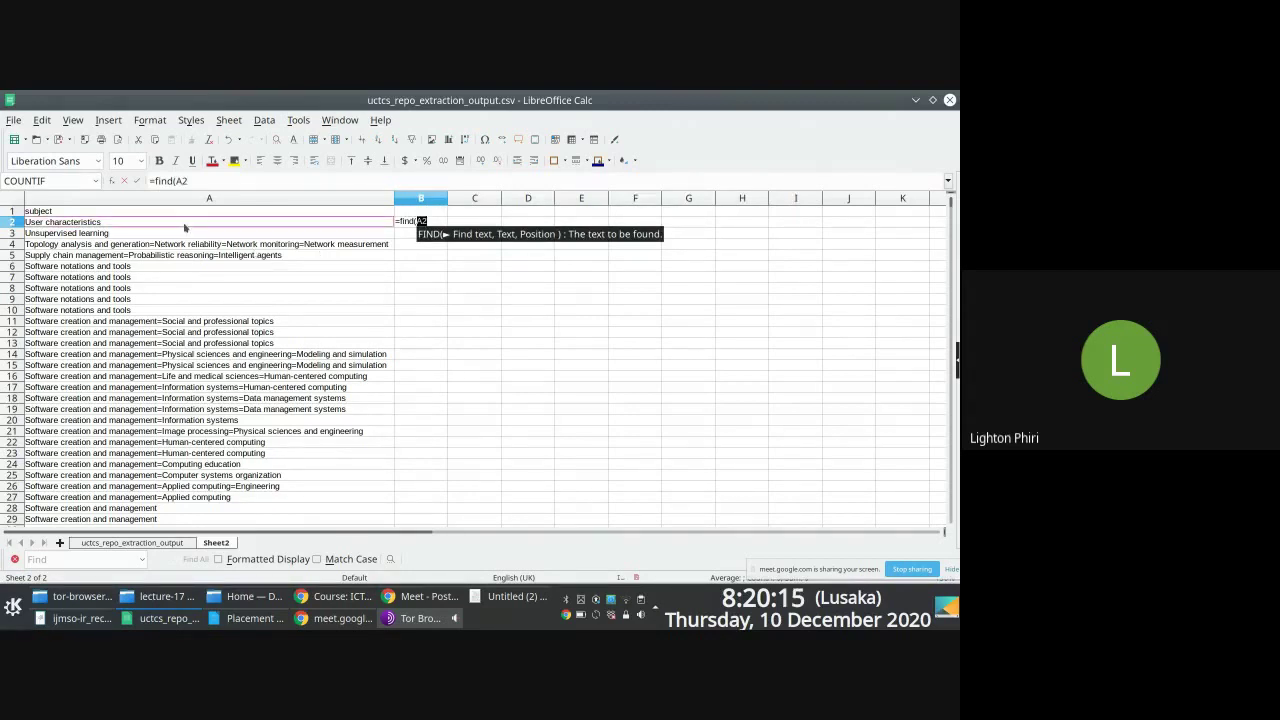
pyautogui.write(', "')
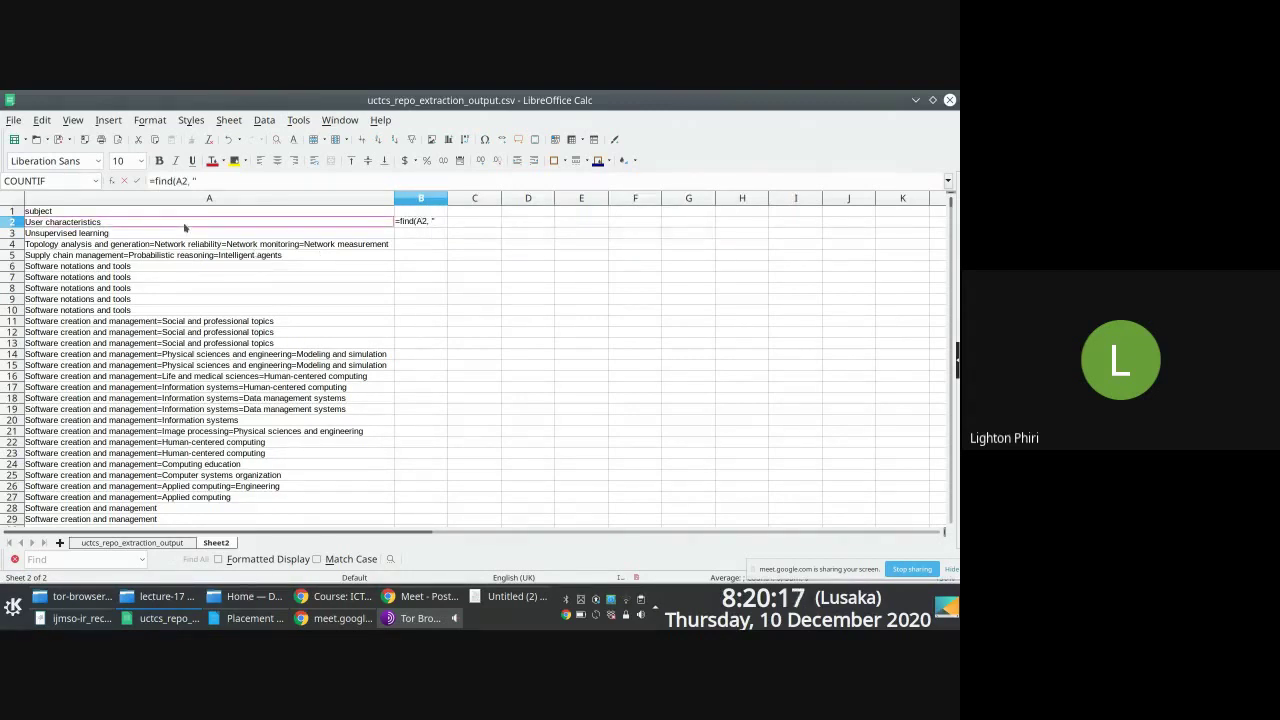
pyautogui.write('="')
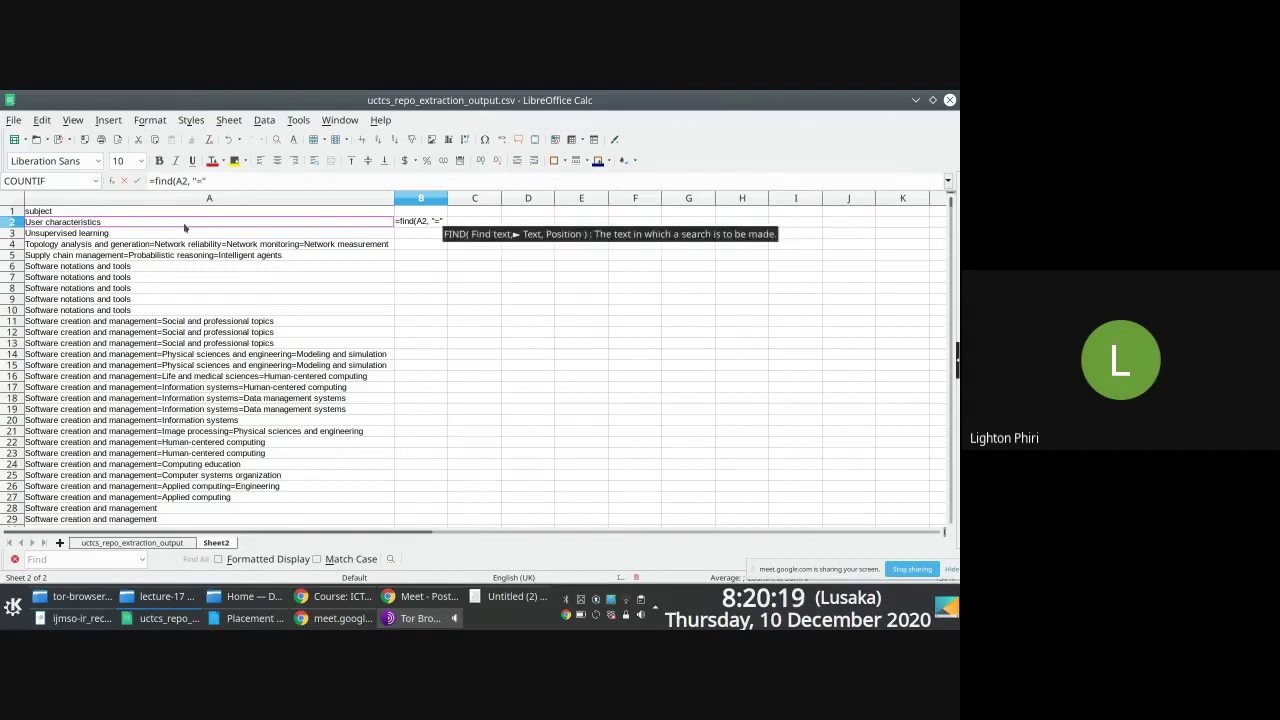
pyautogui.write(', B2')
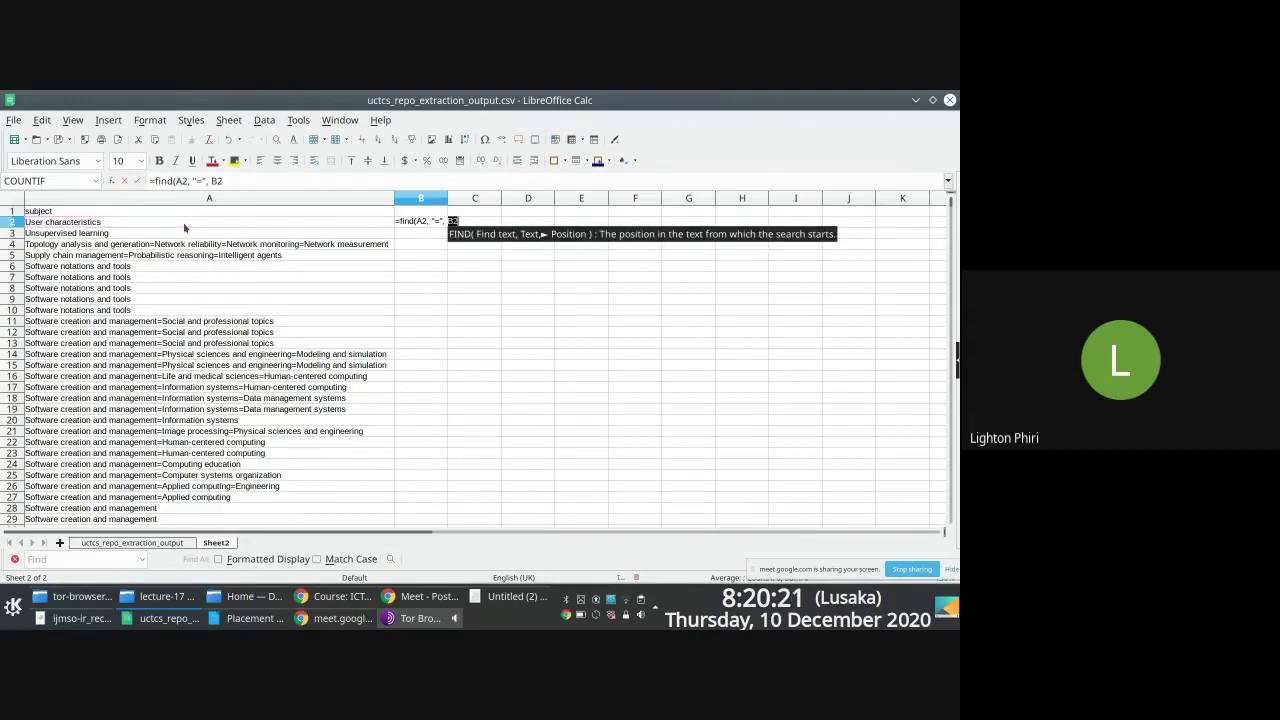
pyautogui.press('BackSpace')
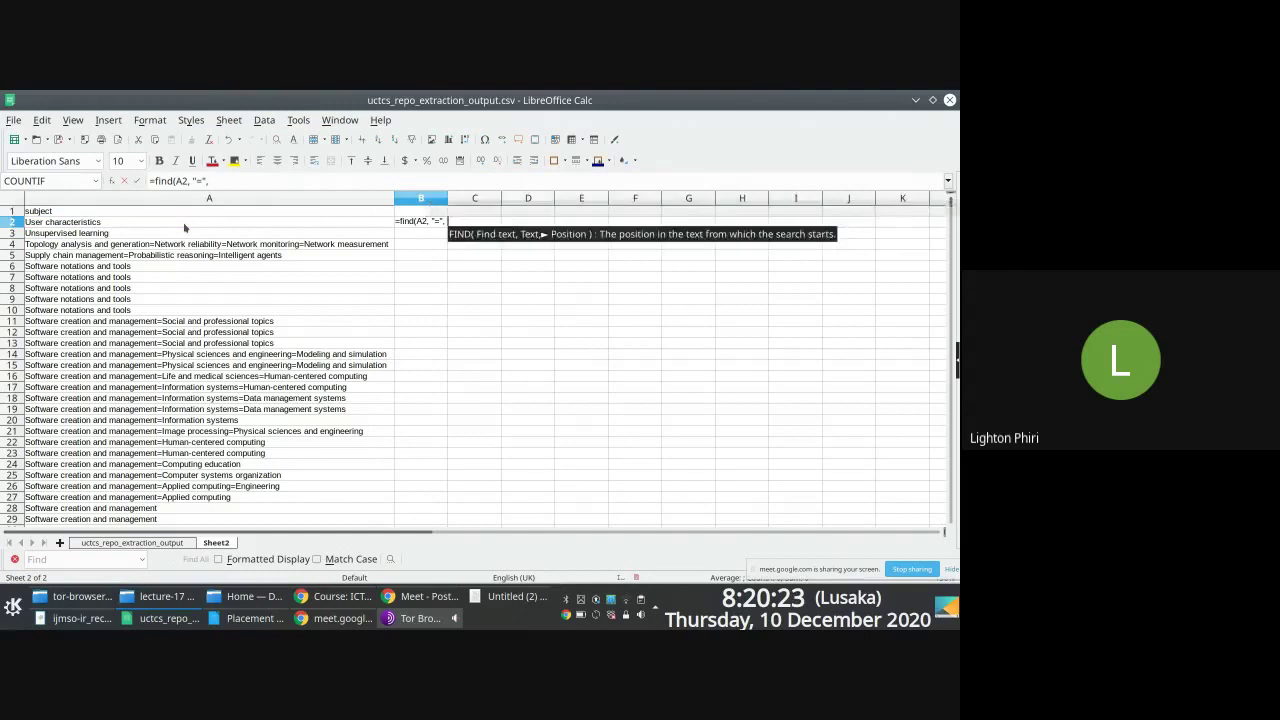
pyautogui.press('Return')
pyautogui.press('Up')
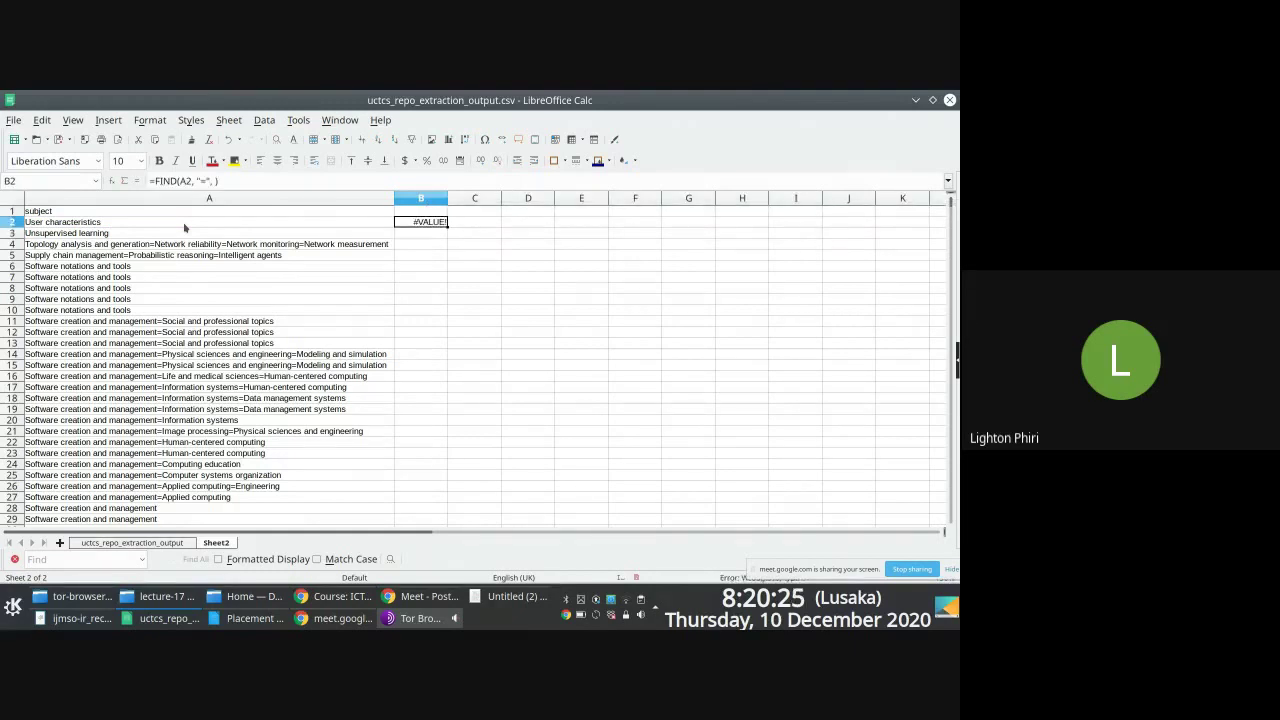
pyautogui.click(205, 181)
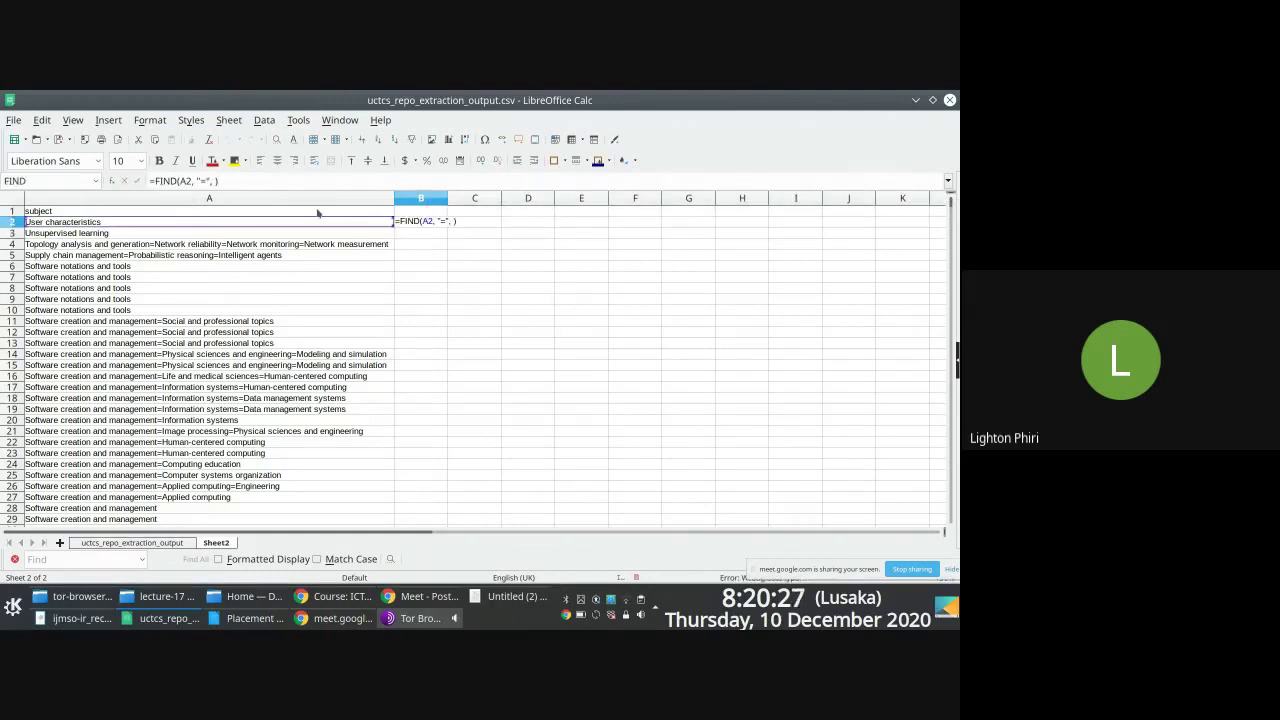
pyautogui.press('Return')
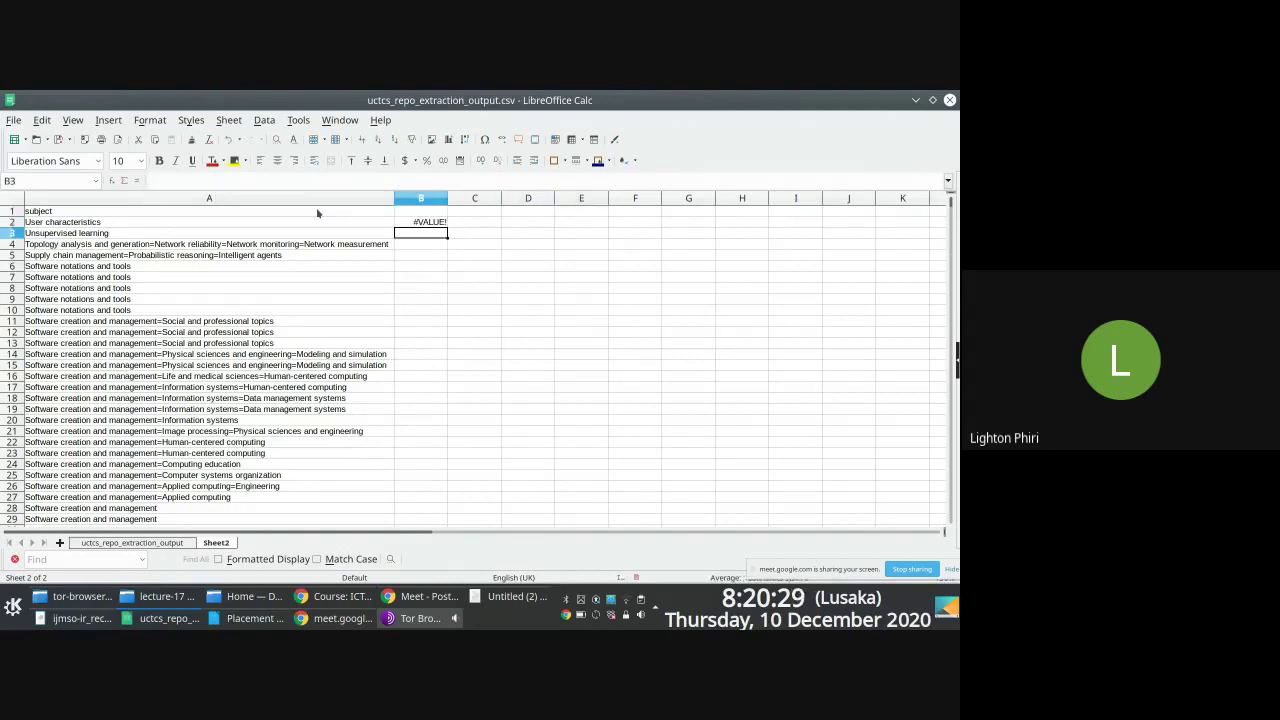
pyautogui.press('Up')
# Step: Copy B2's FIND formula into B4, discarding a stray =con entry
pyautogui.hotkey('ctrl', 'c')
pyautogui.press('Left')
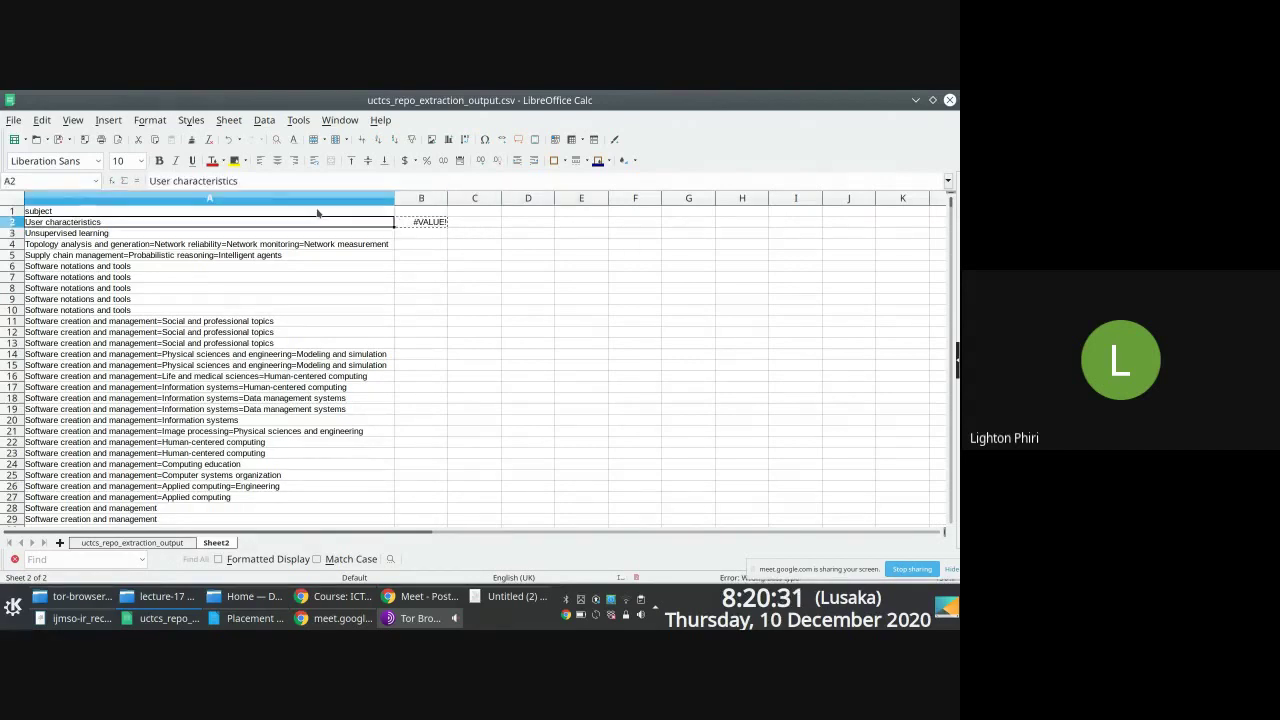
pyautogui.press('Down')
pyautogui.press('Right')
pyautogui.press('Down')
pyautogui.hotkey('ctrl', 'v')
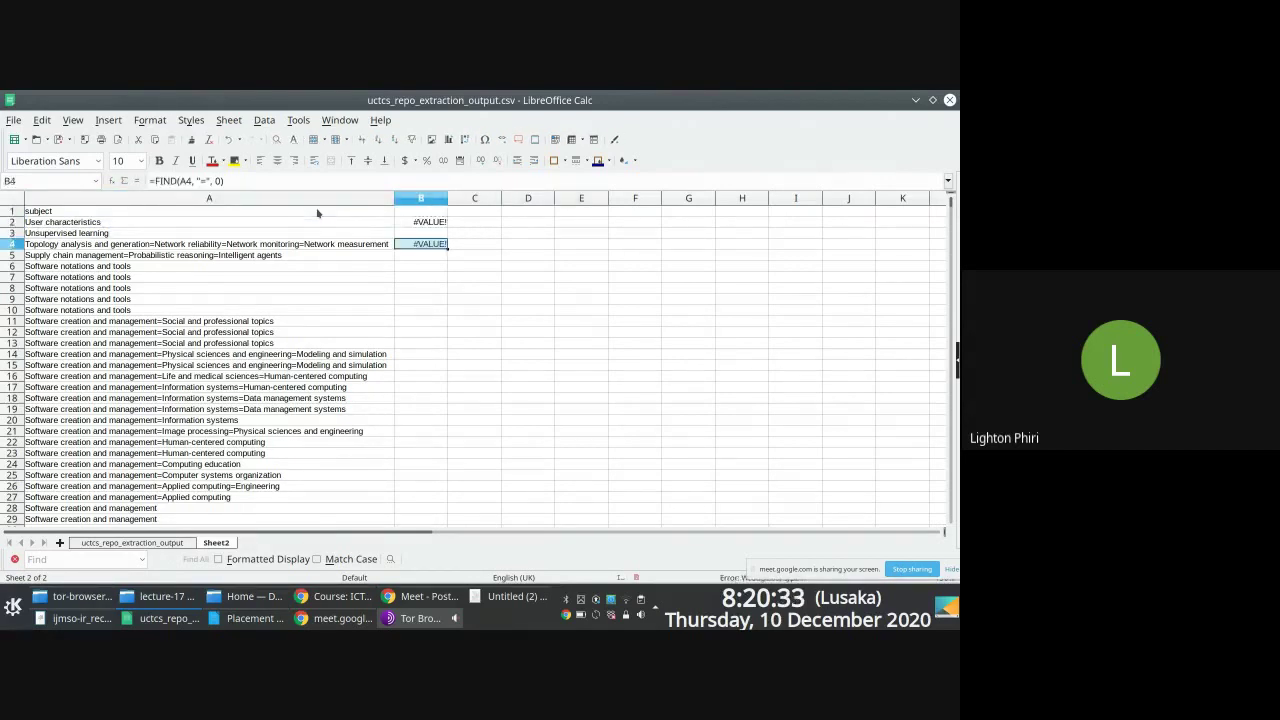
pyautogui.press('Up')
pyautogui.press('Up')
pyautogui.press('Up')
pyautogui.press('Down')
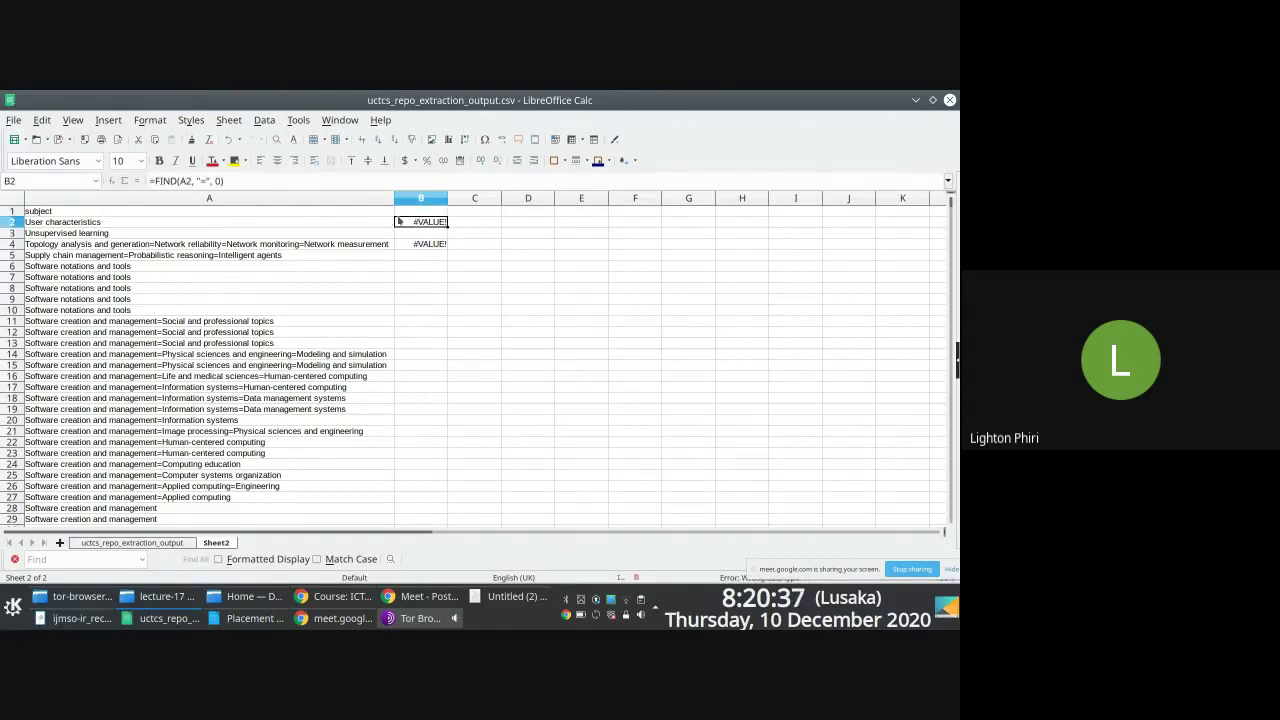
pyautogui.write('=contain')
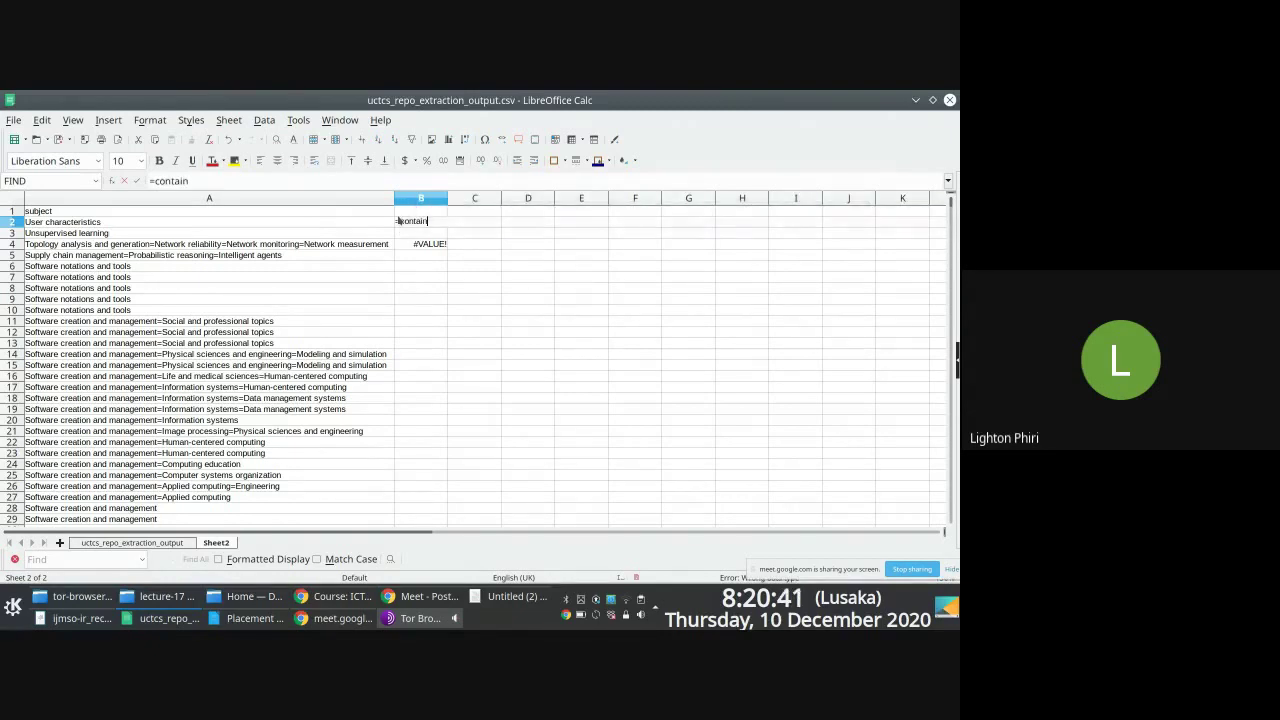
pyautogui.press('Escape')
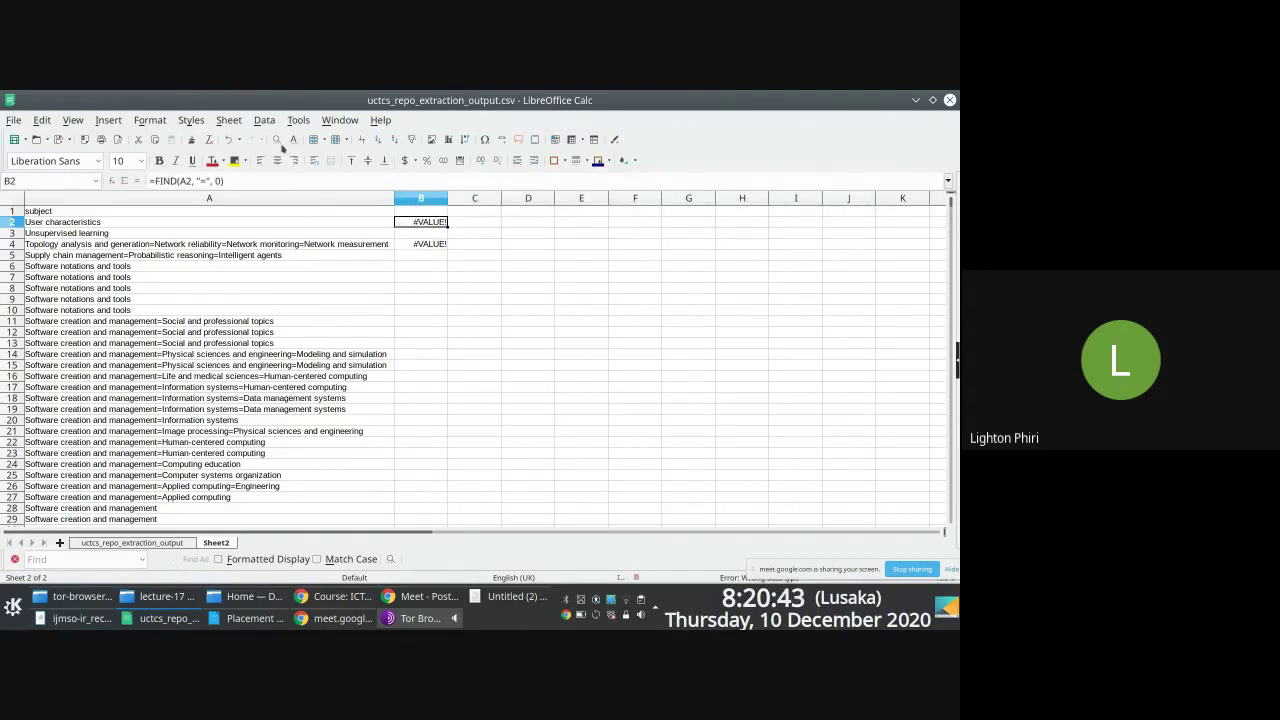
pyautogui.click(104, 121)
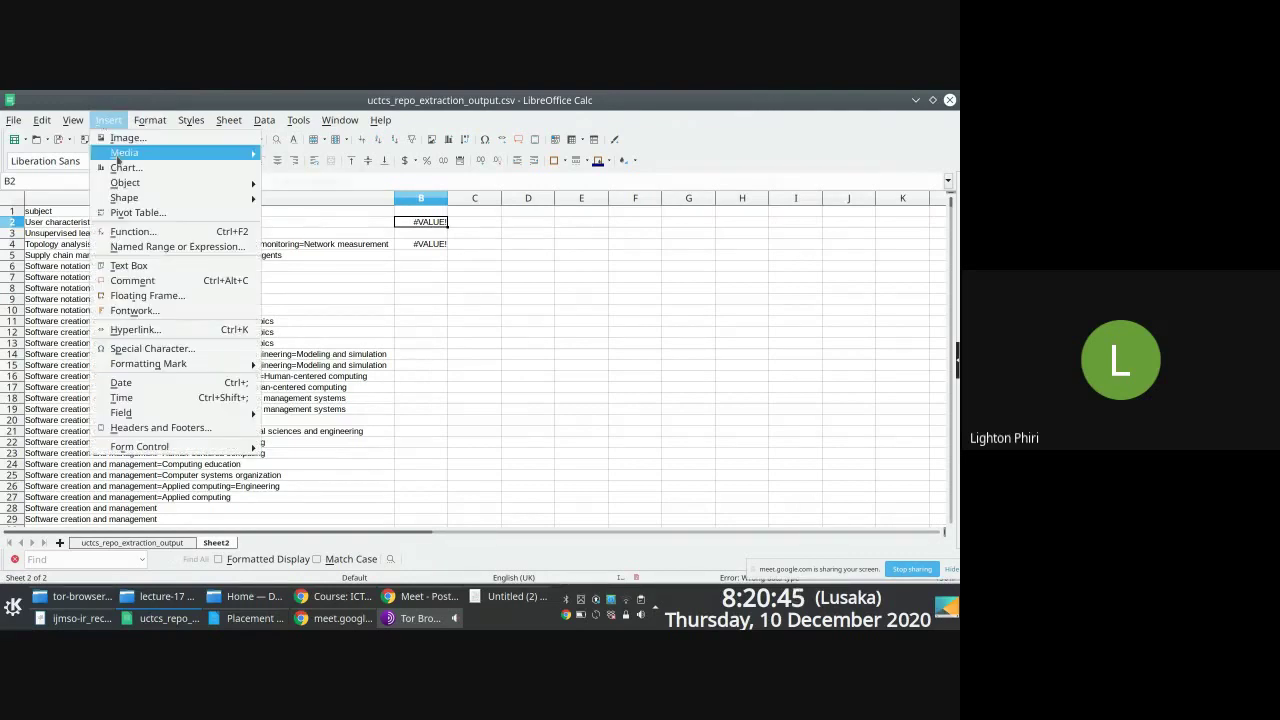
pyautogui.click(131, 232)
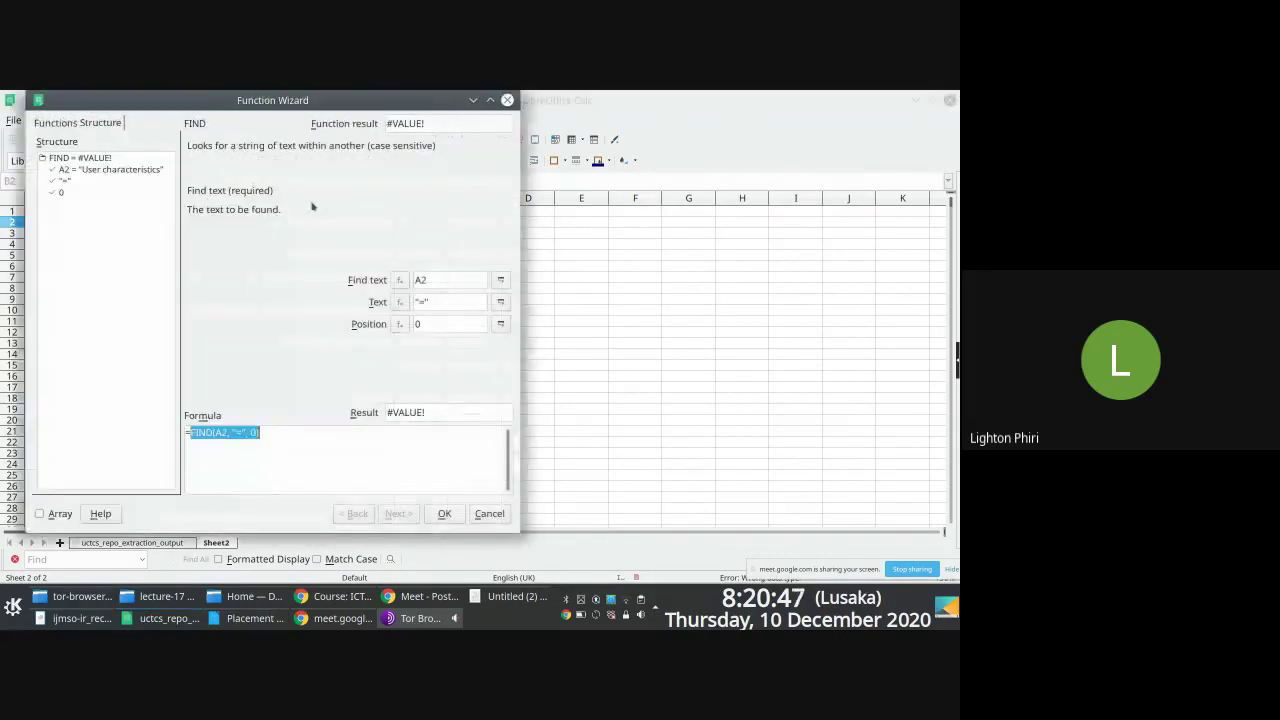
pyautogui.click(66, 124)
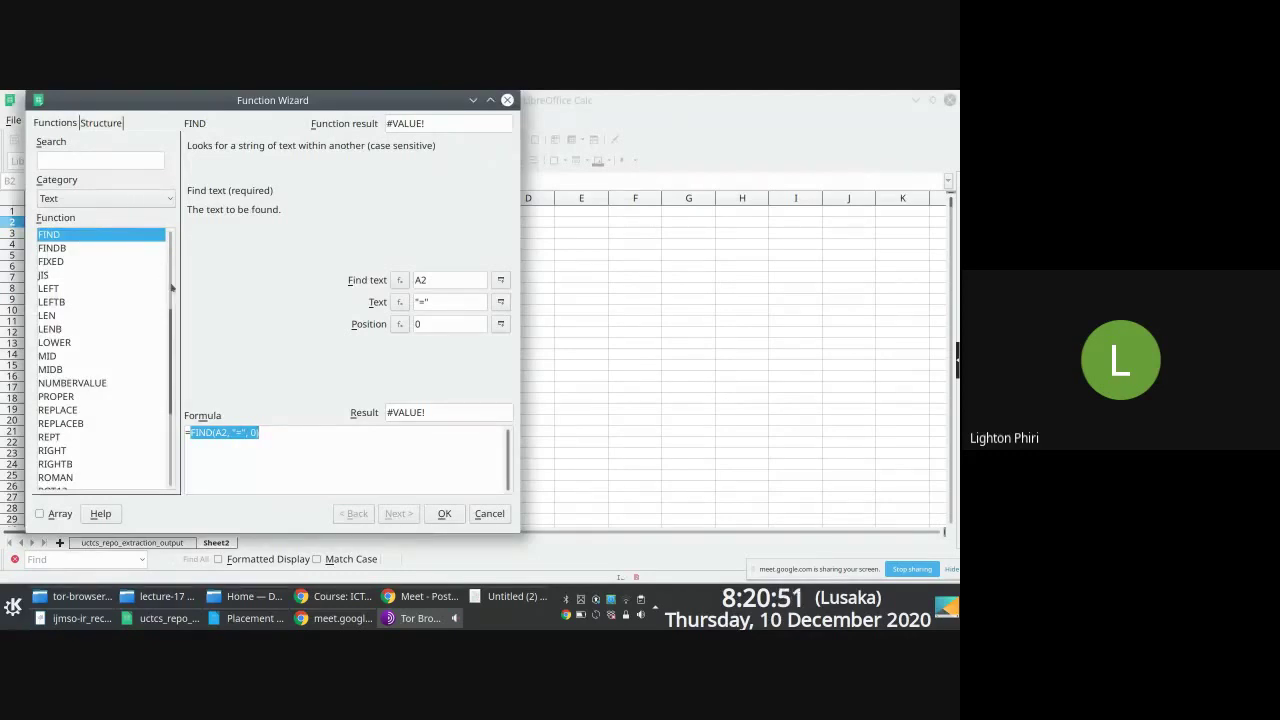
pyautogui.moveTo(169, 332); pyautogui.dragTo(169, 290)
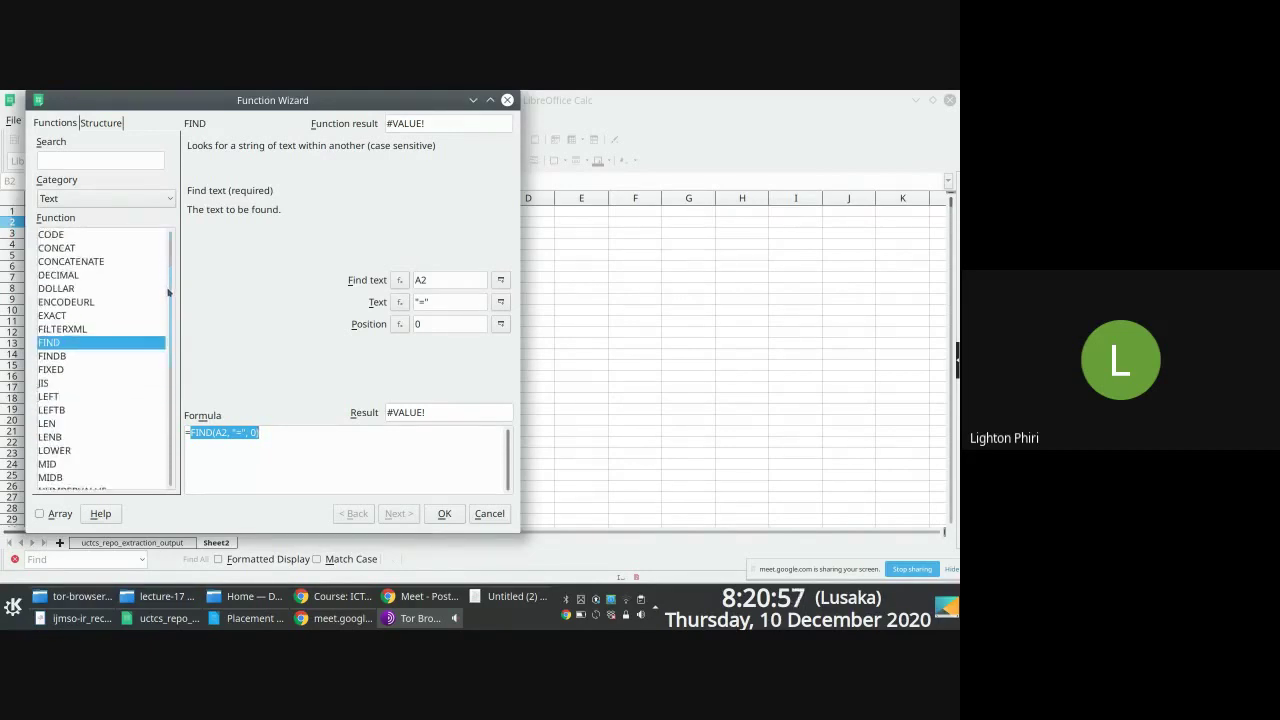
pyautogui.scroll(-2, 164, 305)
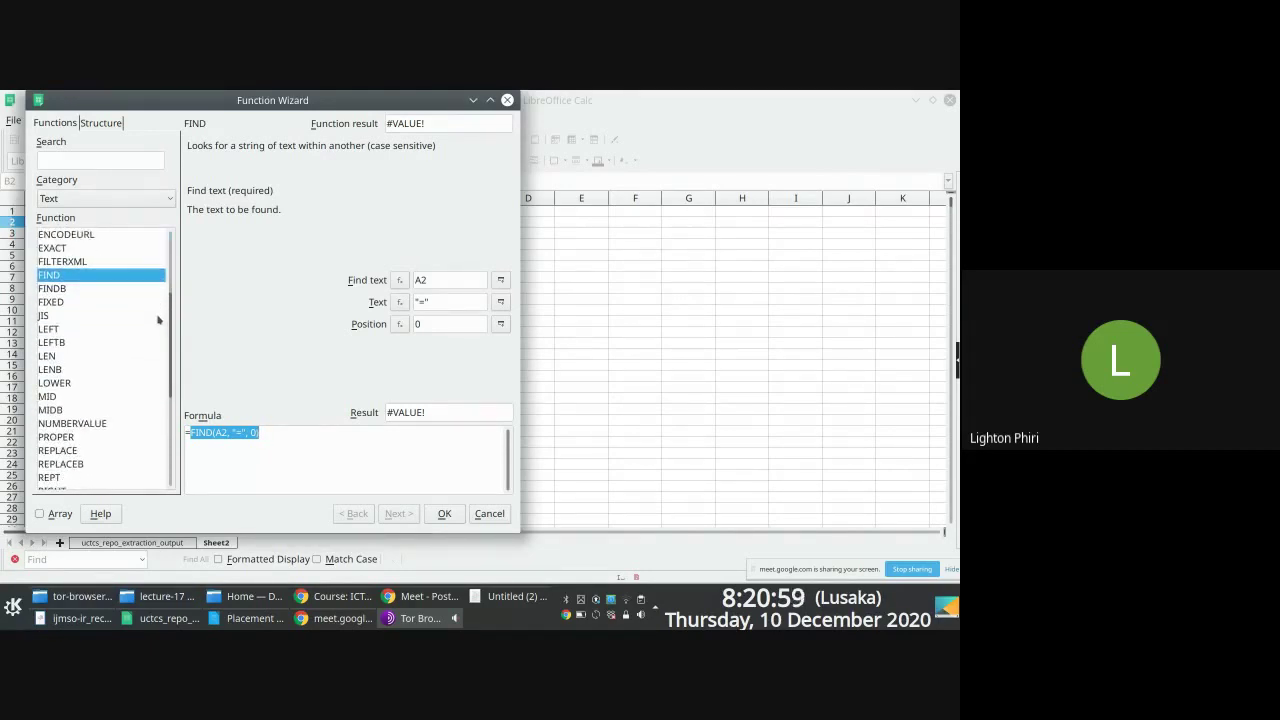
pyautogui.scroll(-4, 158, 320)
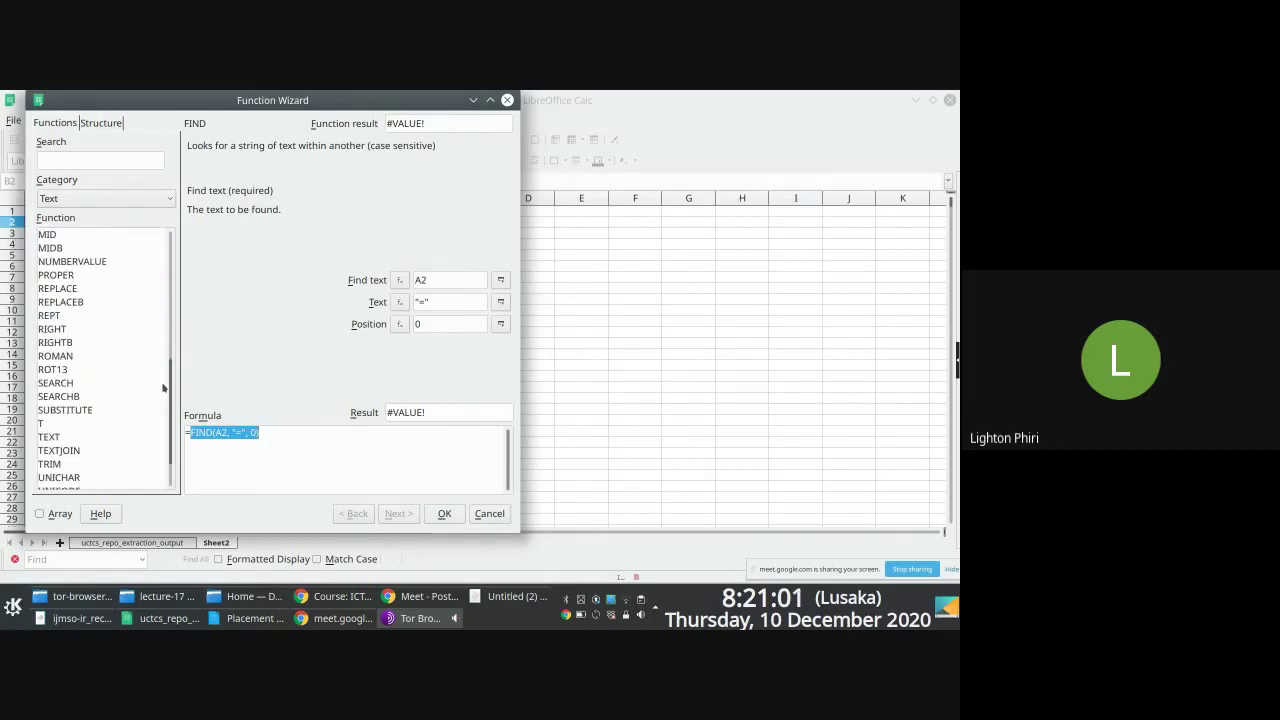
pyautogui.scroll(-2, 163, 395)
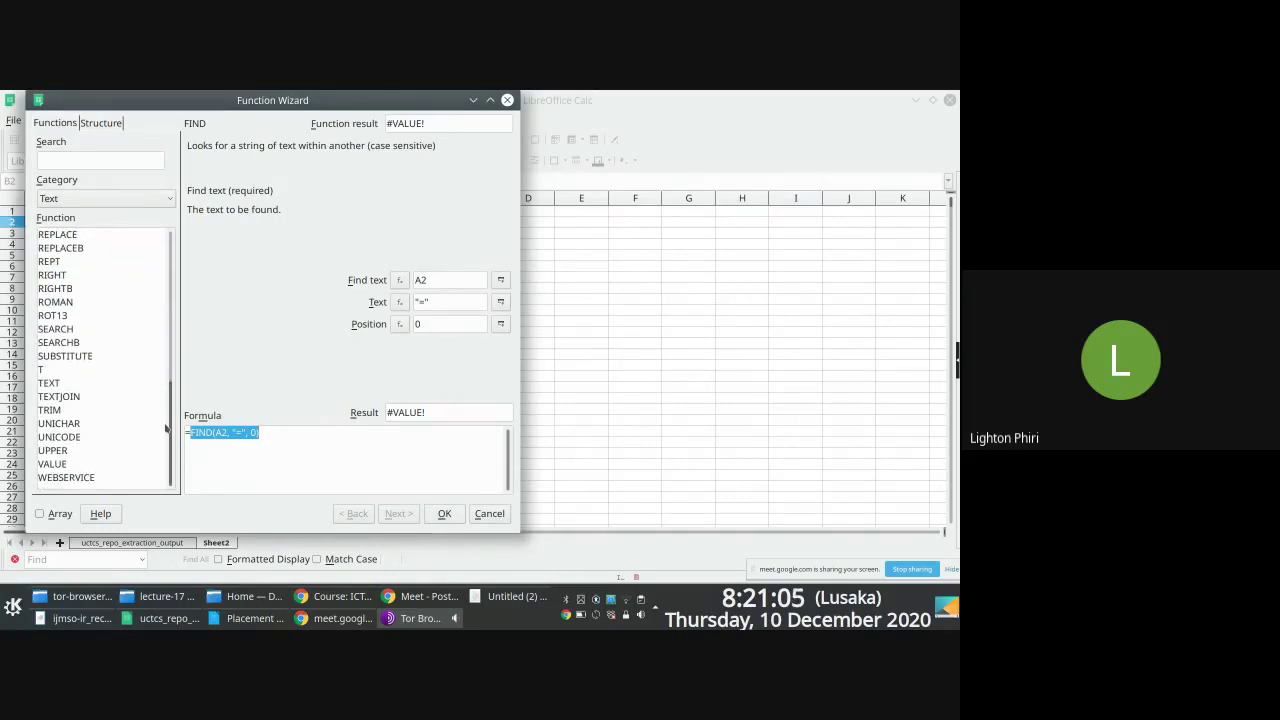
pyautogui.click(68, 330)
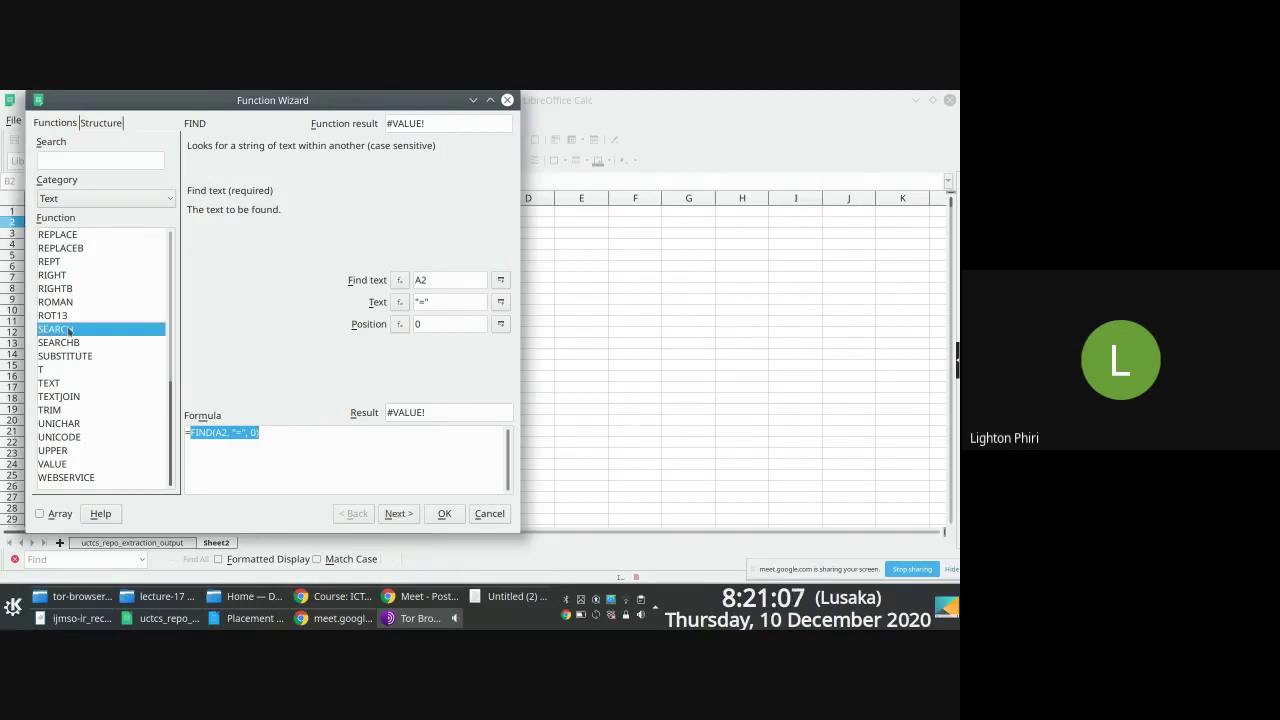
# Step: Enter =SEARCH("=", A2, 0) in cell B2
pyautogui.press('Return')
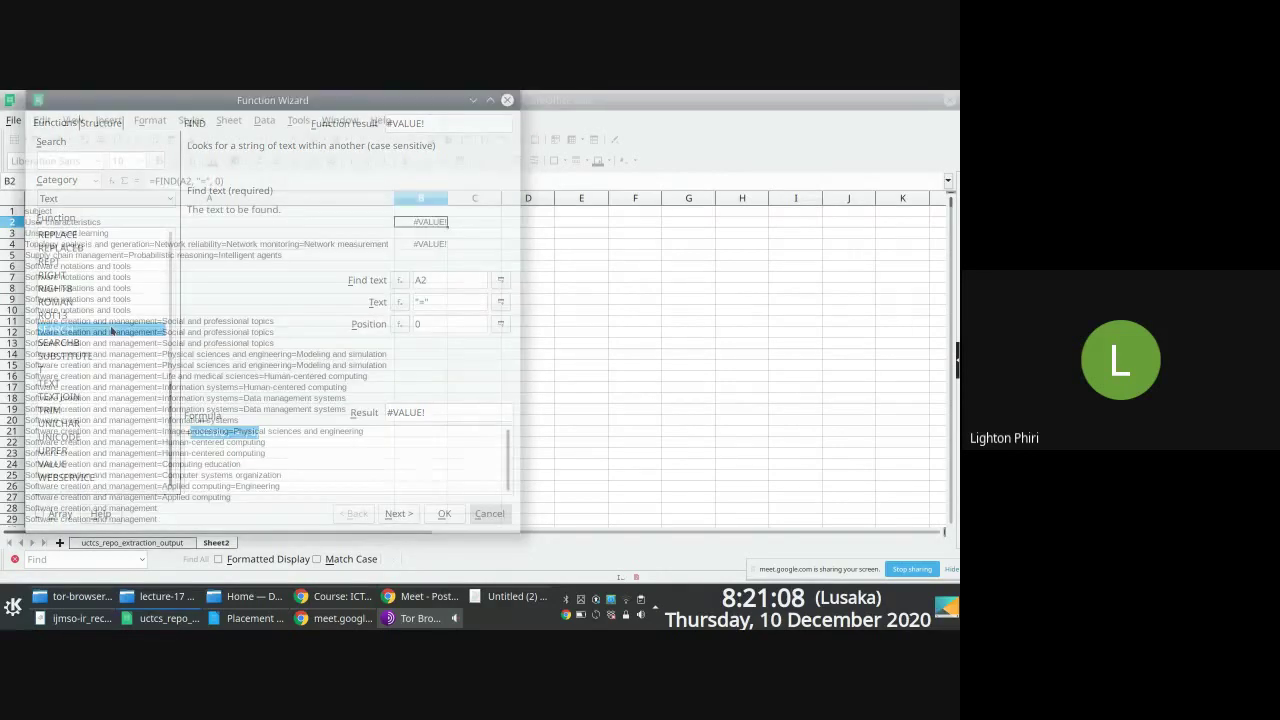
pyautogui.write('=search(')
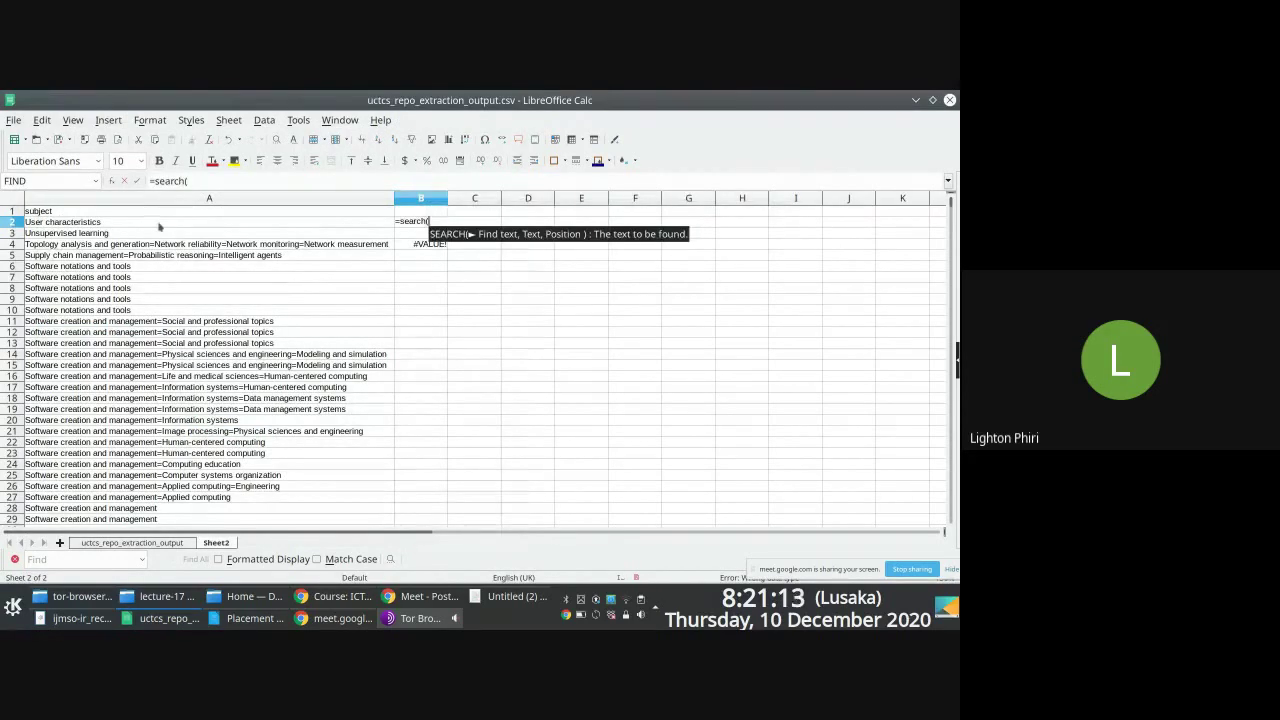
pyautogui.write('"')
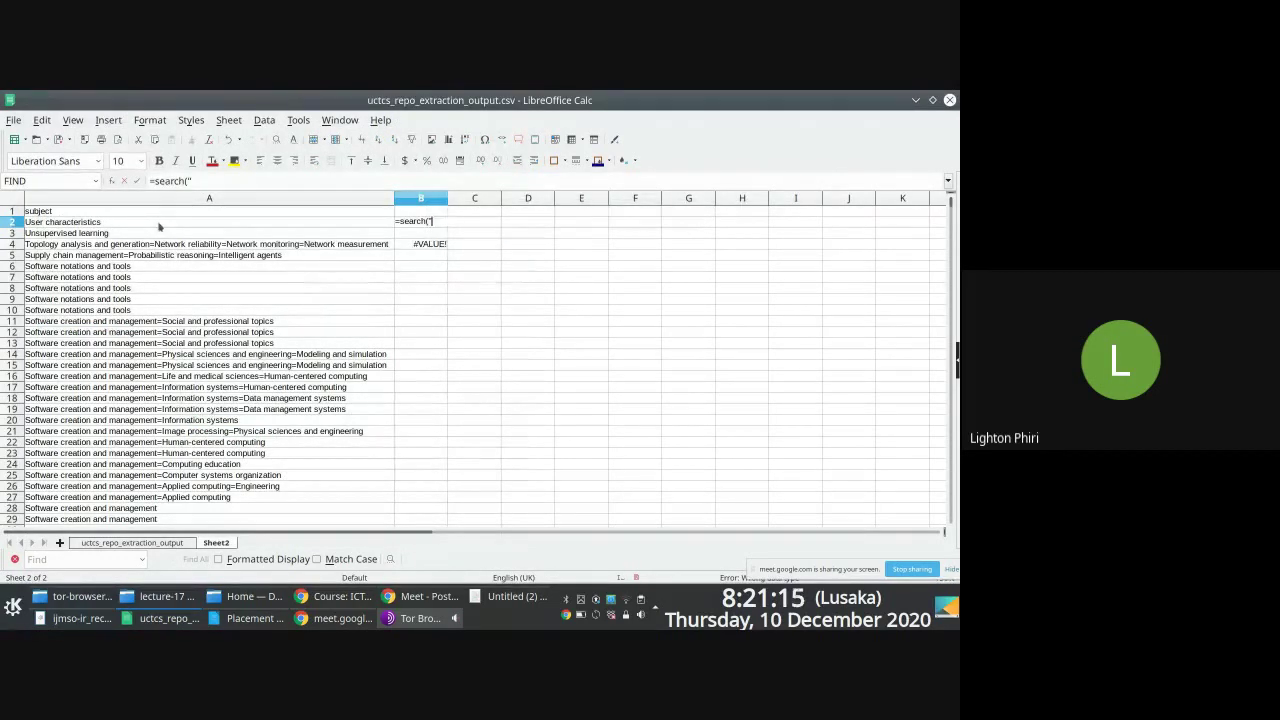
pyautogui.write('=",')
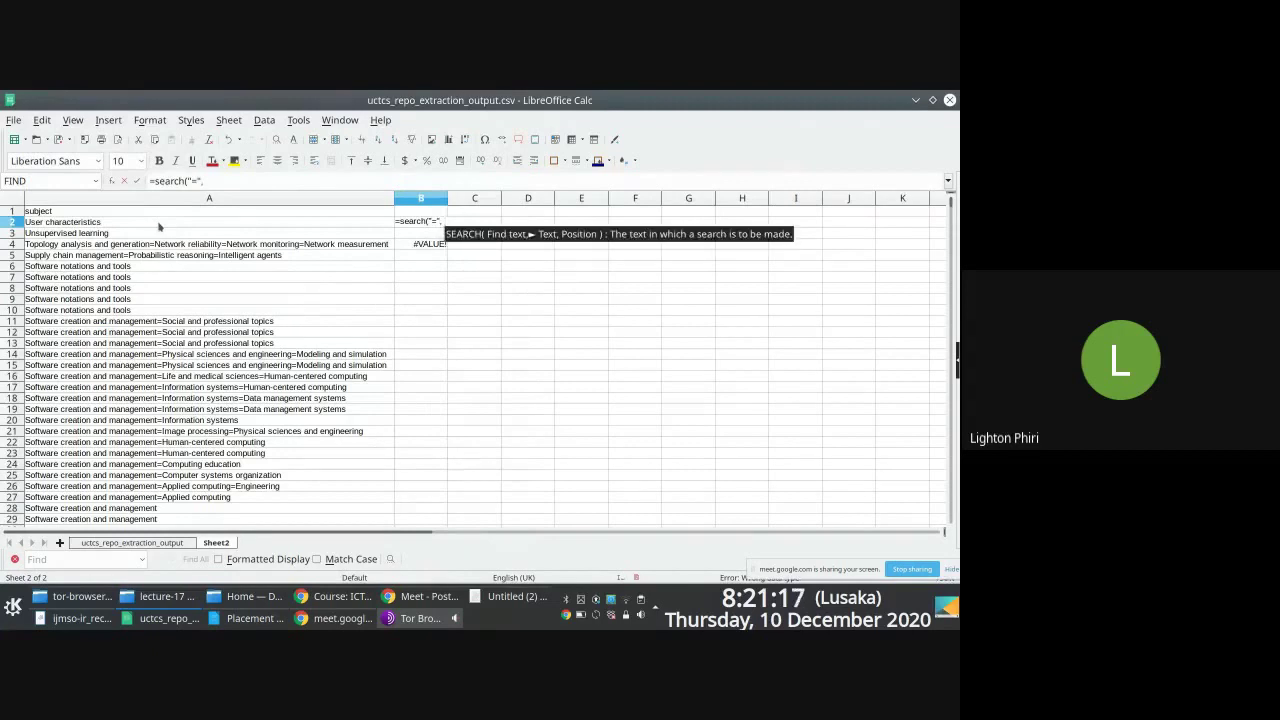
pyautogui.click(97, 223)
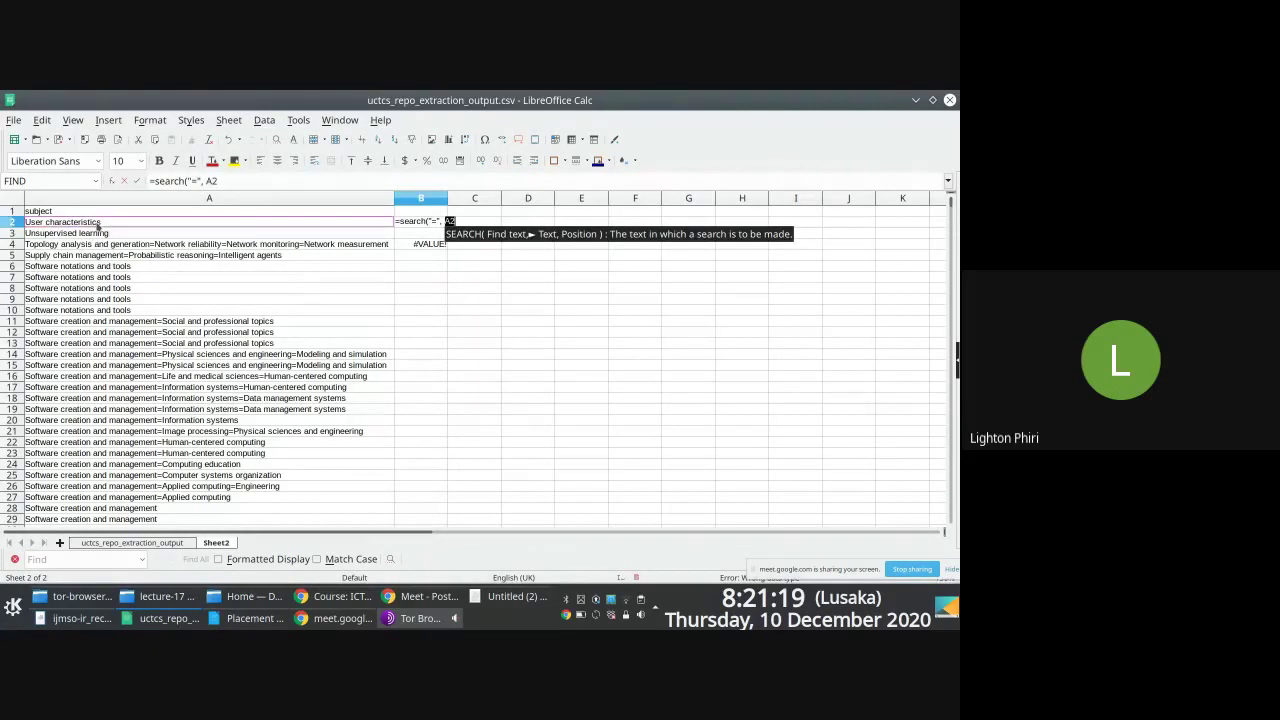
pyautogui.write(',')
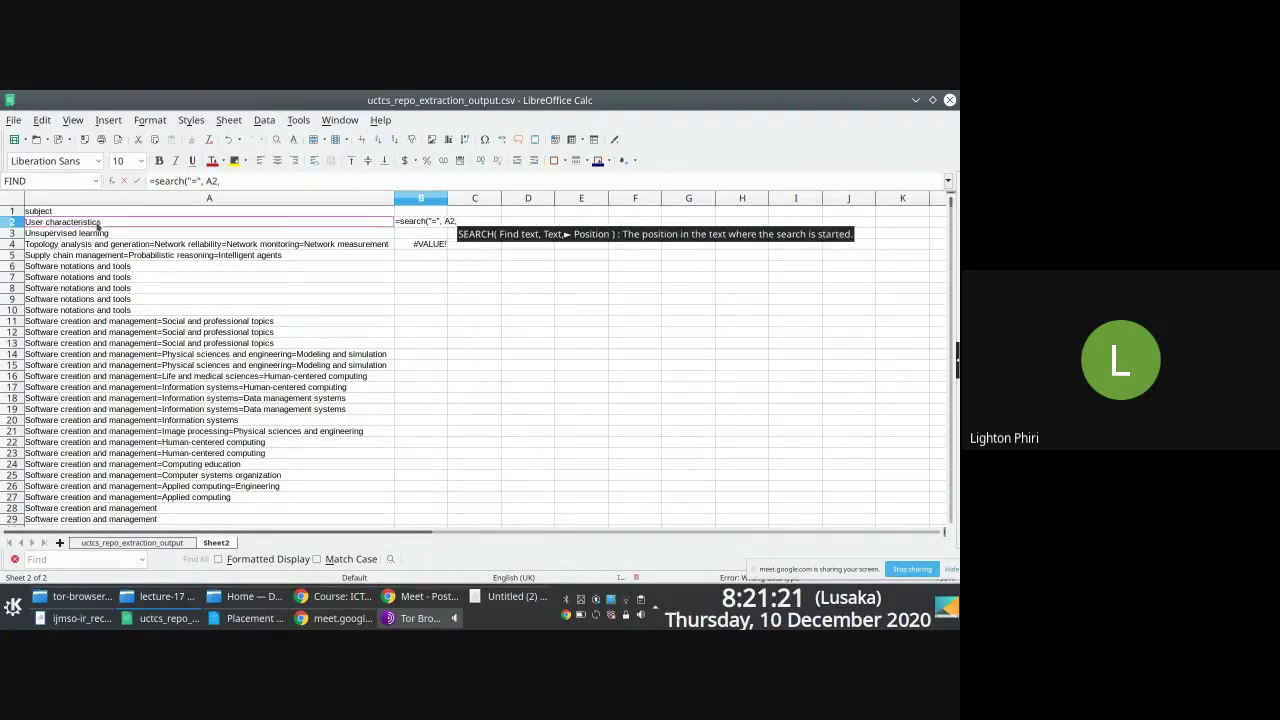
pyautogui.write('0')
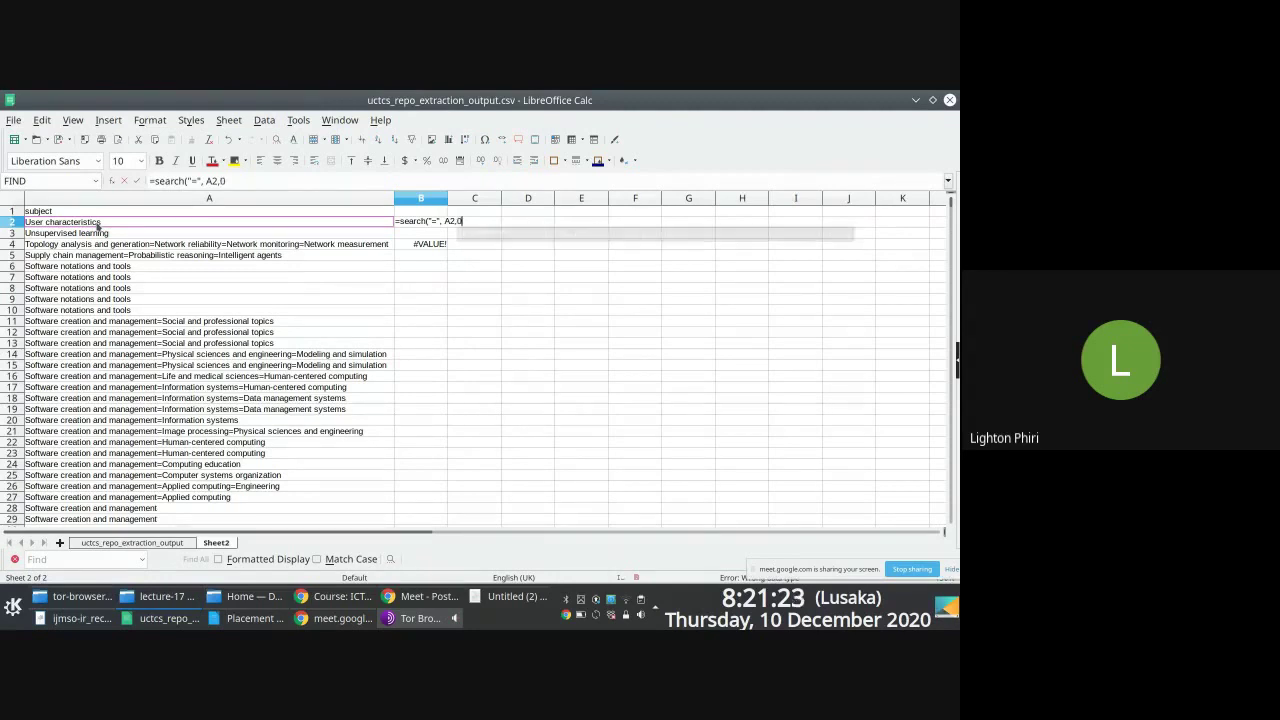
pyautogui.press('Return')
# Step: Copy the SEARCH formula into B3 and B4, then inspect B4's formula without changes
pyautogui.press('Up')
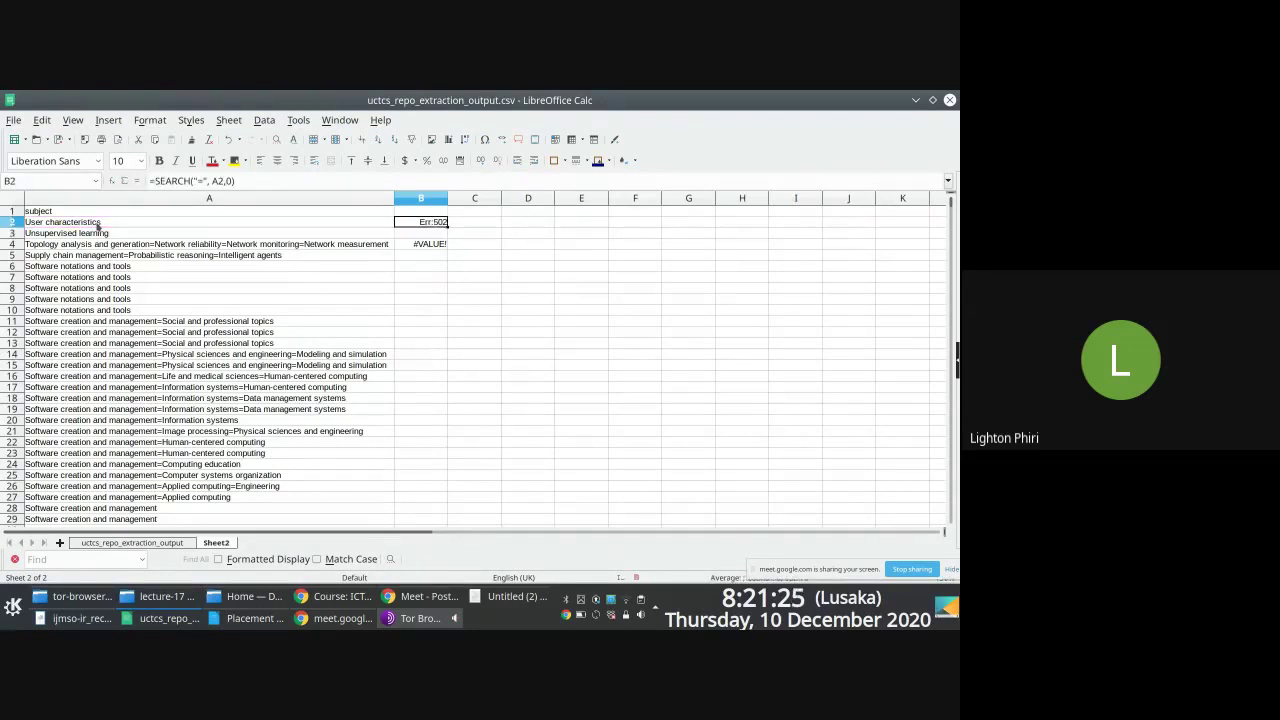
pyautogui.hotkey('ctrl', 'c')
pyautogui.press('Down')
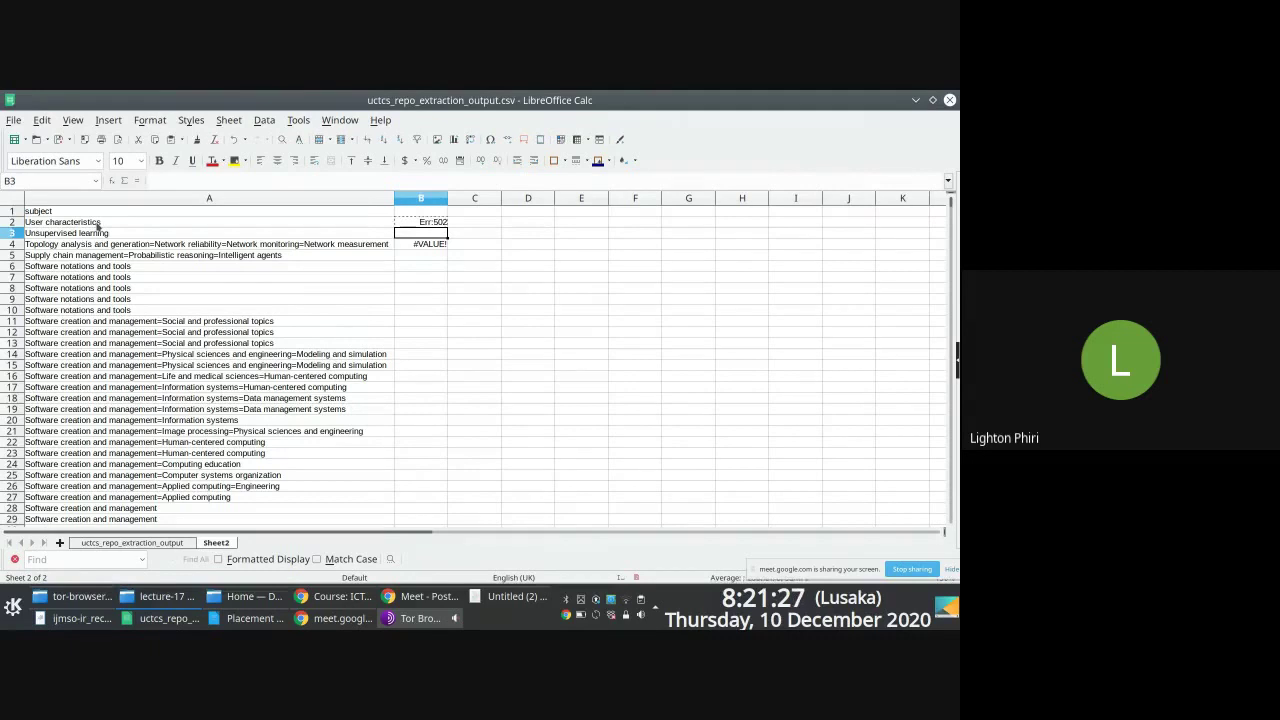
pyautogui.press('Return')
pyautogui.press('Down')
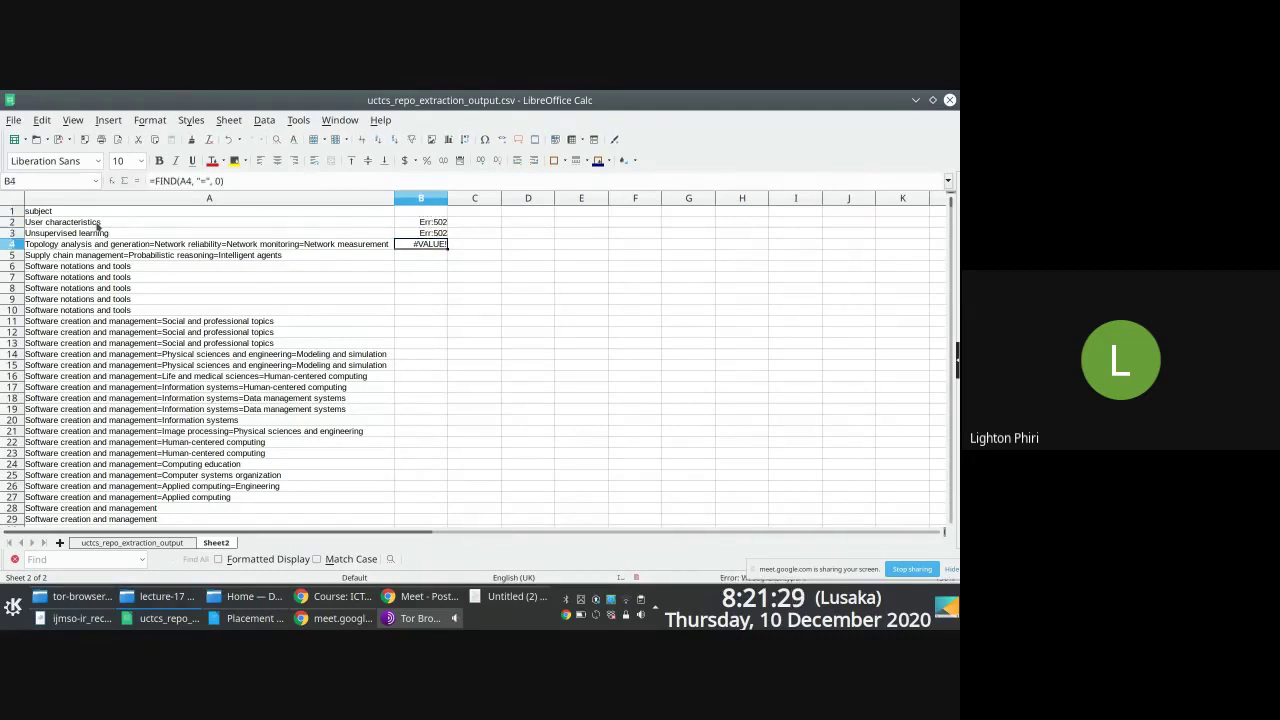
pyautogui.press('Up')
pyautogui.hotkey('ctrl', 'c')
pyautogui.press('Down')
pyautogui.press('Return')
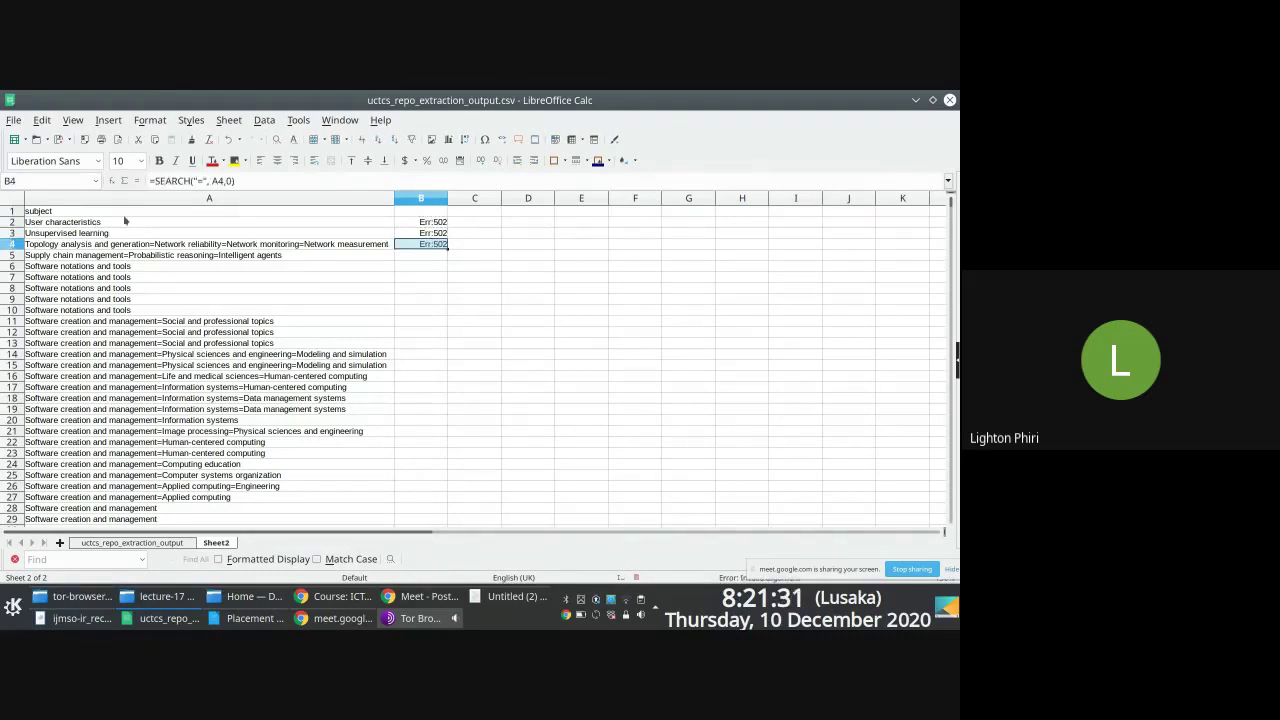
pyautogui.click(431, 287)
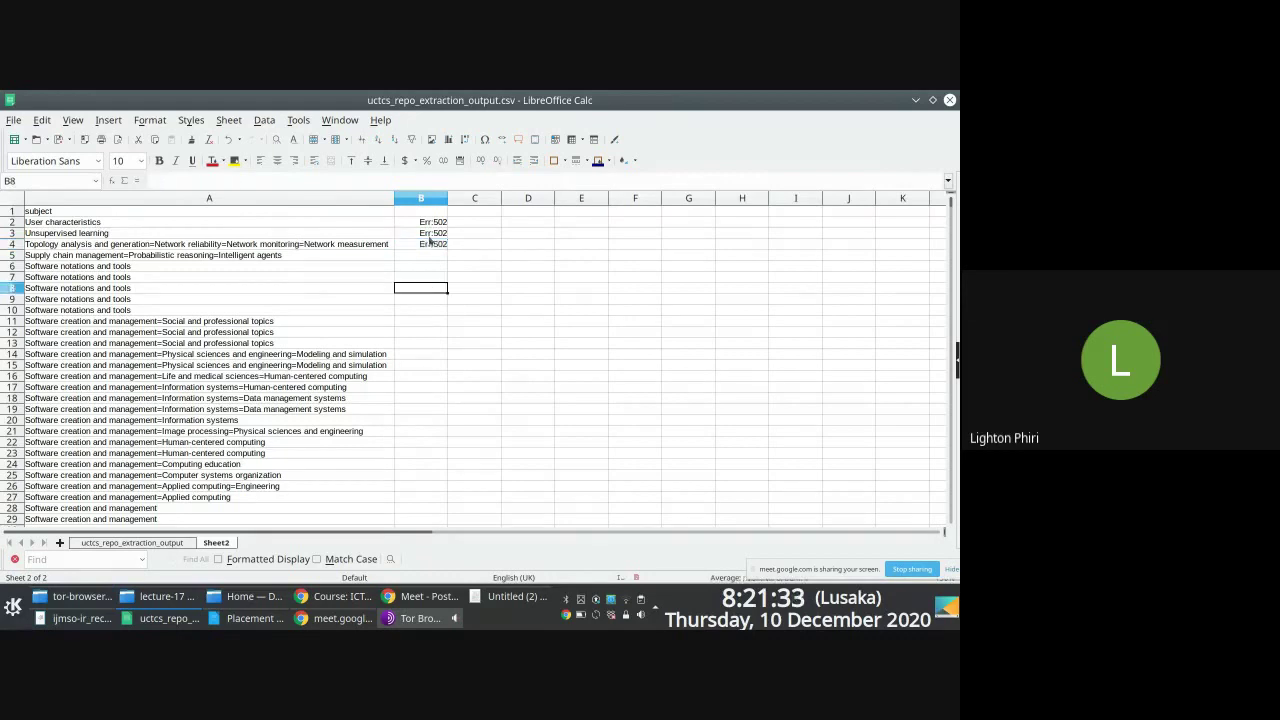
pyautogui.click(430, 246)
pyautogui.doubleClick(430, 246)
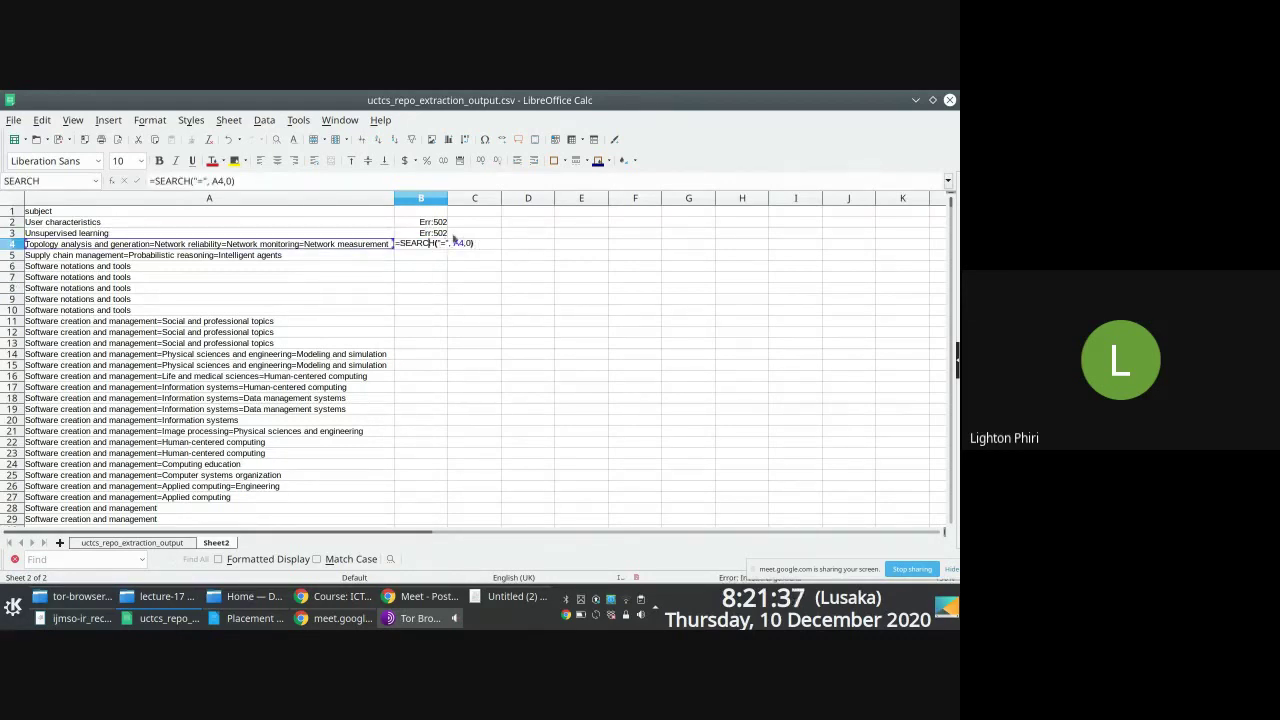
pyautogui.press('Escape')
# Step: Enter =FIND("=", A2, 0) in cell C2
pyautogui.click(467, 222)
pyautogui.write('=find')
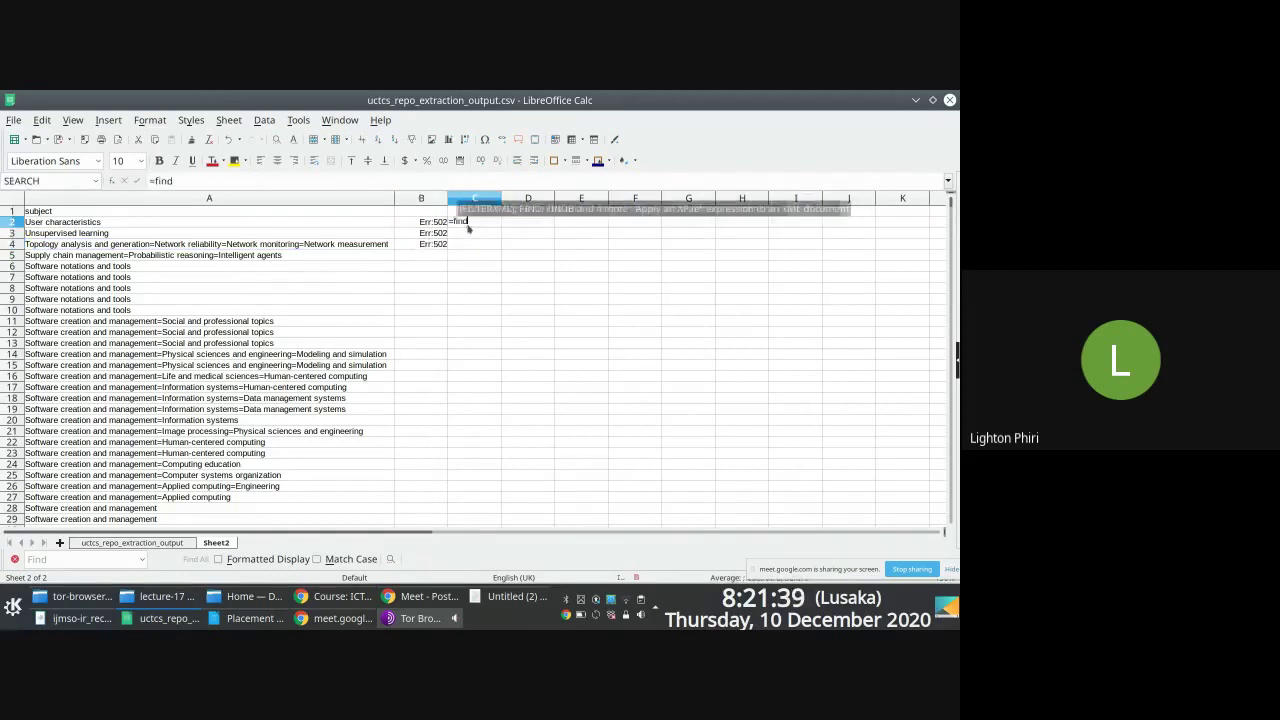
pyautogui.write('(')
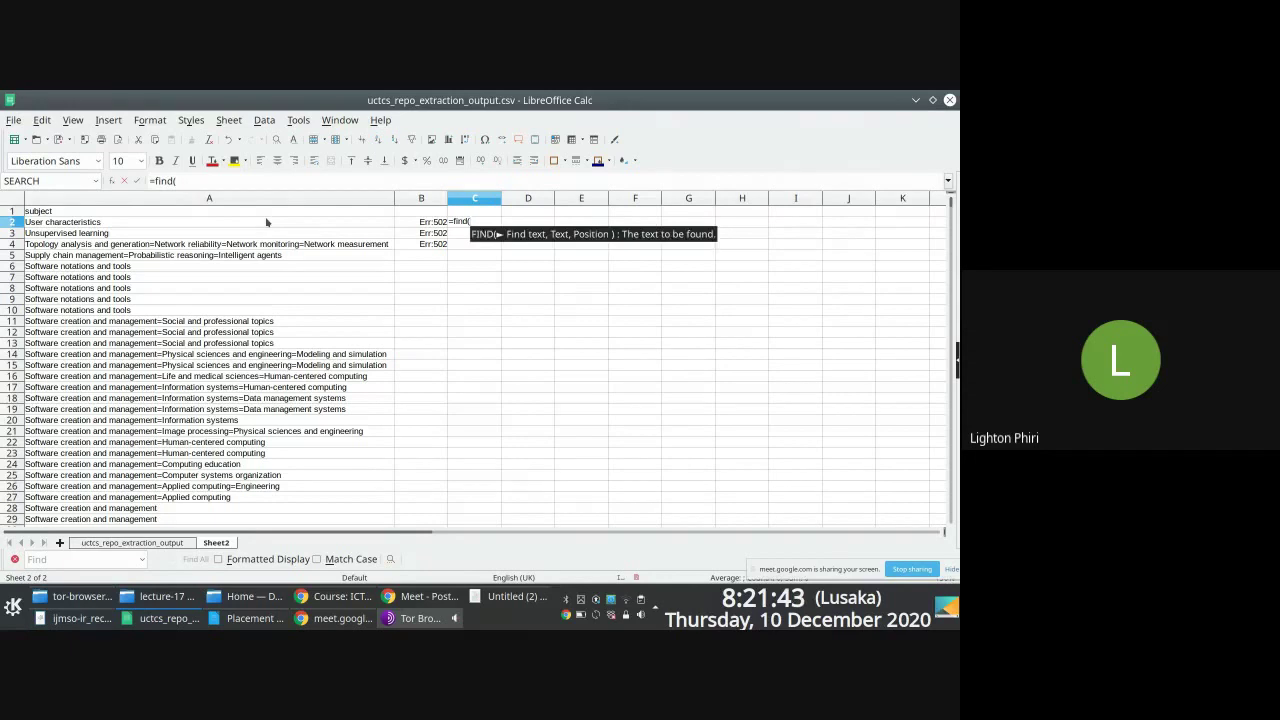
pyautogui.write('"')
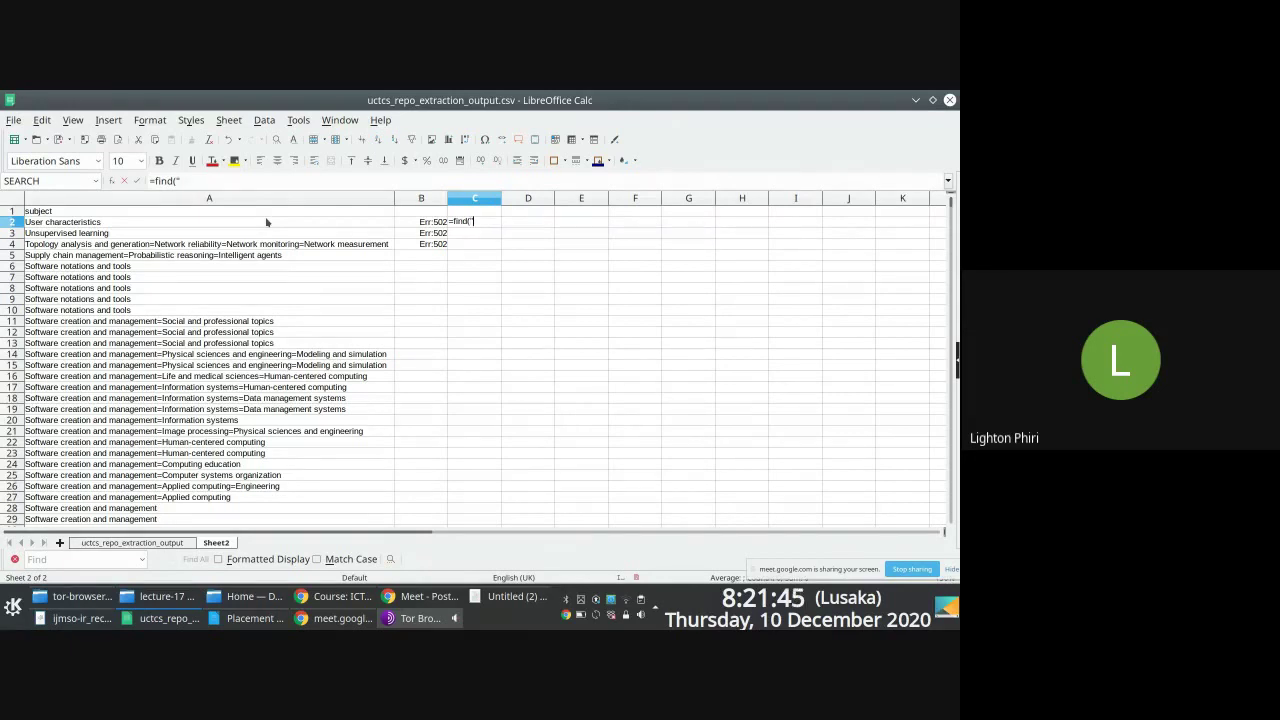
pyautogui.write('=",')
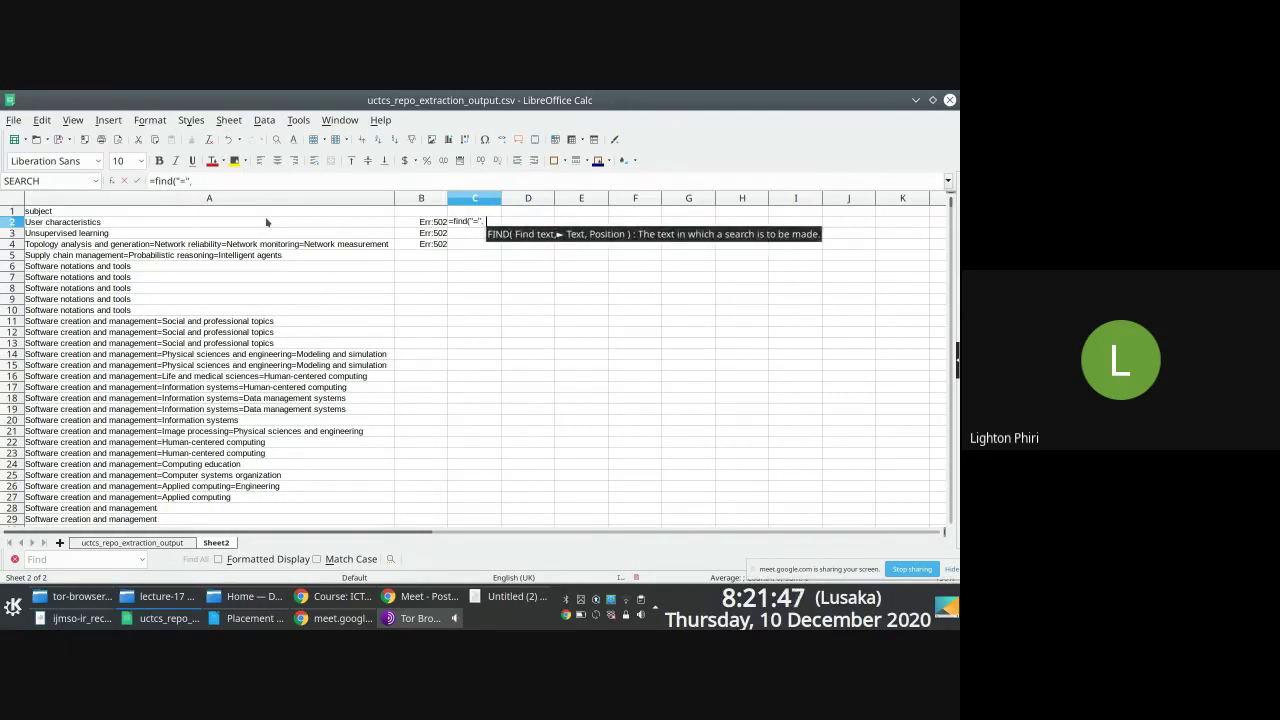
pyautogui.click(124, 226)
pyautogui.write(', 0')
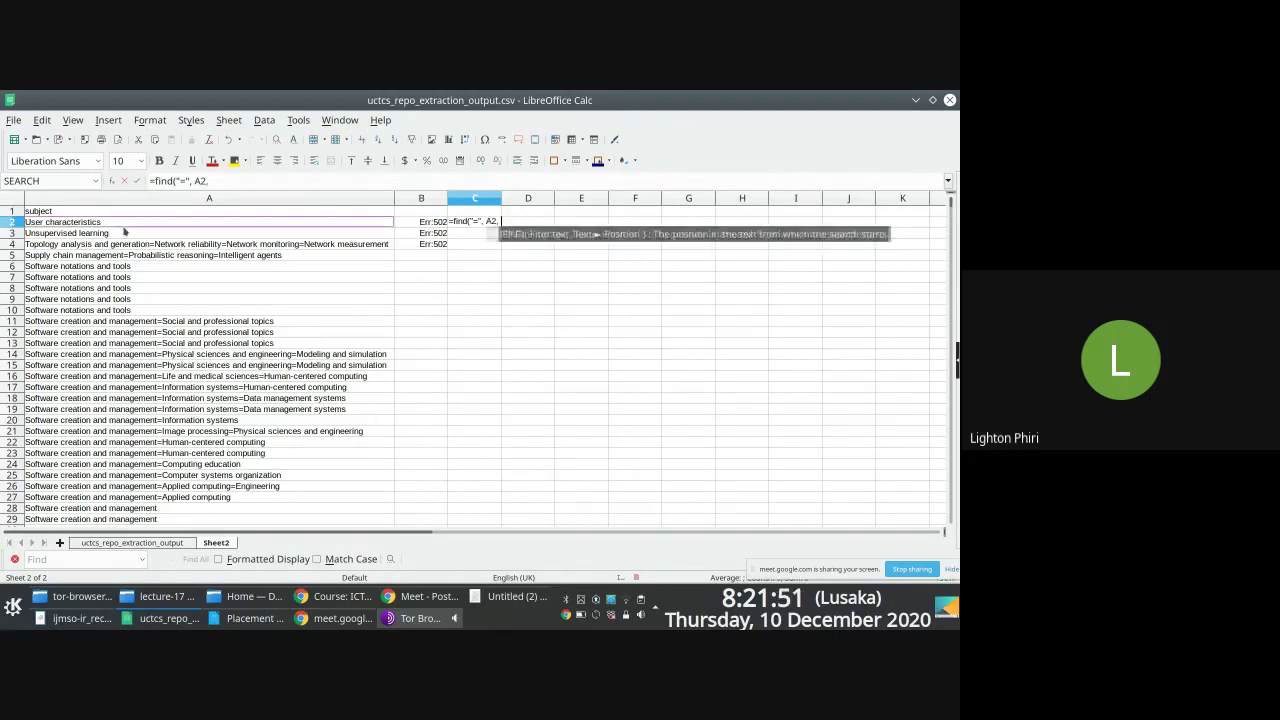
pyautogui.write(')')
pyautogui.press('Return')
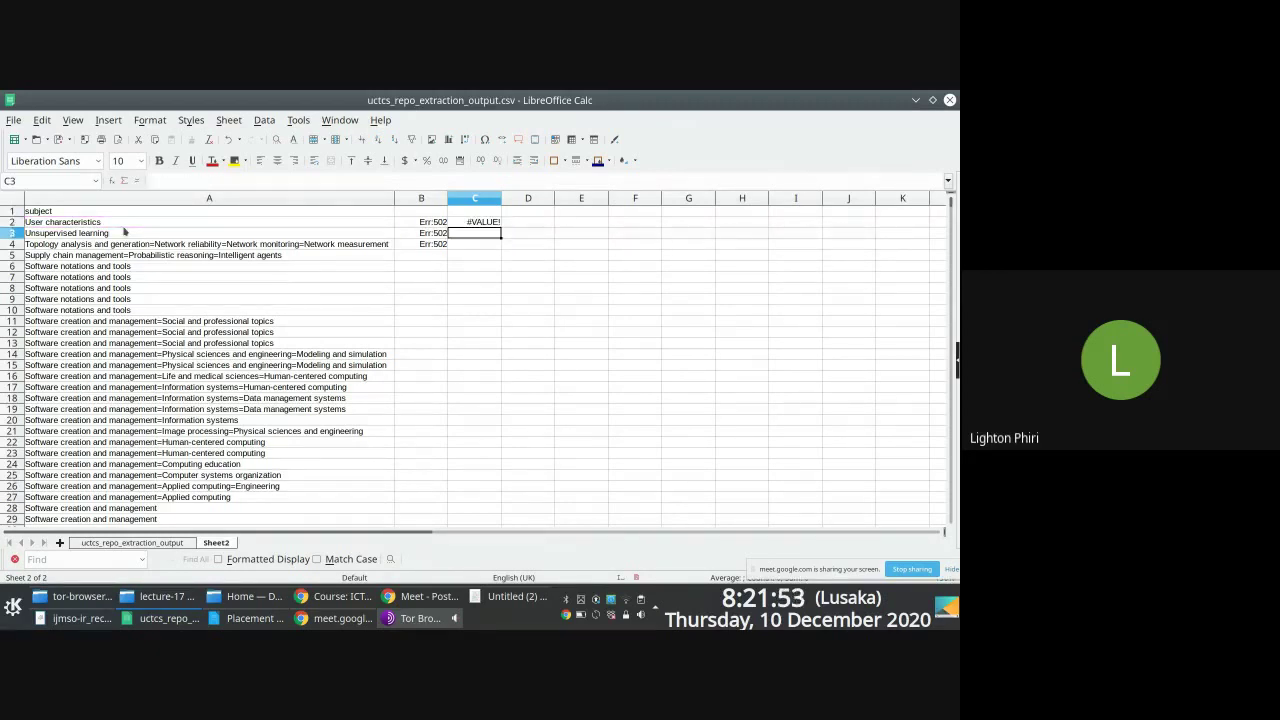
# Step: Copy C2's FIND formula into C4 and check that it references A4
pyautogui.click(469, 224)
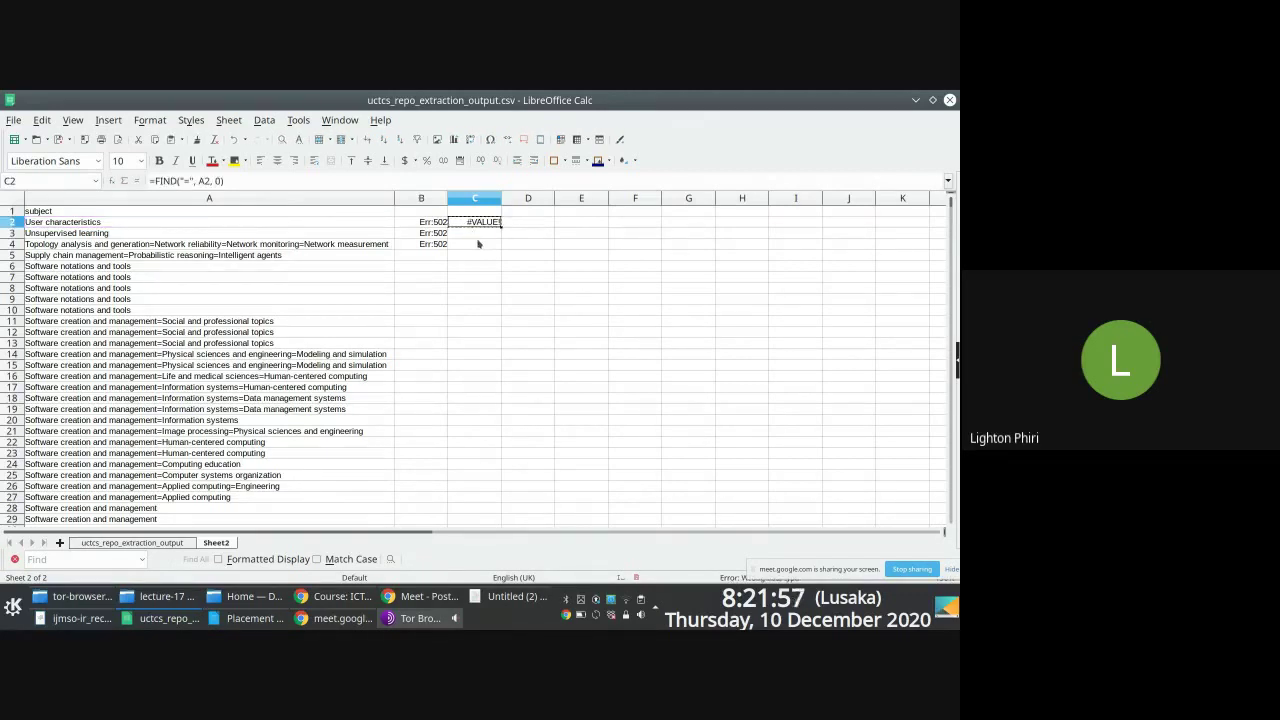
pyautogui.click(478, 243)
pyautogui.hotkey('ctrl', 'v')
pyautogui.doubleClick(478, 243)
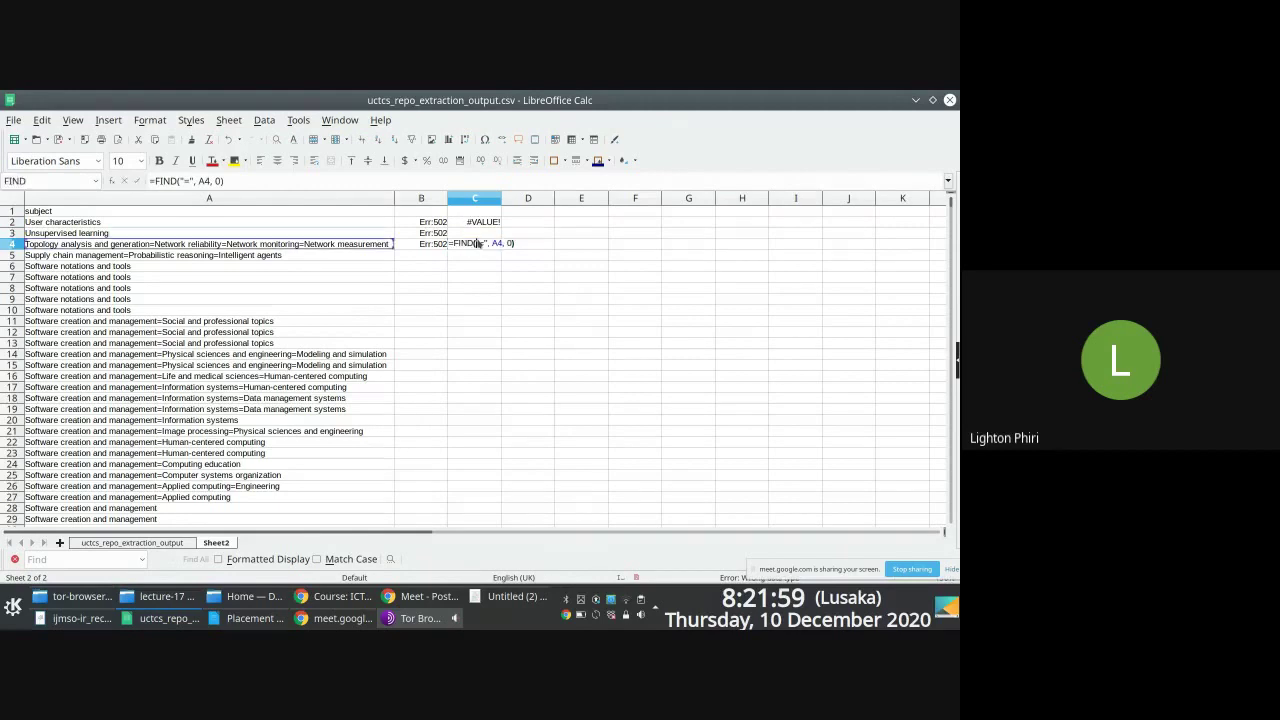
pyautogui.press('Escape')
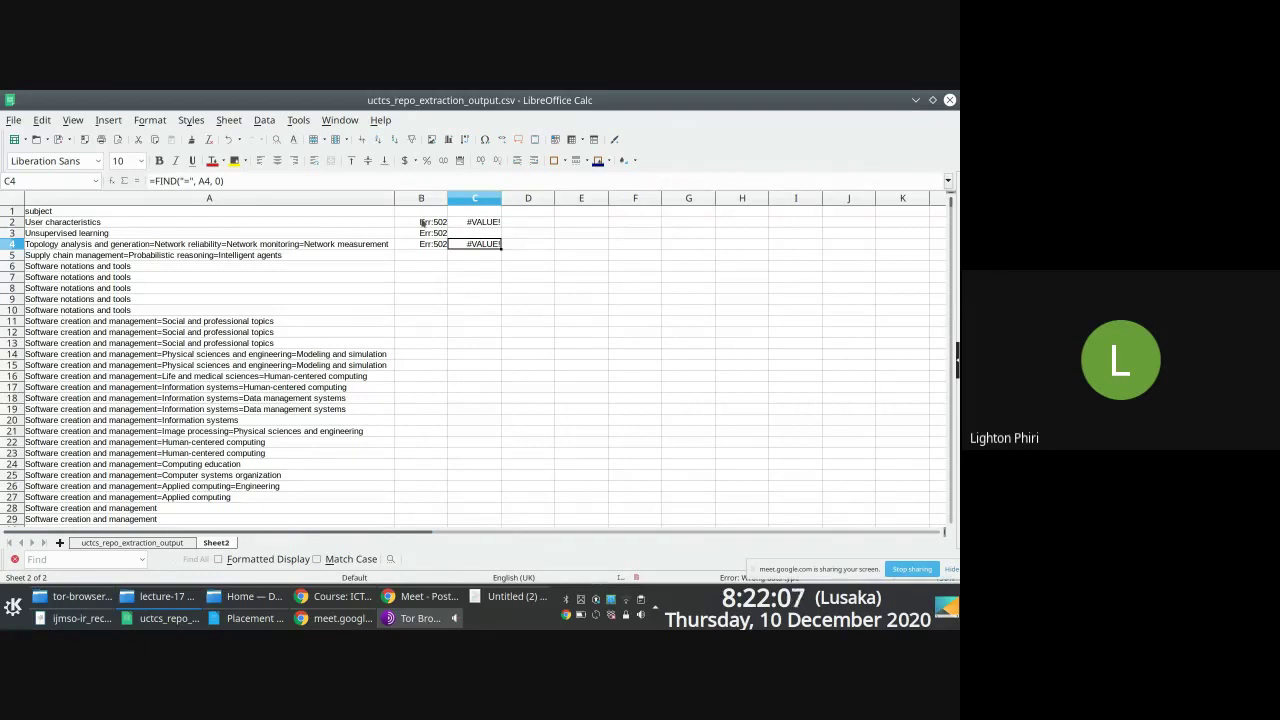
# Step: Start a test =countif( formula in D3, then abandon it
pyautogui.click(480, 234)
pyautogui.click(523, 236)
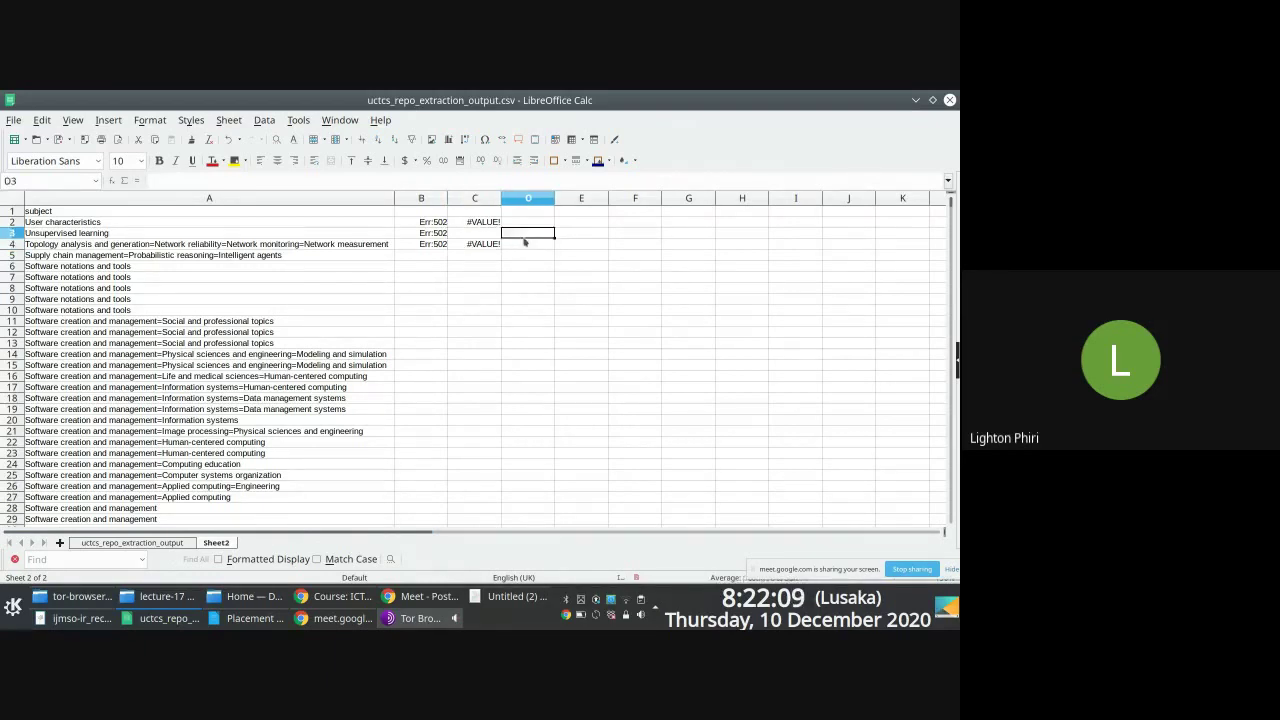
pyautogui.write('=count')
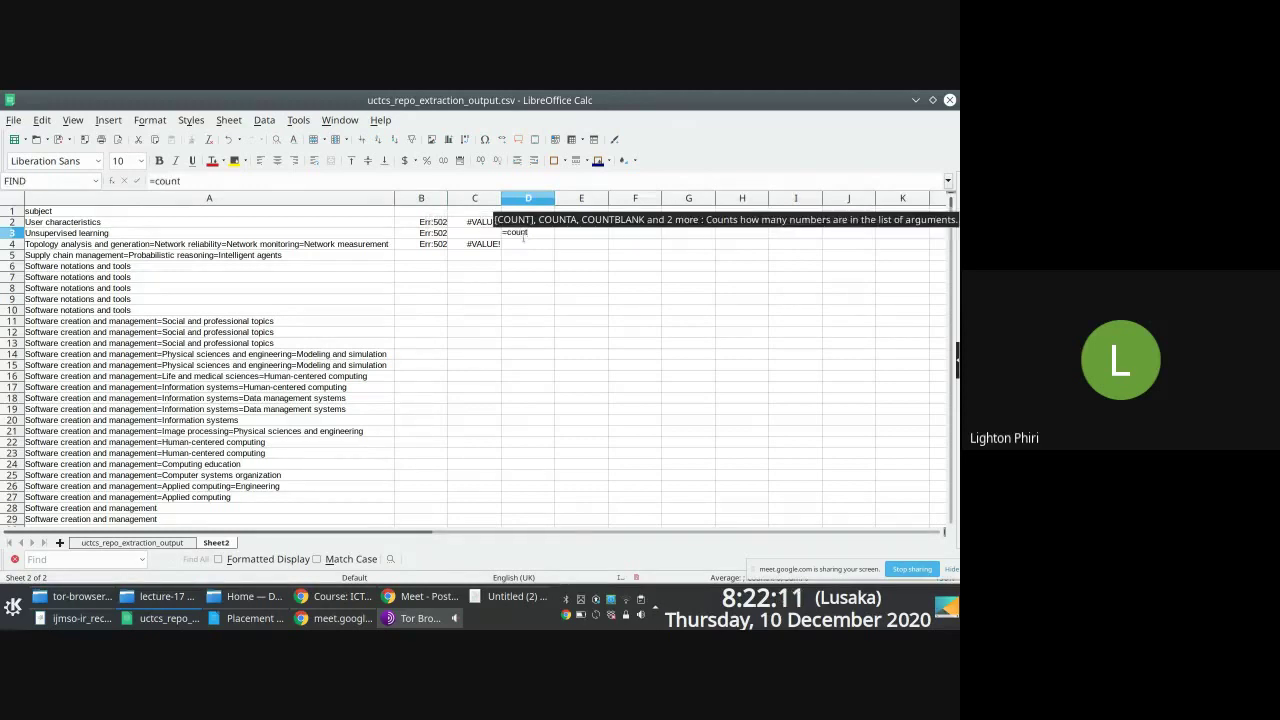
pyautogui.write('if(')
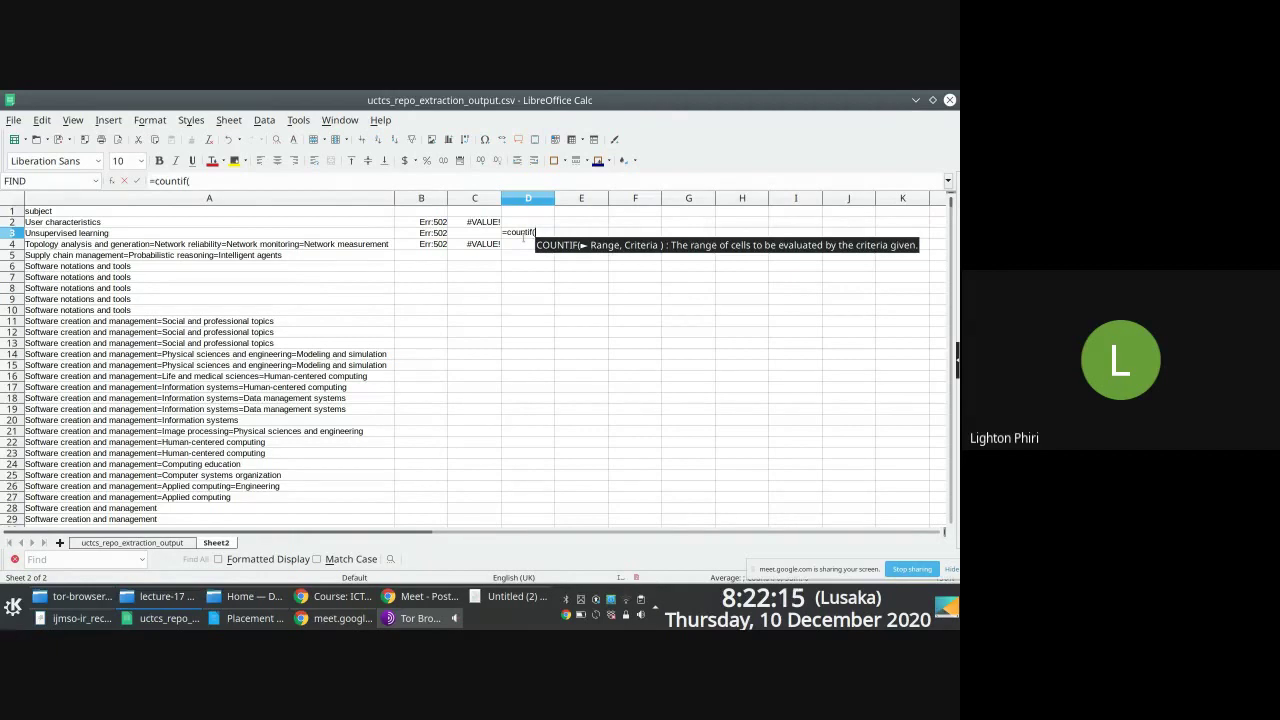
pyautogui.press('Escape')
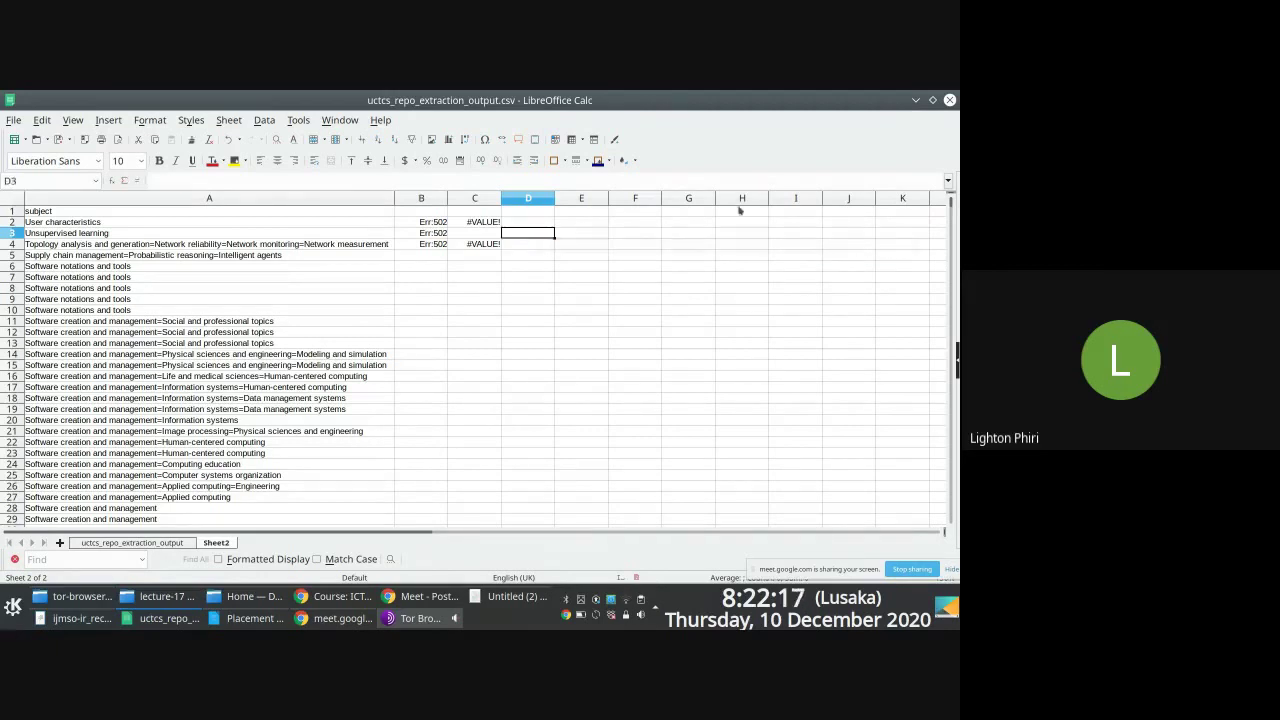
# Step: Clear the erroring SEARCH and FIND results from columns B to D
pyautogui.moveTo(436, 198); pyautogui.dragTo(507, 198)
pyautogui.press('Delete')
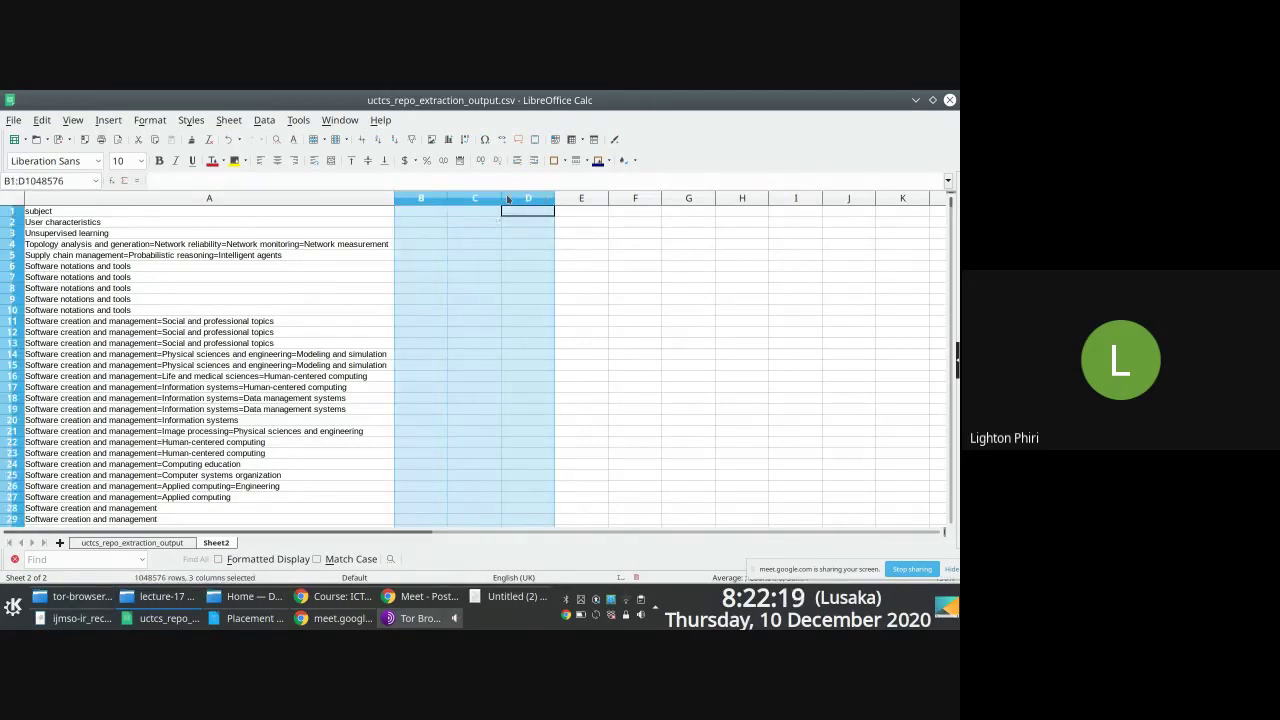
pyautogui.press('Left')
pyautogui.press('Left')
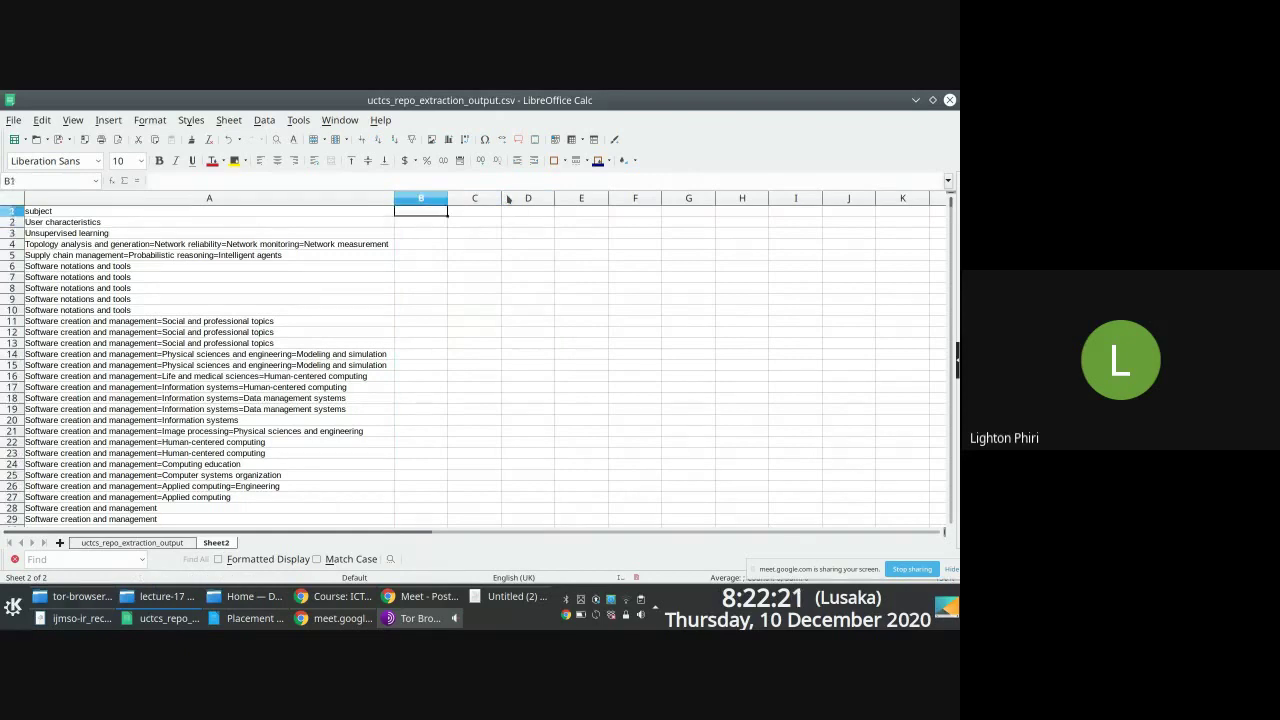
# Step: Begin a COUNTIF in B2 over the subject range A2:A926
pyautogui.press('Down')
pyautogui.write('=countif(')
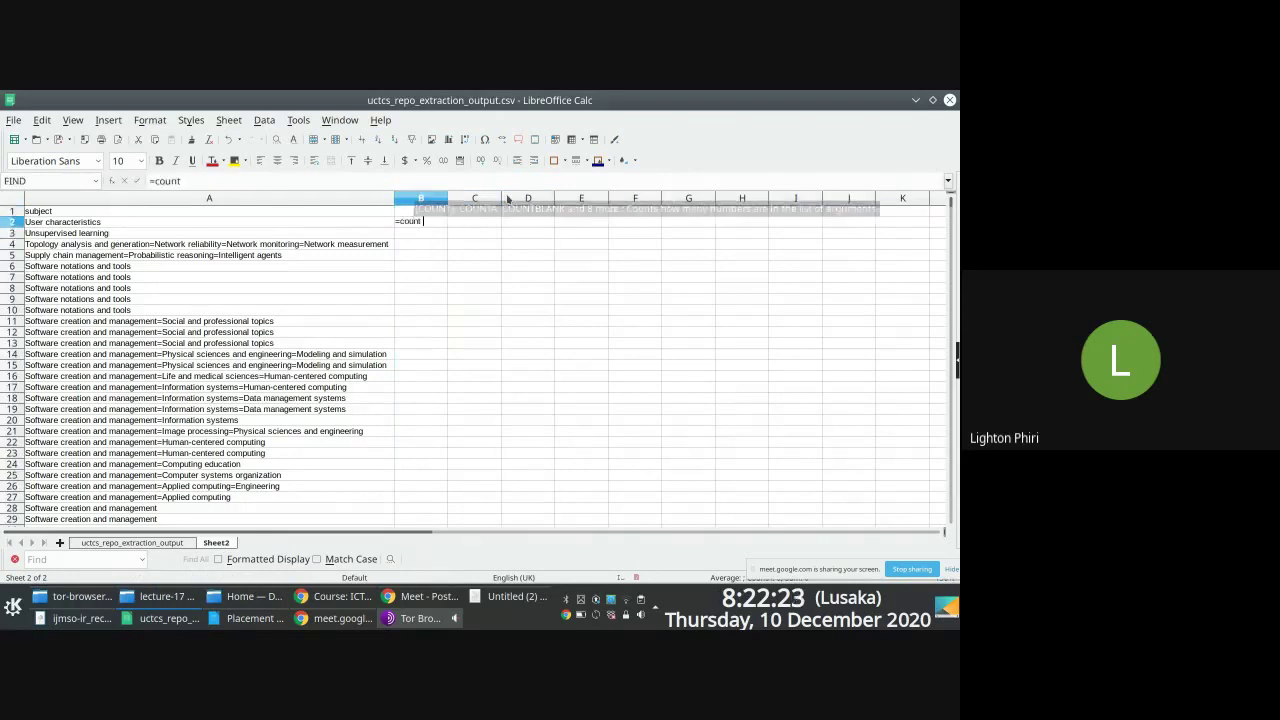
pyautogui.click(93, 221)
pyautogui.hotkey('ctrl', 'shift', 'Down')
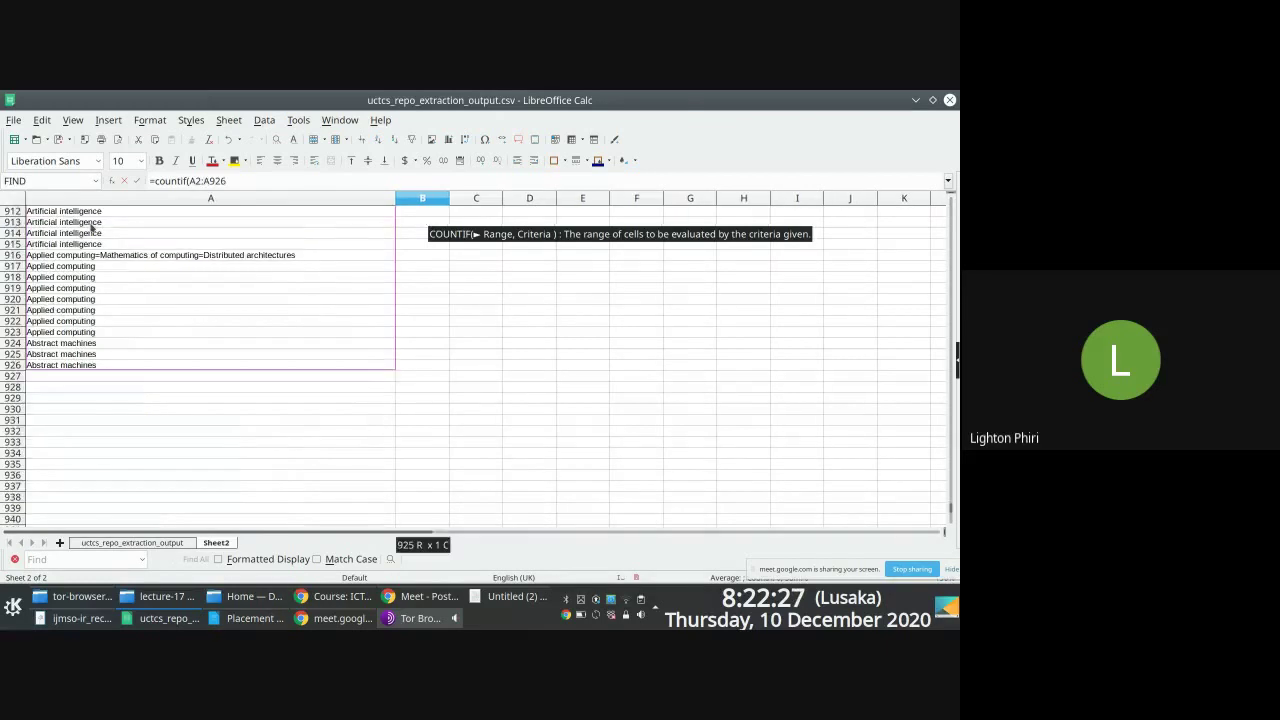
pyautogui.write(', "')
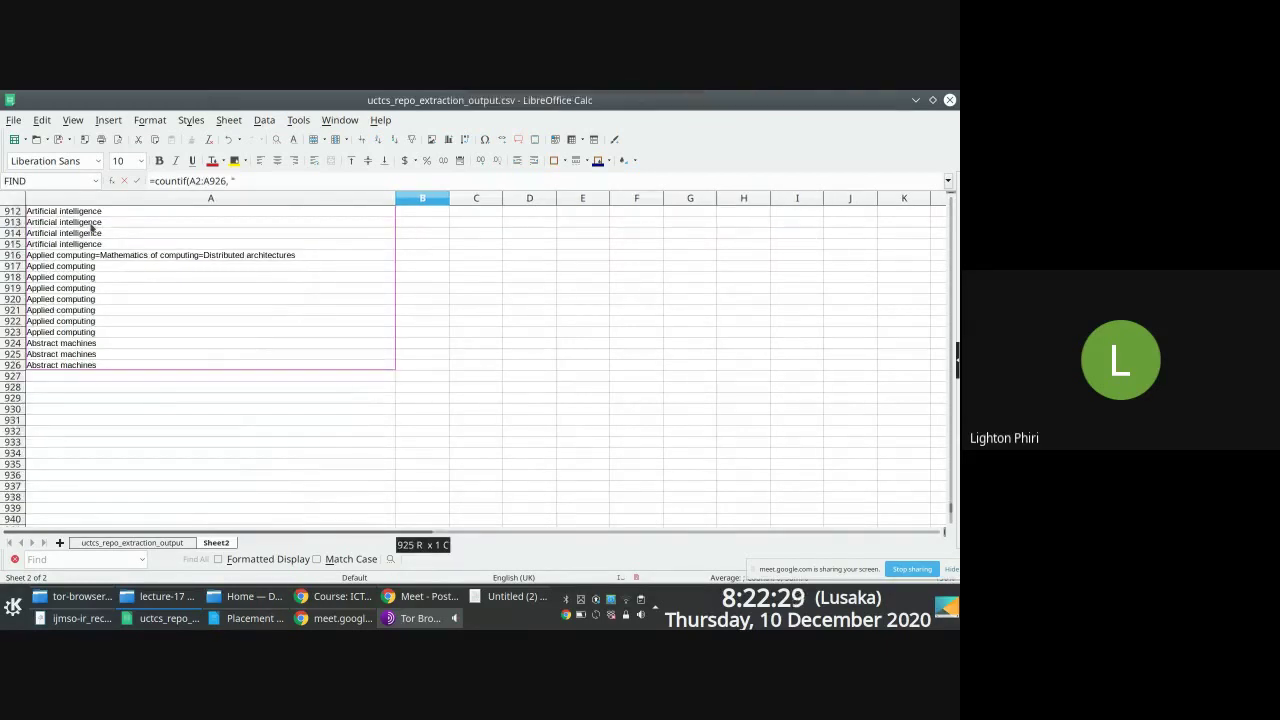
pyautogui.press('Escape')
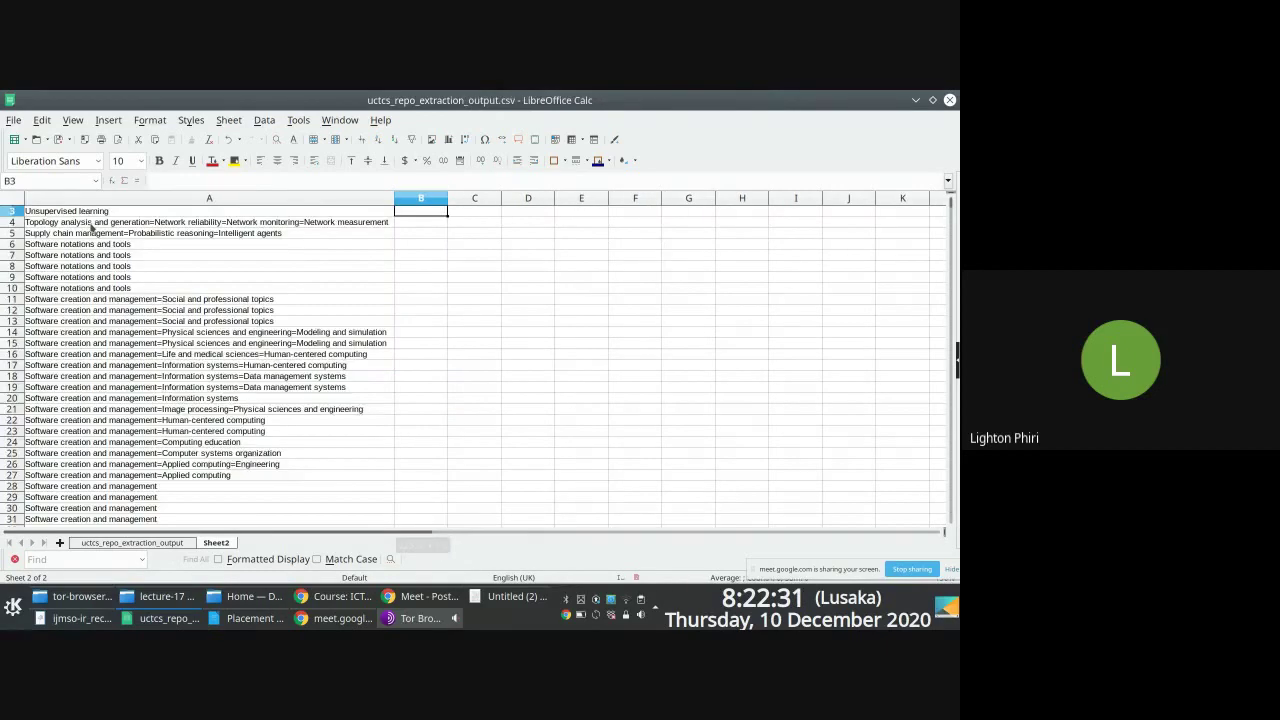
pyautogui.press('Up')
pyautogui.scroll(1, 160, 215)
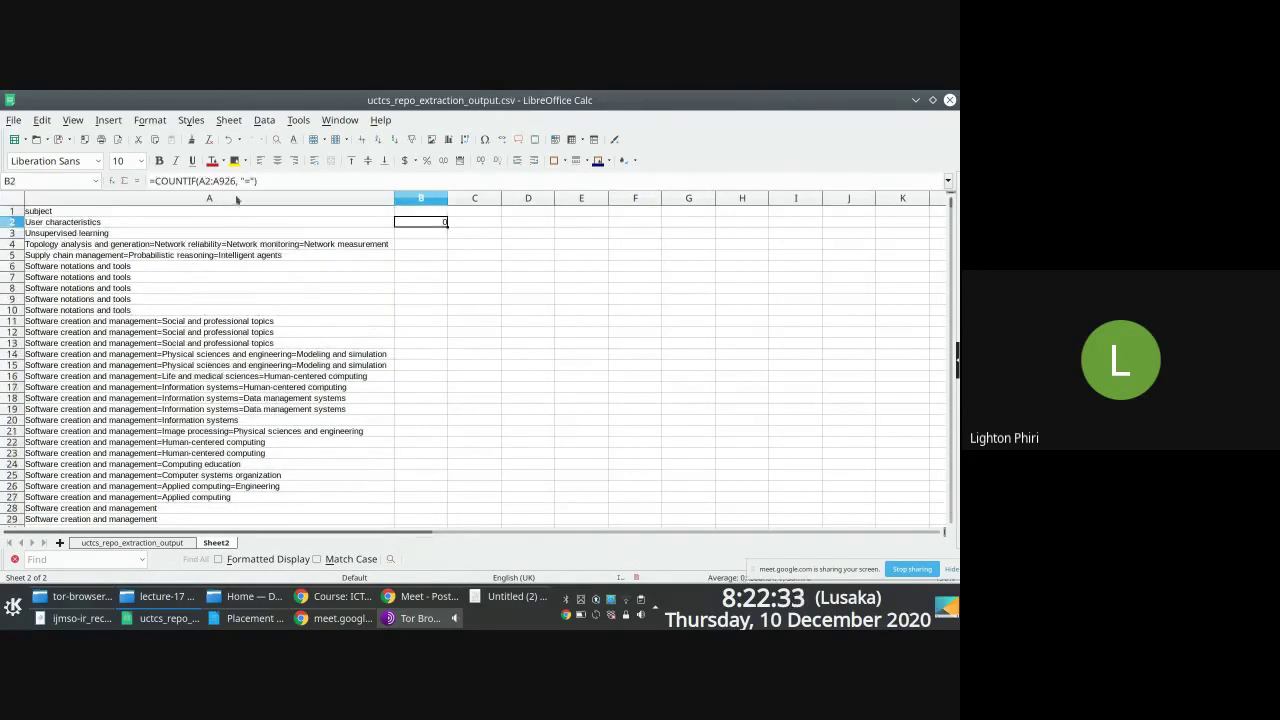
# Step: Fix the B2 criteria to "*=*" so the COUNTIF returns 305
pyautogui.click(243, 180)
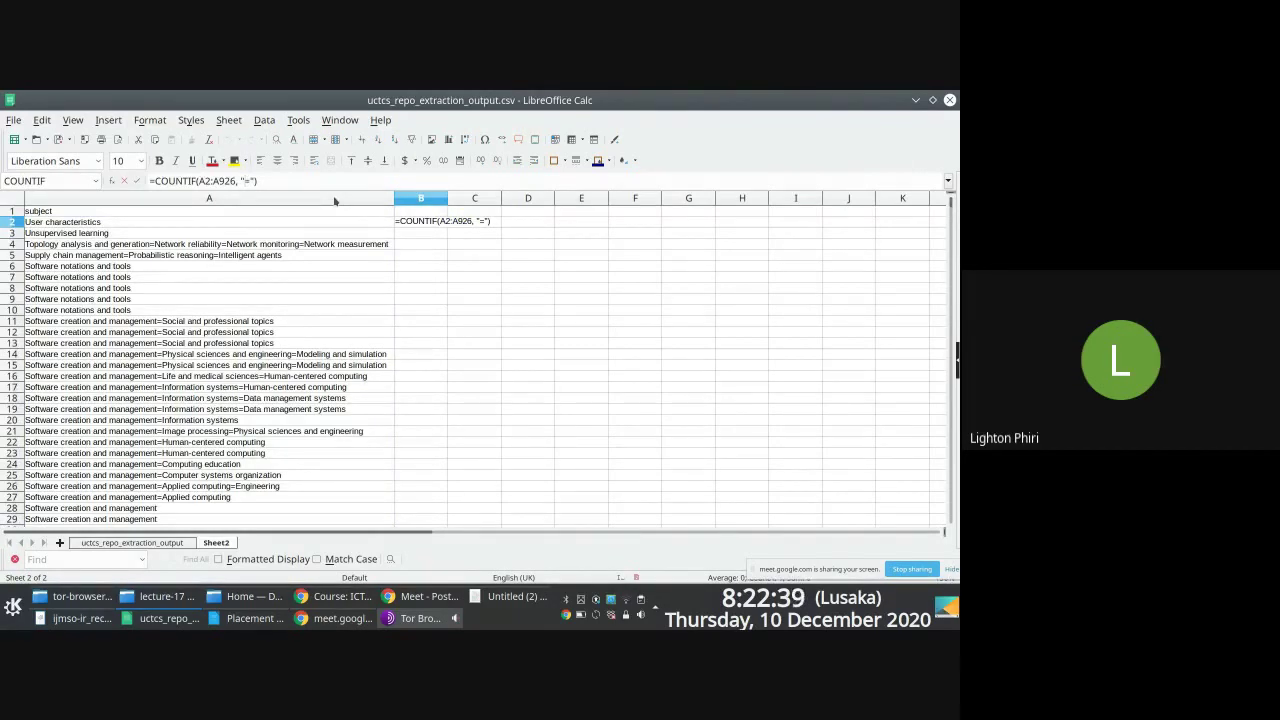
pyautogui.write('\\')
pyautogui.write('*=')
pyautogui.write('\\')
pyautogui.write('*')
pyautogui.press('Return')
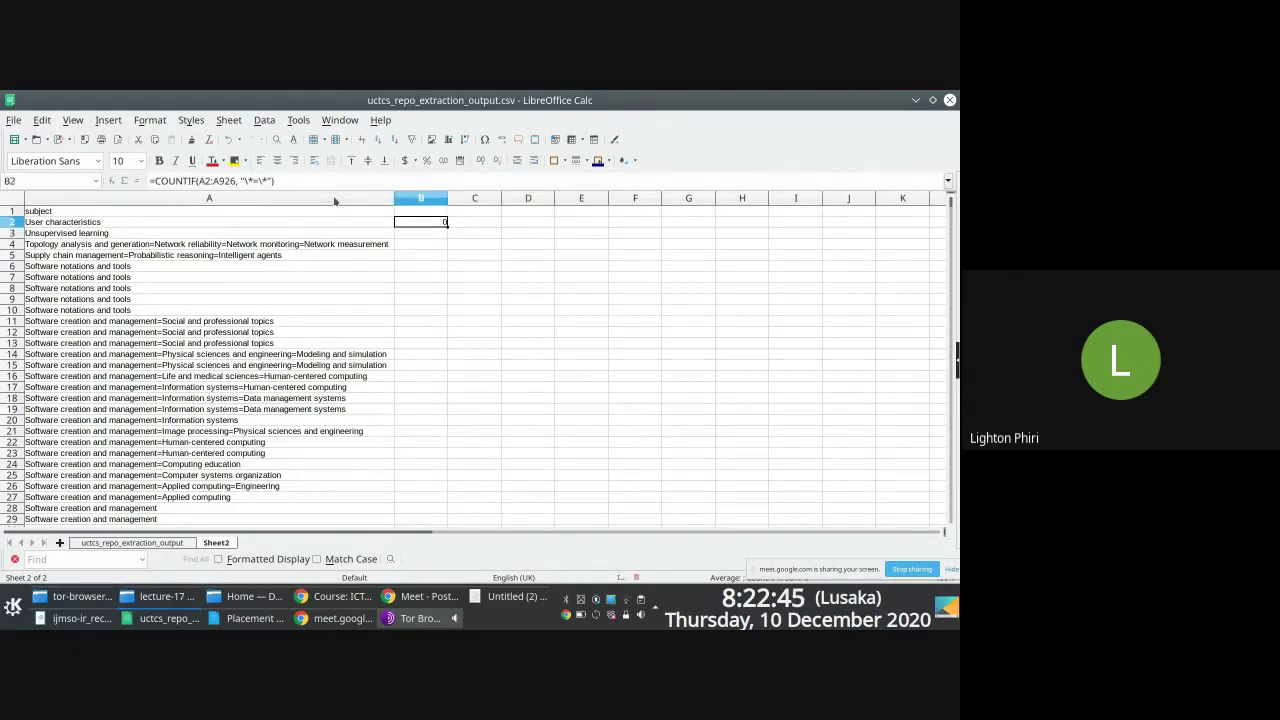
pyautogui.click(247, 181)
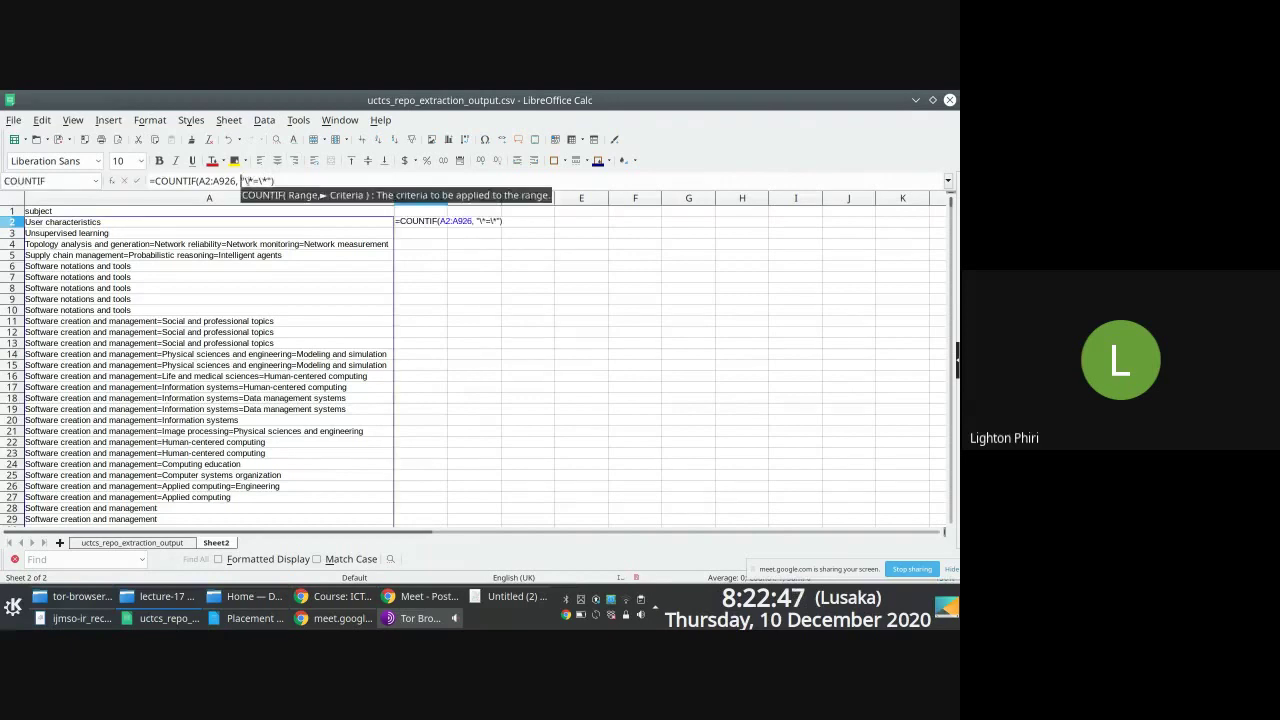
pyautogui.press('BackSpace')
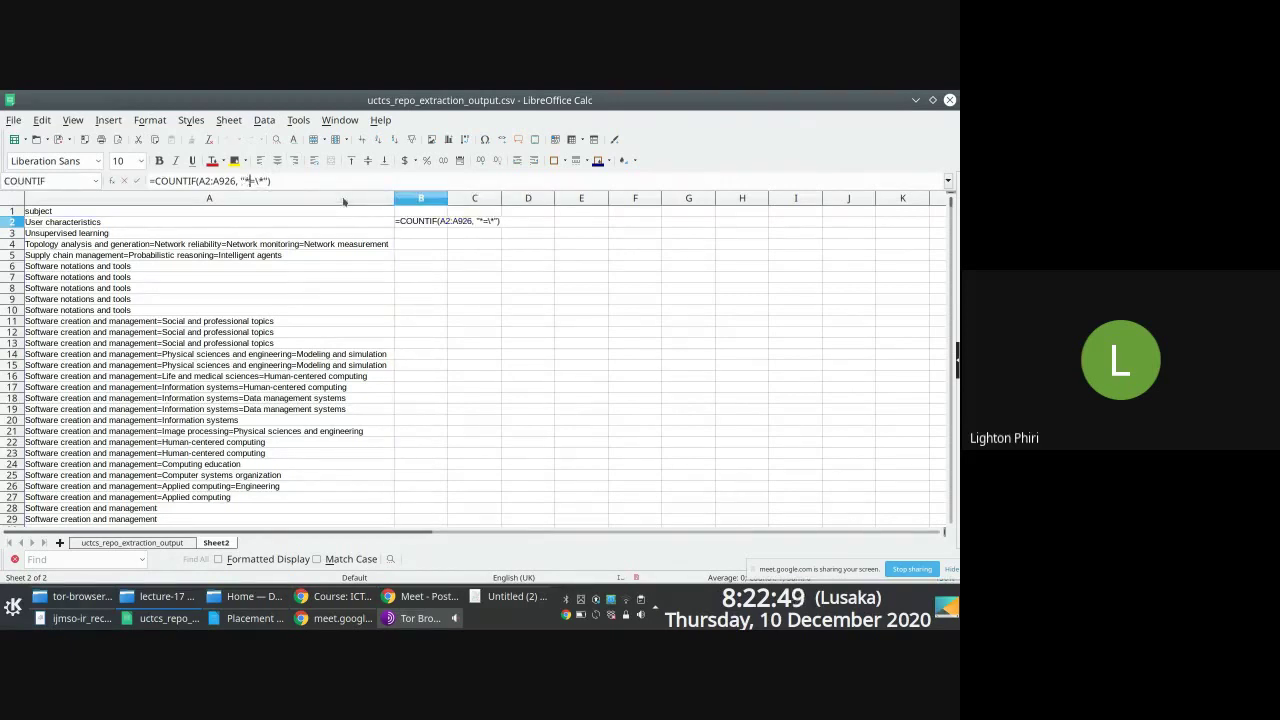
pyautogui.write('\\')
pyautogui.press('Return')
pyautogui.press('Up')
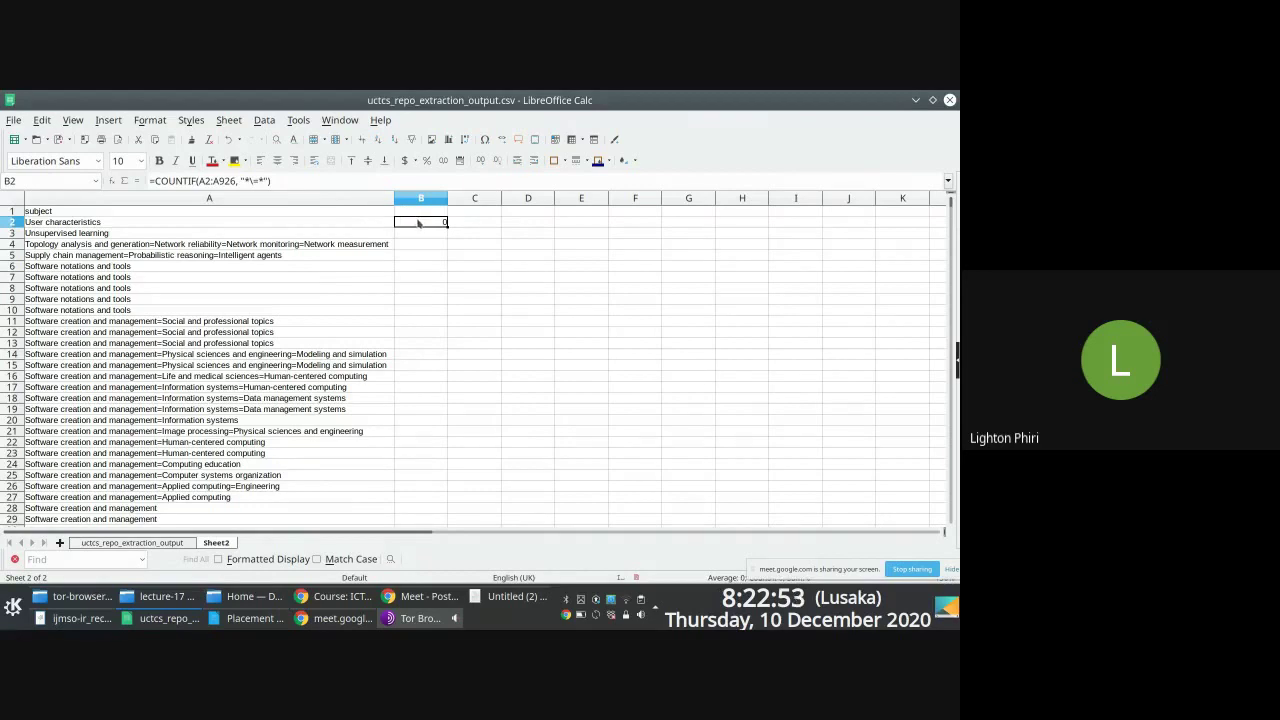
pyautogui.click(257, 181)
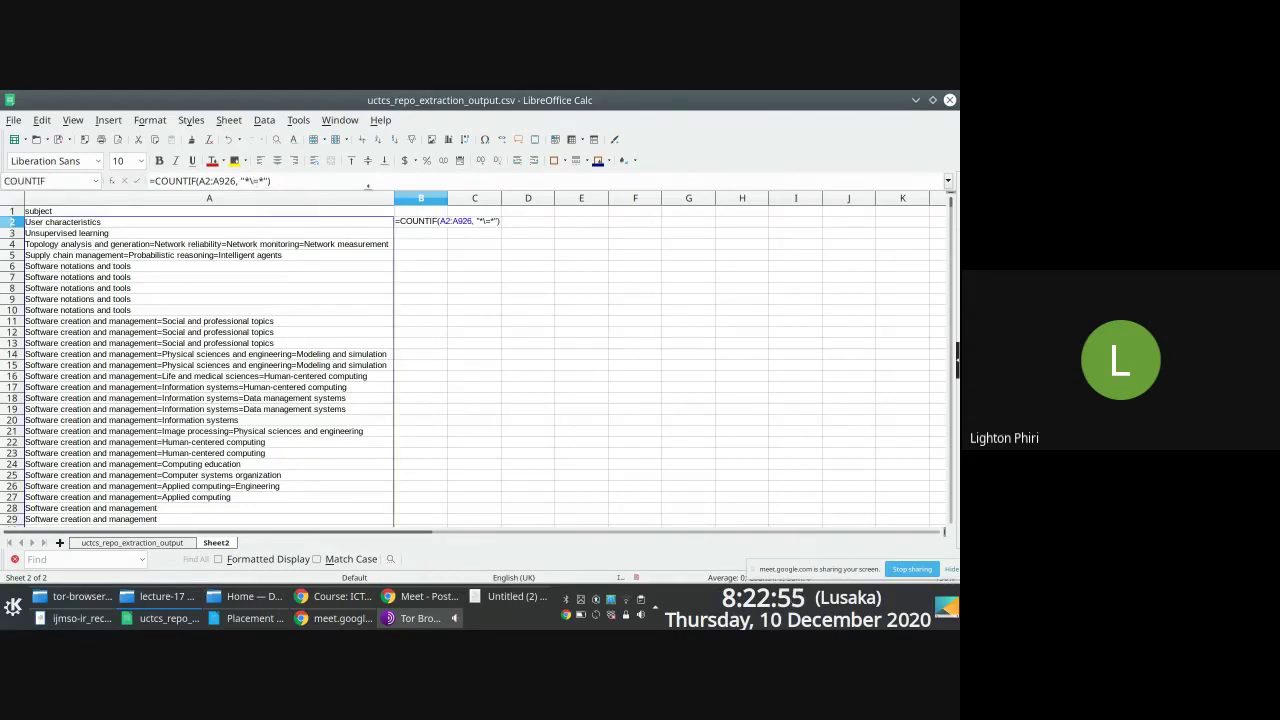
pyautogui.press('Return')
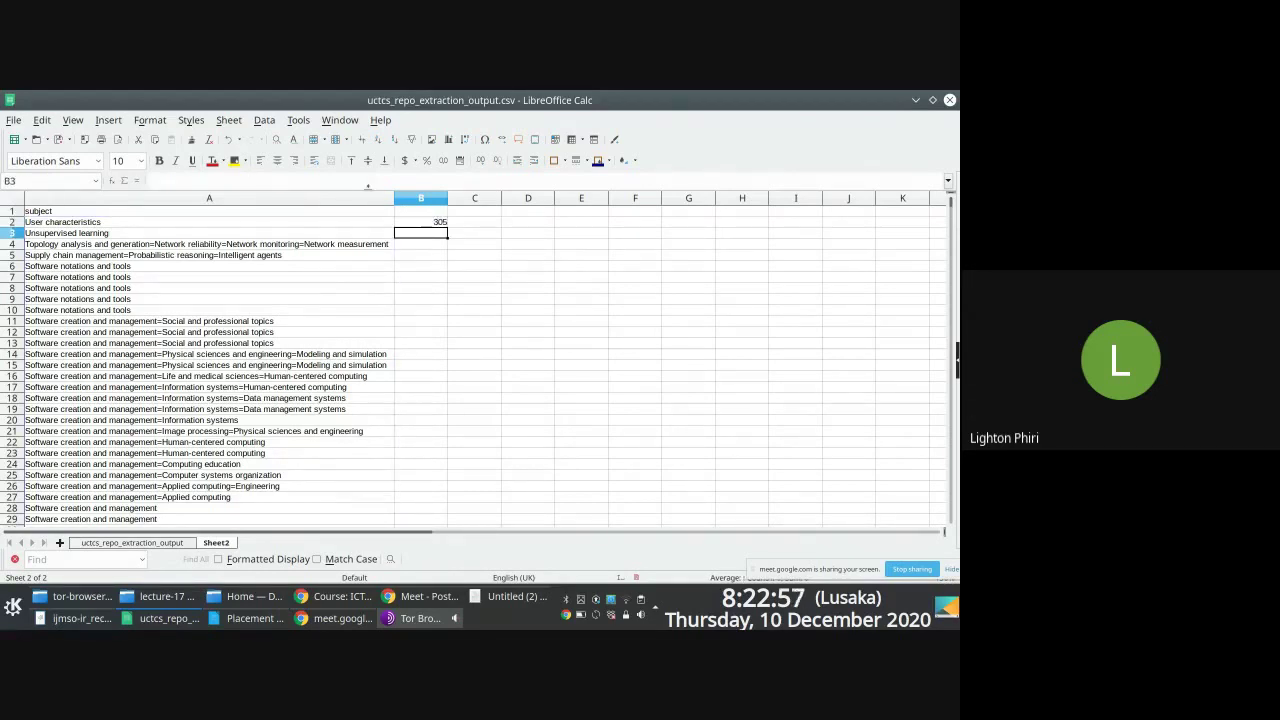
pyautogui.click(418, 223)
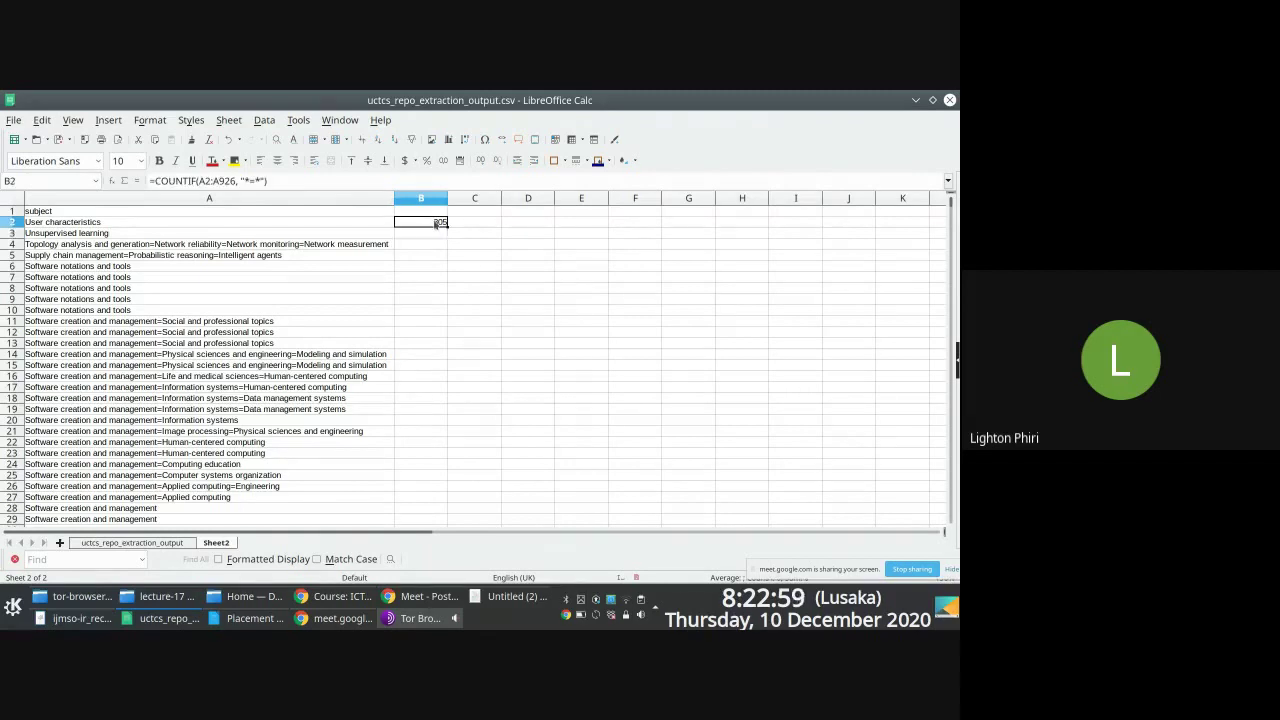
# Step: Check the extent of the subject column in A against the count in B2
pyautogui.click(281, 234)
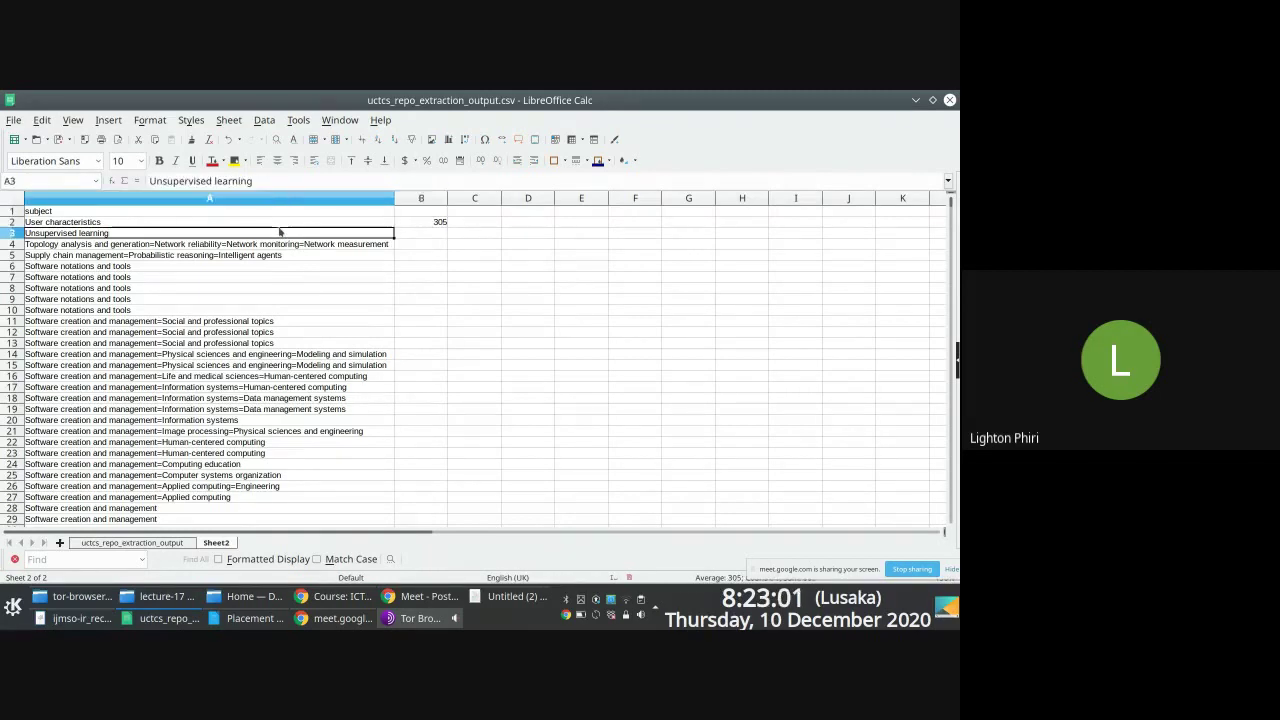
pyautogui.press('Up')
pyautogui.hotkey('ctrl', 'Down')
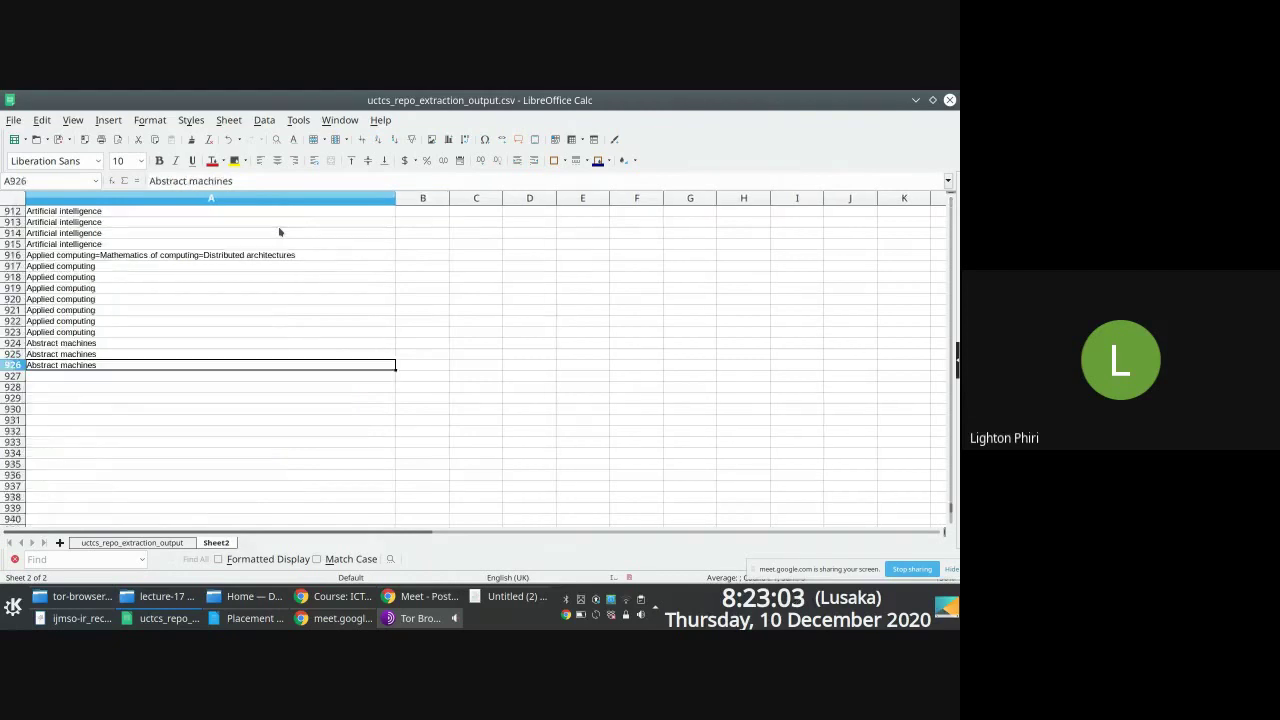
pyautogui.press('Up')
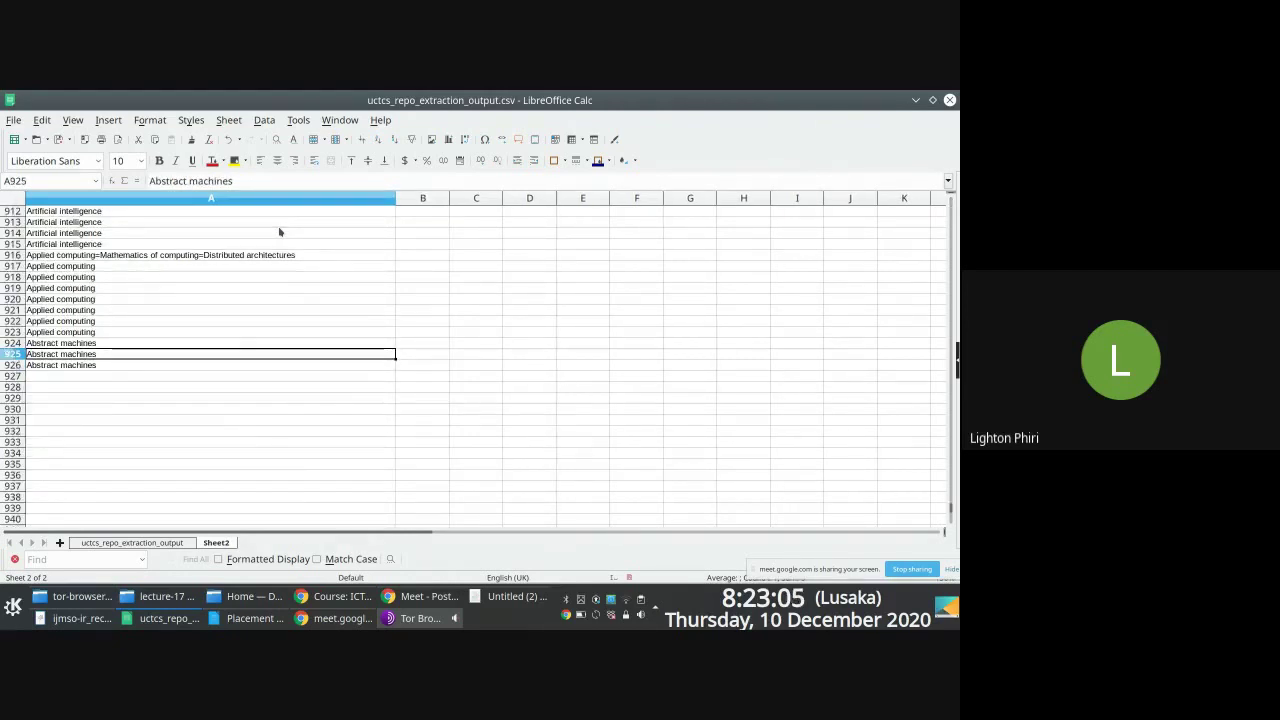
pyautogui.hotkey('ctrl', 'shift', 'Up')
pyautogui.click(432, 223)
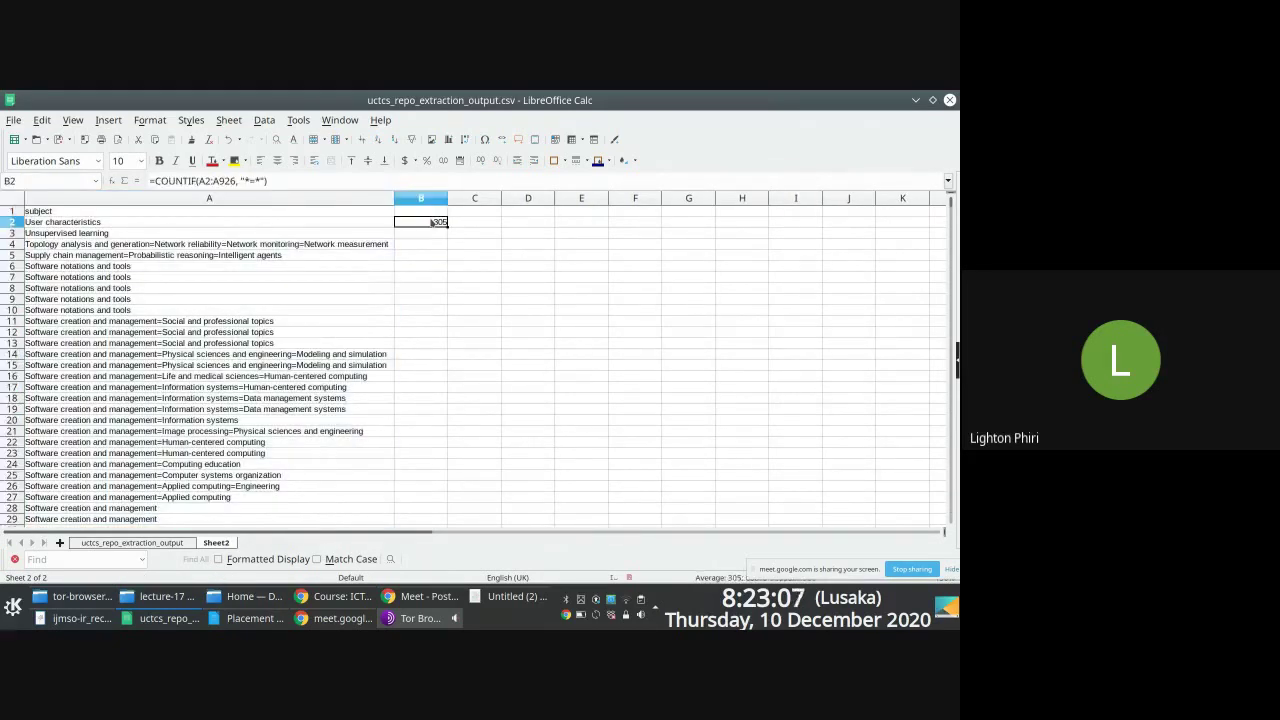
pyautogui.keyDown('ctrl'); pyautogui.scroll(1, 467, 266); pyautogui.keyUp('ctrl')
pyautogui.keyDown('ctrl'); pyautogui.scroll(1, 467, 266); pyautogui.keyUp('ctrl')
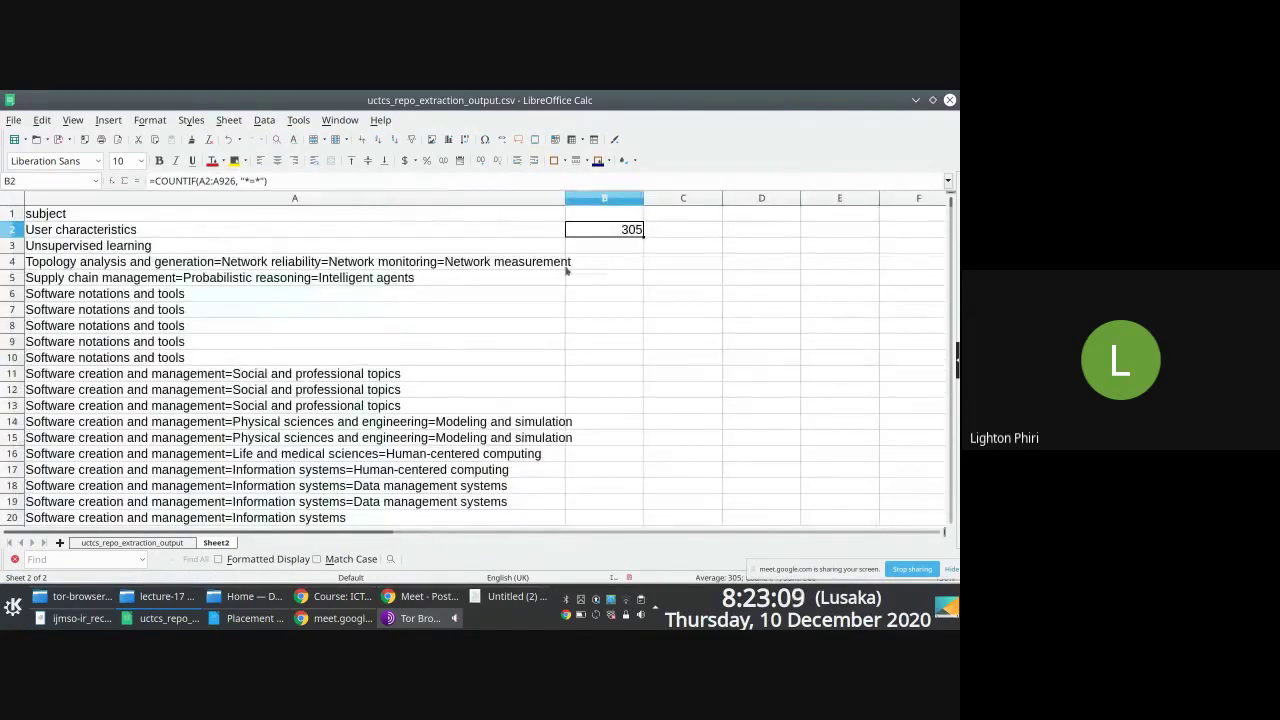
# Step: Inspect subjects in A4, A5, A8 and A10, and dismiss the Meet presenting notification
pyautogui.click(283, 266)
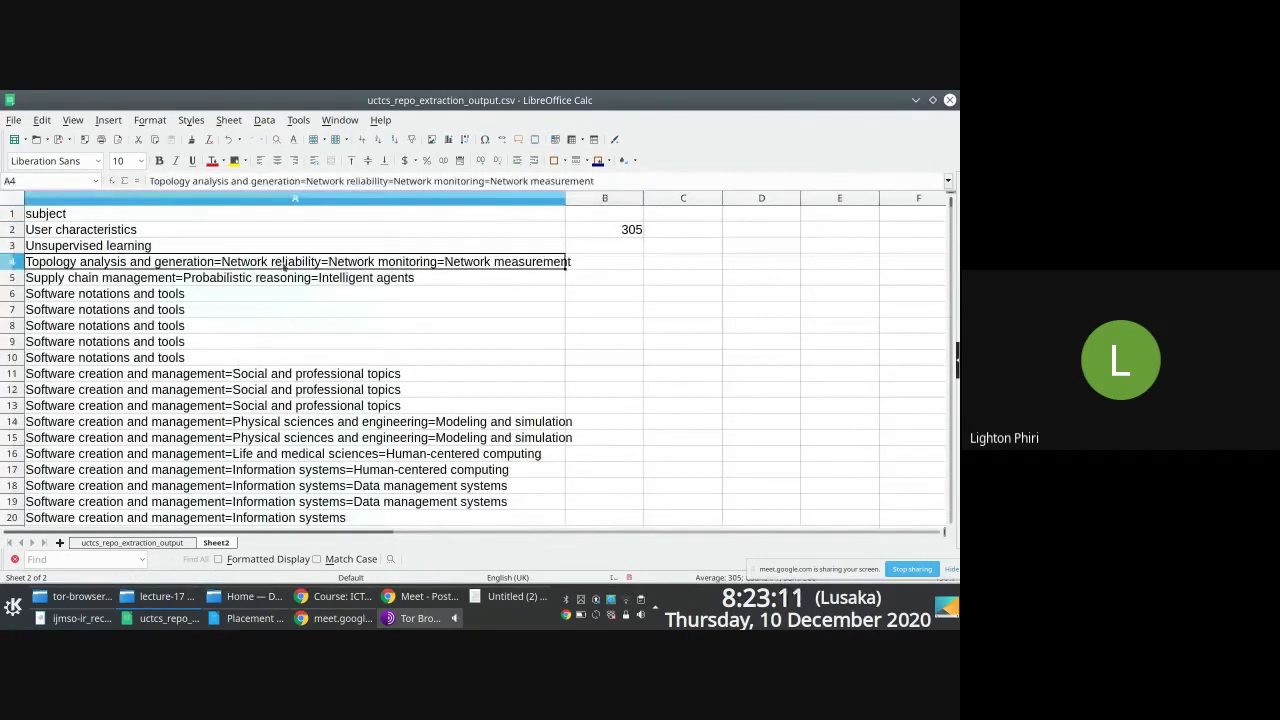
pyautogui.click(290, 278)
pyautogui.click(200, 326)
pyautogui.click(221, 358)
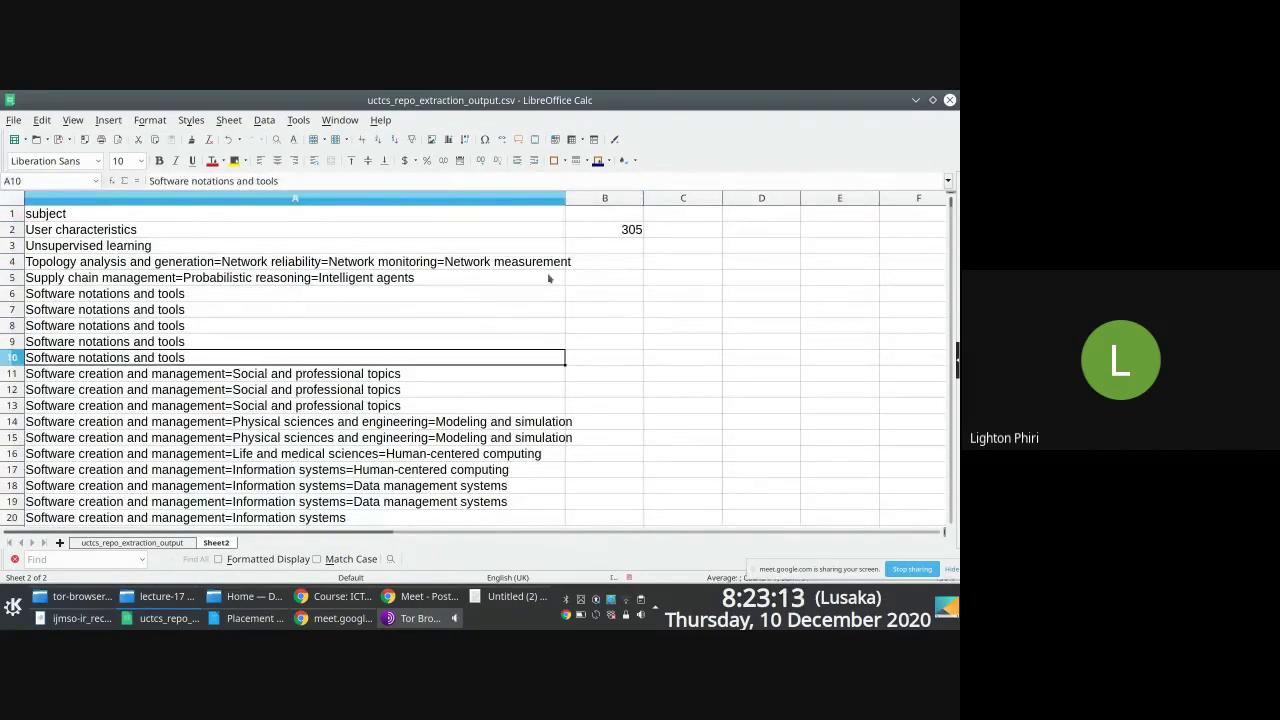
pyautogui.scroll(-4, 777, 320)
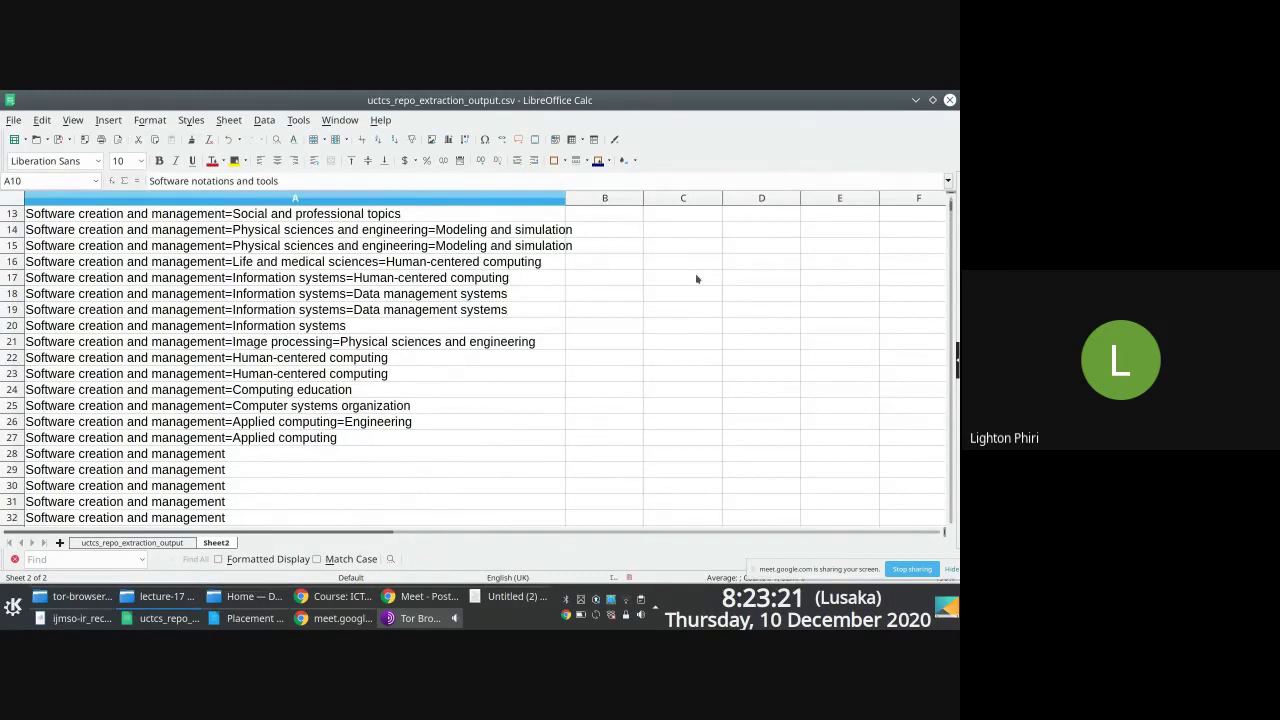
pyautogui.click(425, 596)
pyautogui.hotkey('alt', 'Tab')
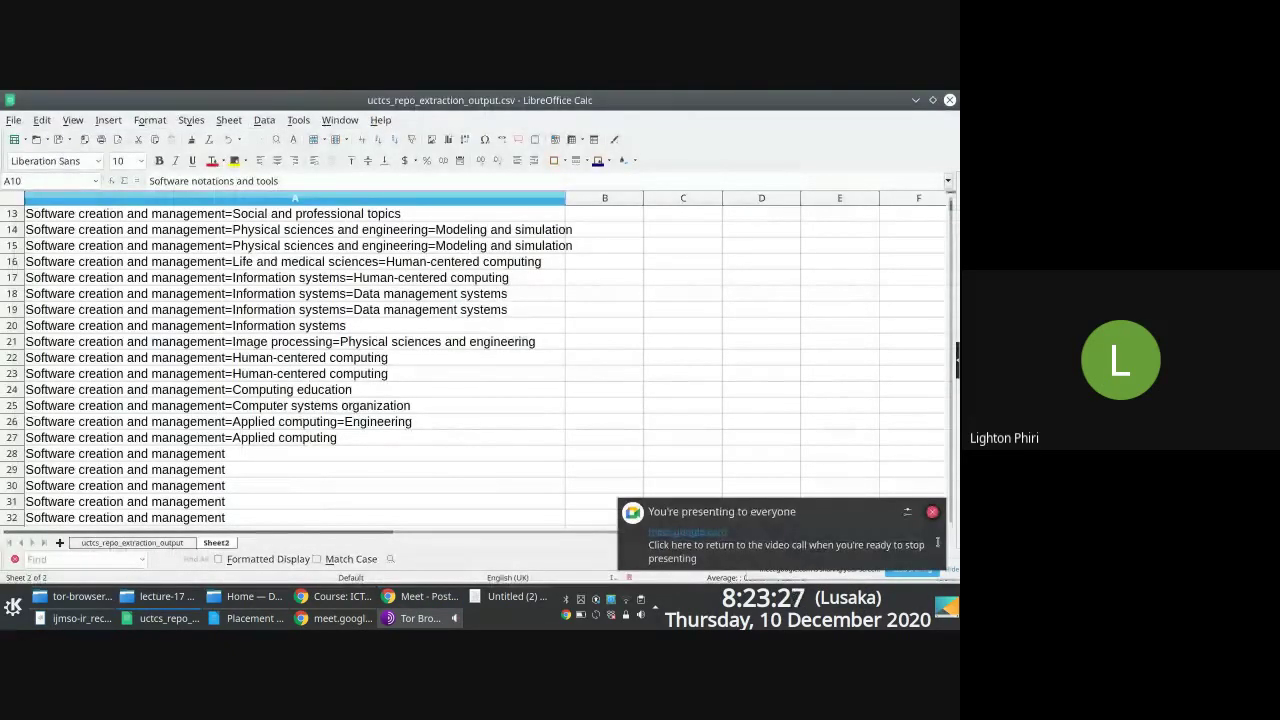
pyautogui.click(932, 512)
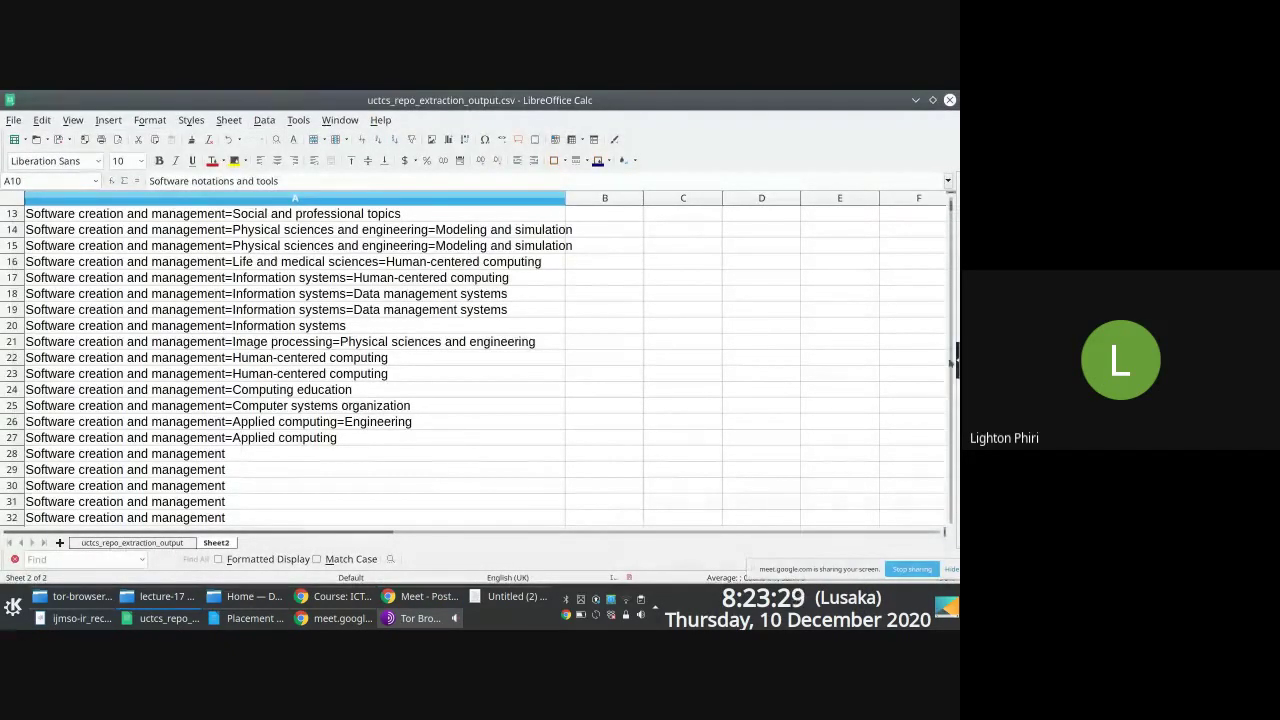
pyautogui.scroll(4, 950, 205)
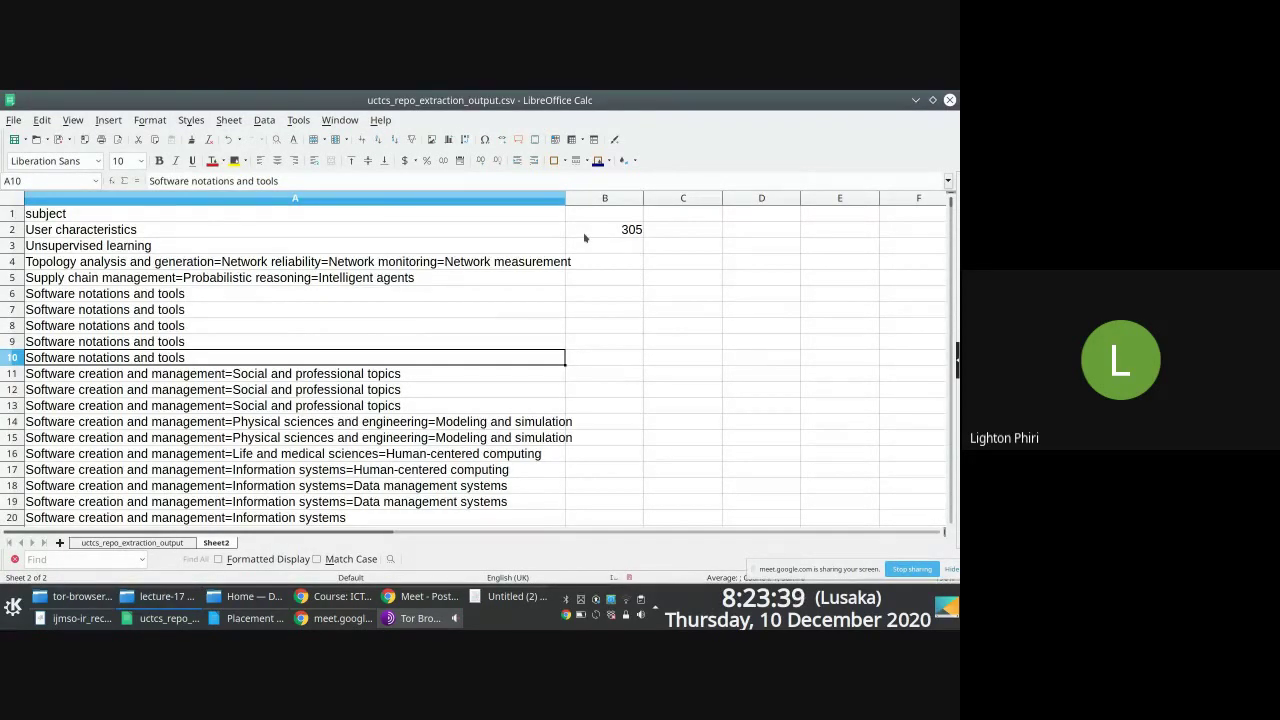
# Step: Bring down the Yakuake terminal and clear its prompt and screen
pyautogui.click(333, 596)
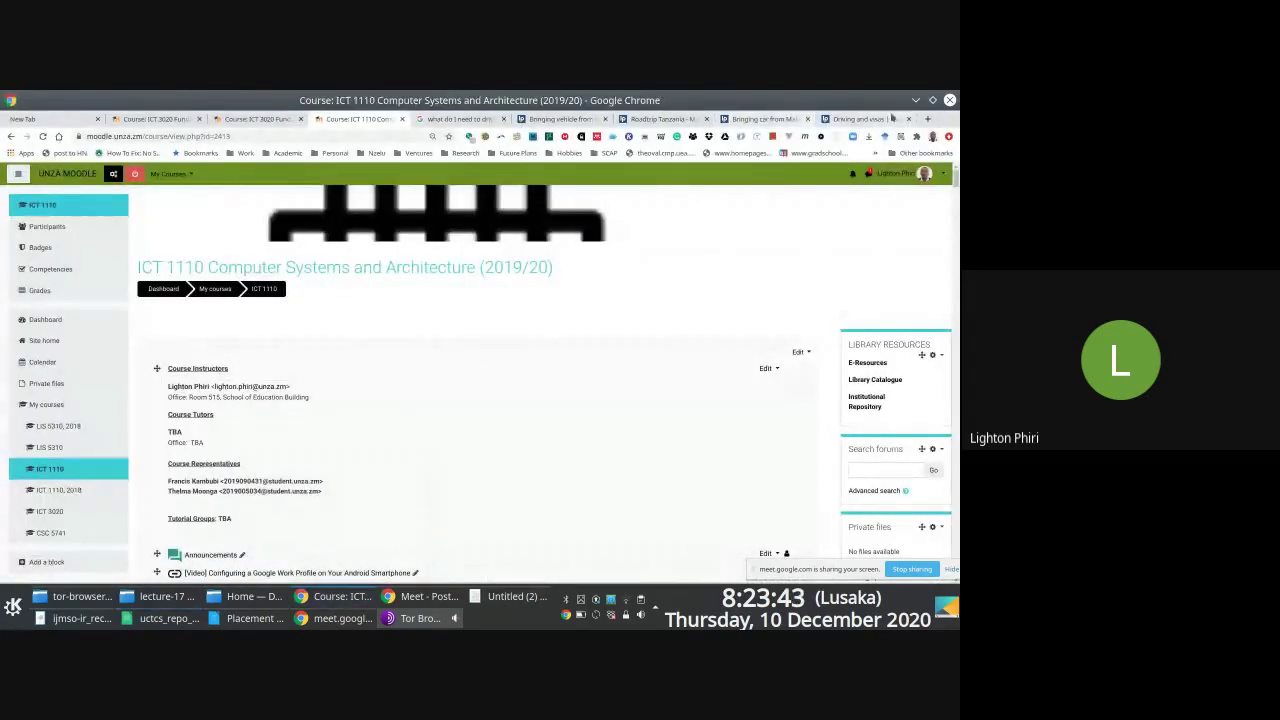
pyautogui.press('F12')
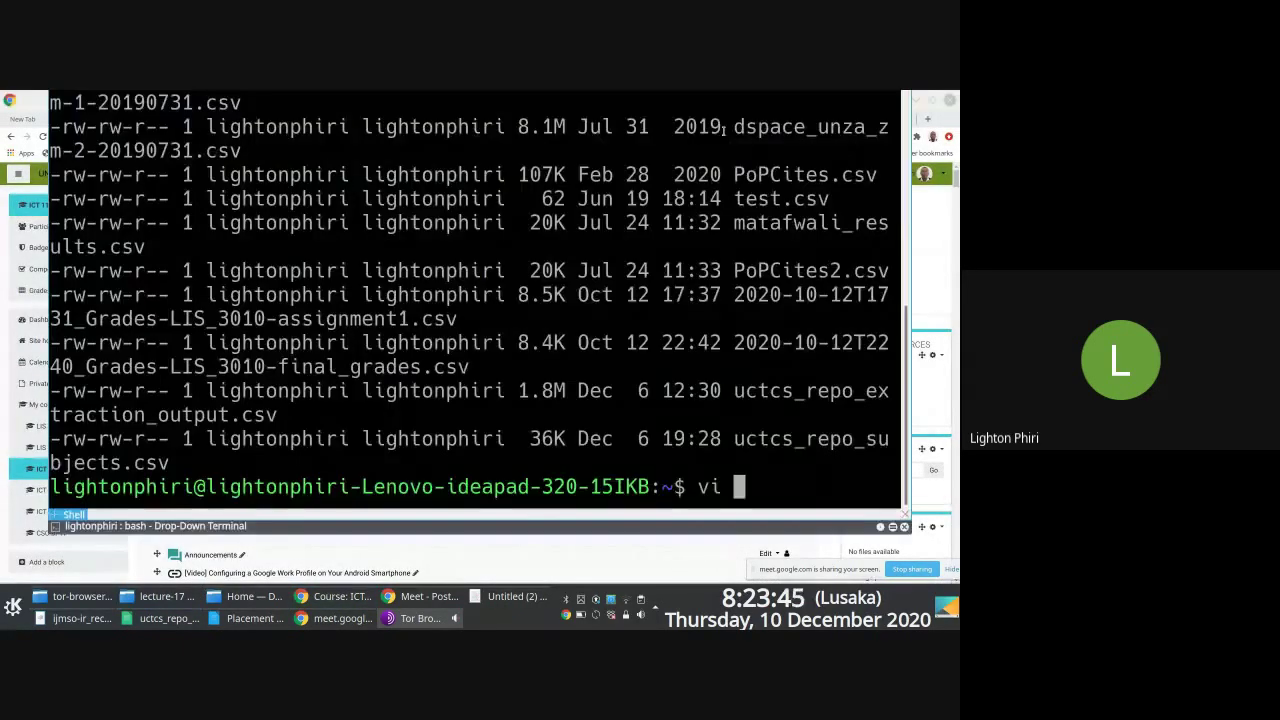
pyautogui.press('BackSpace')
pyautogui.press('BackSpace')
pyautogui.press('BackSpace')
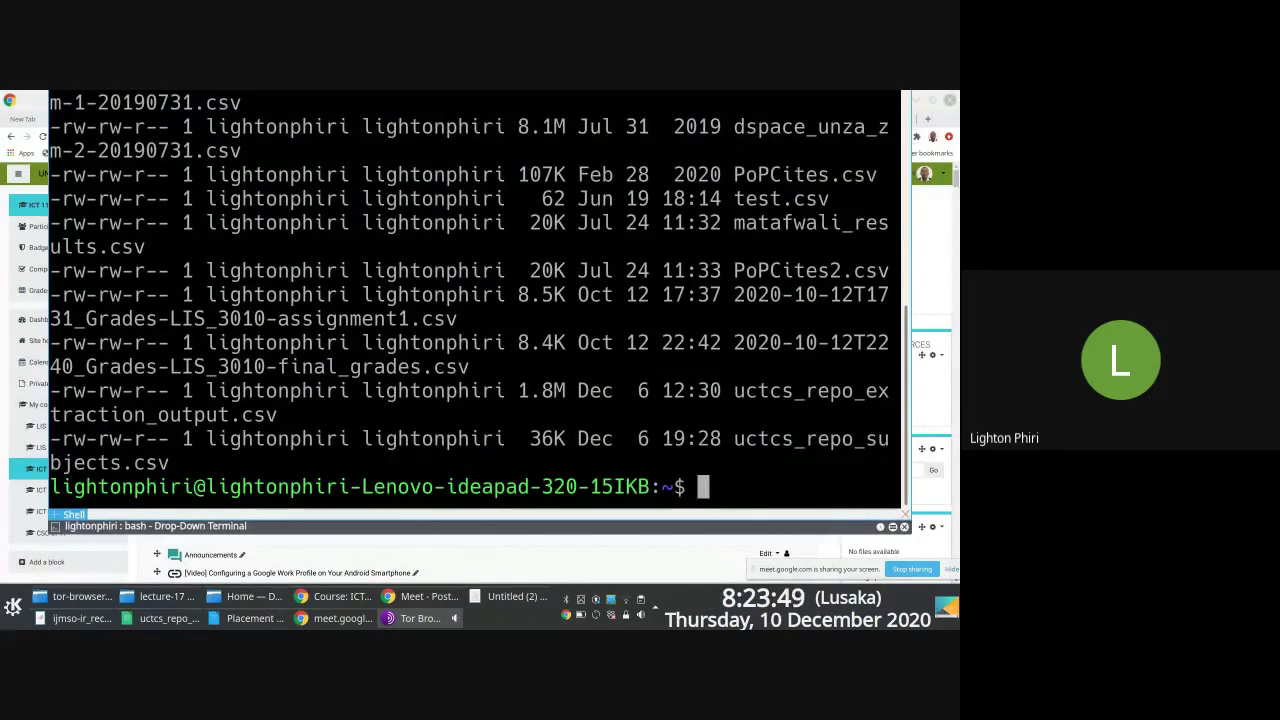
pyautogui.write('clear')
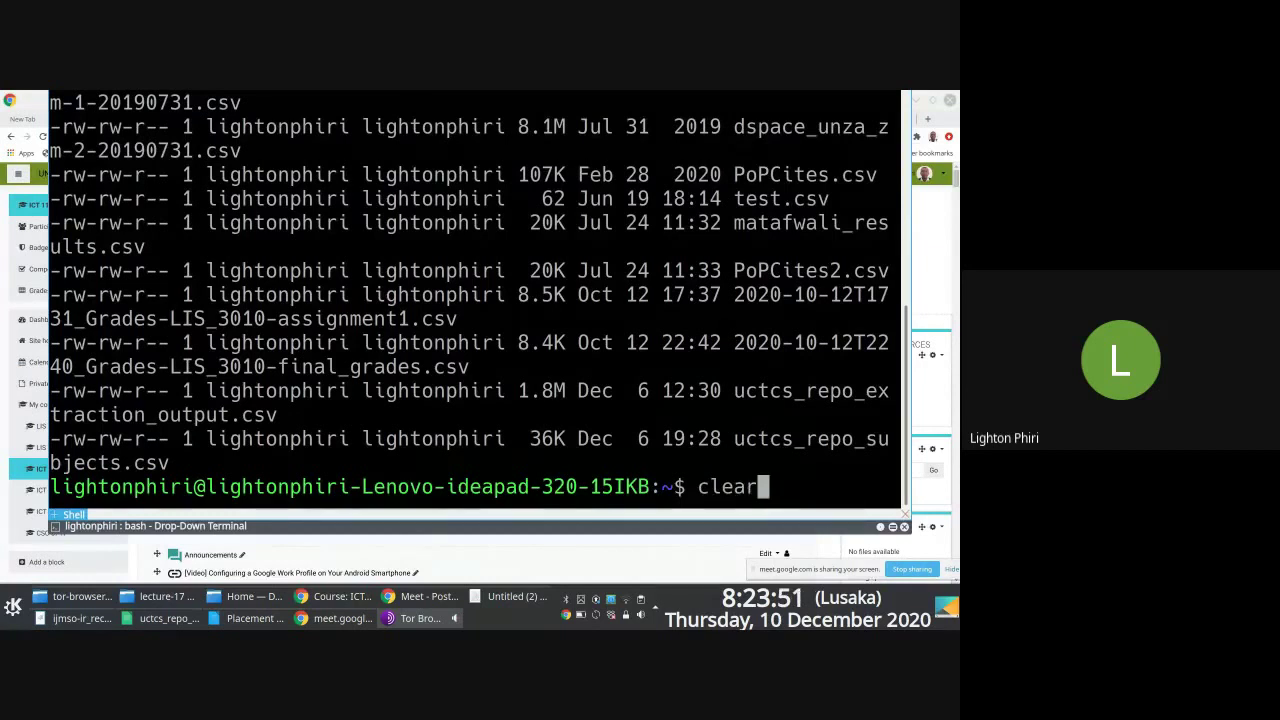
pyautogui.press('BackSpace')
pyautogui.press('BackSpace')
pyautogui.press('BackSpace')
pyautogui.press('BackSpace')
pyautogui.press('BackSpace')
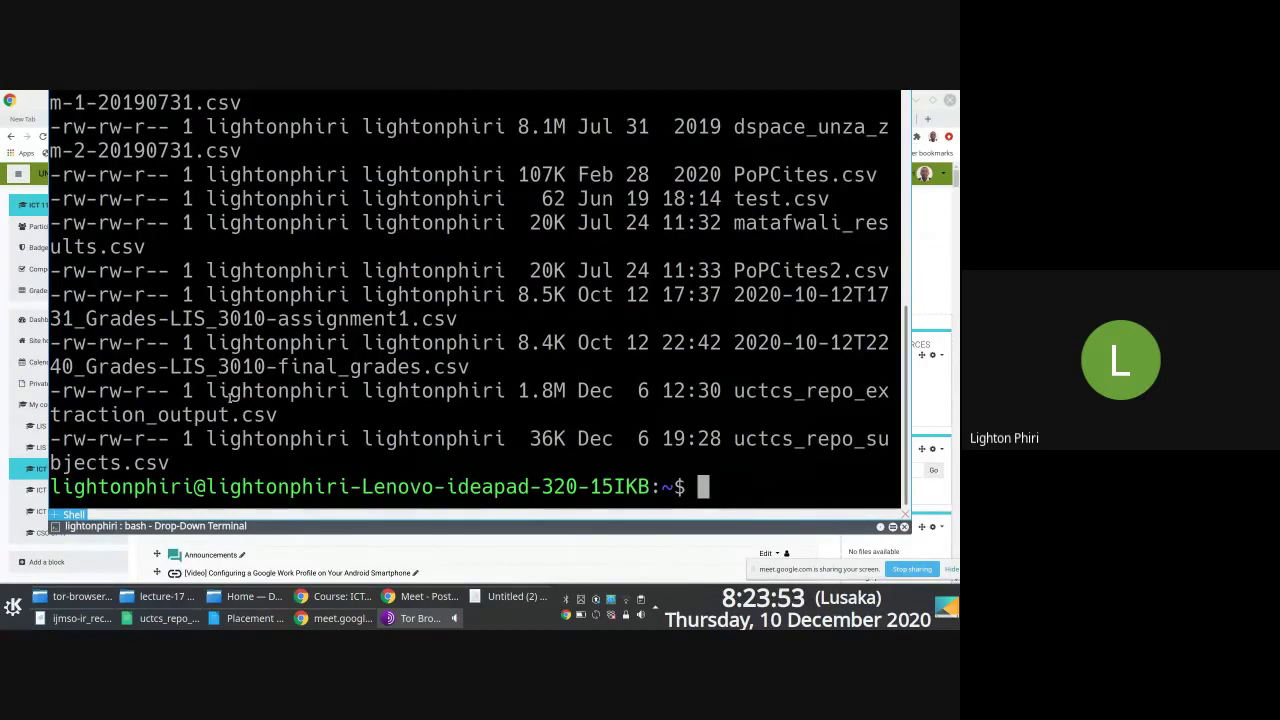
pyautogui.doubleClick(160, 414)
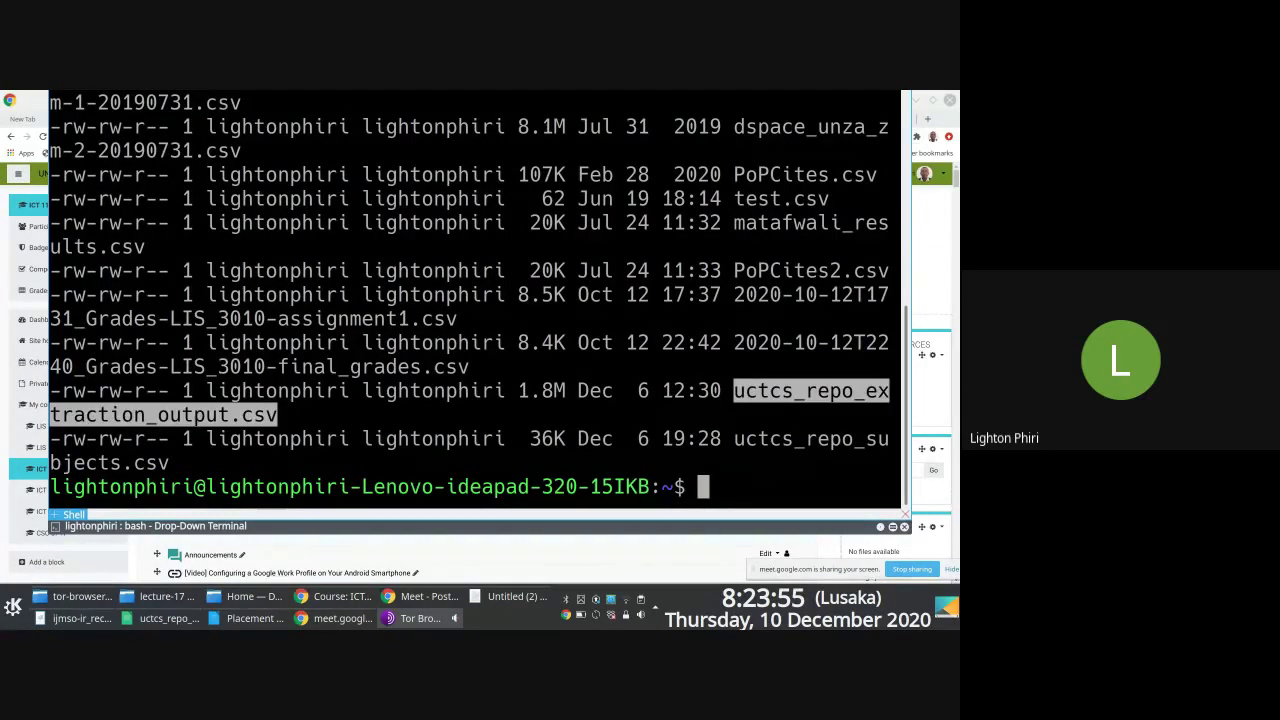
pyautogui.hotkey('ctrl', 'l')
# Step: Change into ~/Projects/academic/2020
pyautogui.write('mkdir')
pyautogui.press('BackSpace')
pyautogui.press('BackSpace')
pyautogui.press('BackSpace')
pyautogui.press('BackSpace')
pyautogui.press('BackSpace')
pyautogui.press('BackSpace')
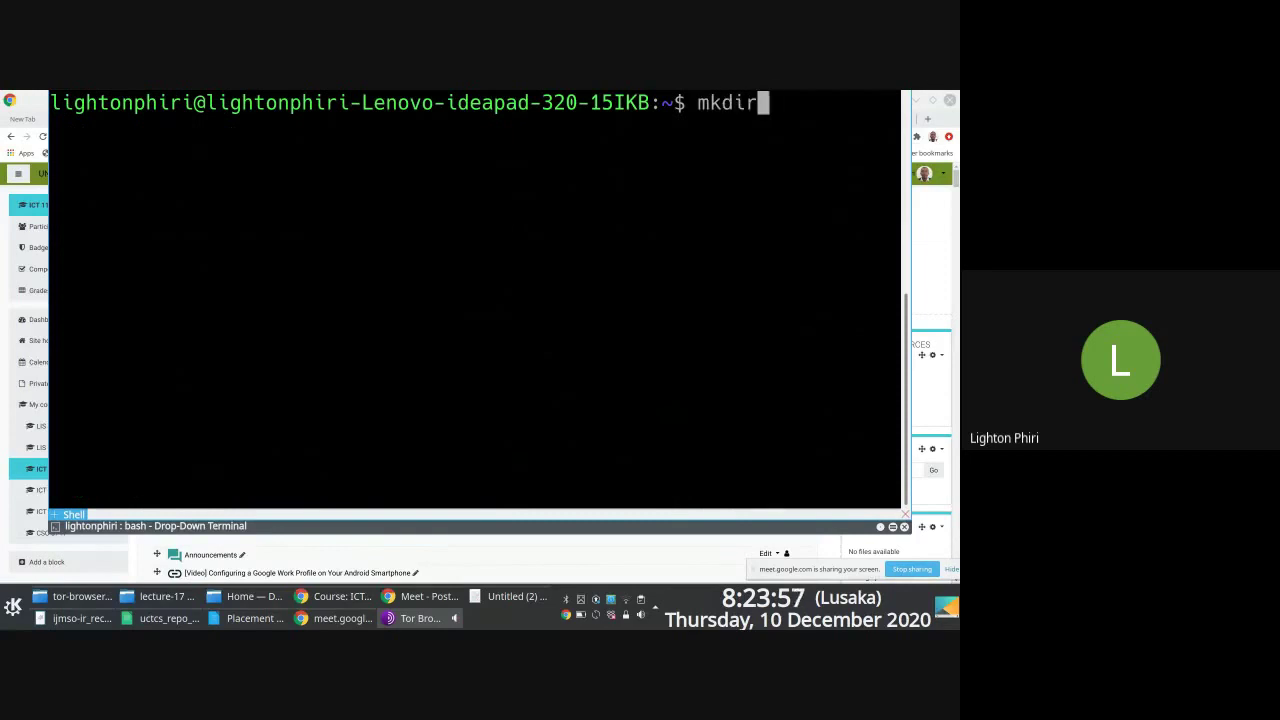
pyautogui.write('cd Pro')
pyautogui.press('Tab')
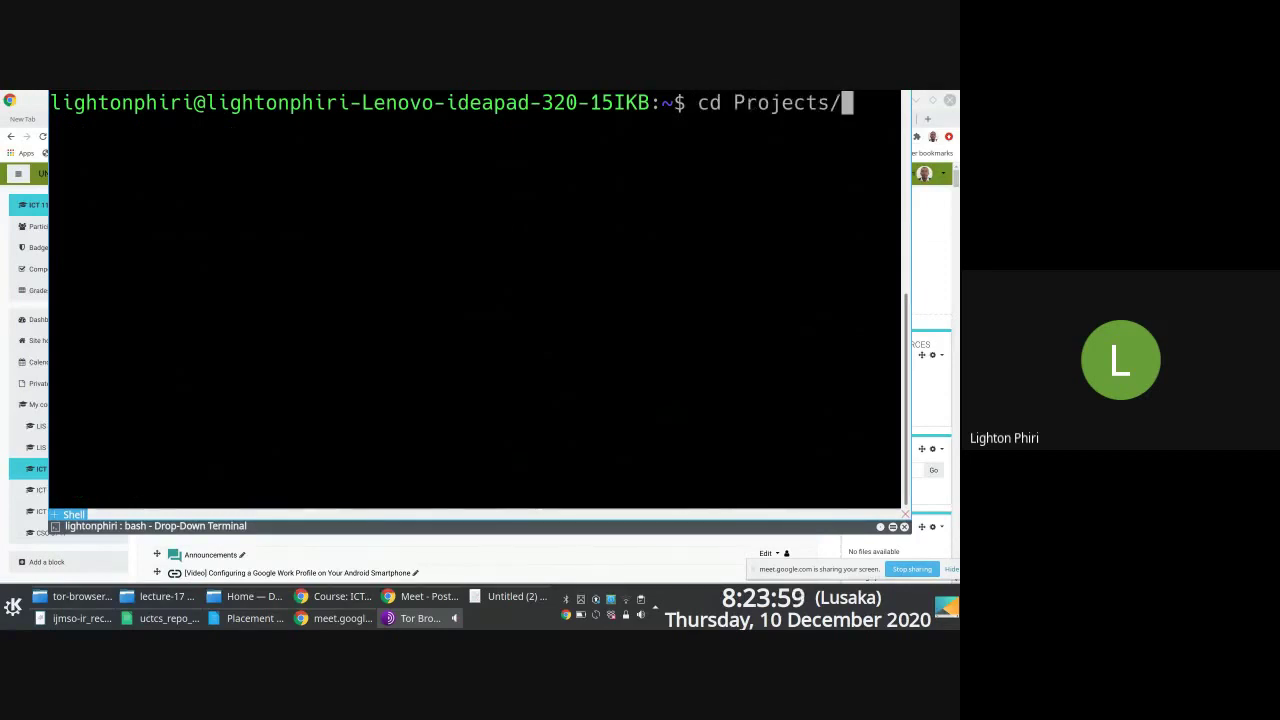
pyautogui.write('acad')
pyautogui.press('Tab')
pyautogui.write('20')
pyautogui.press('Tab')
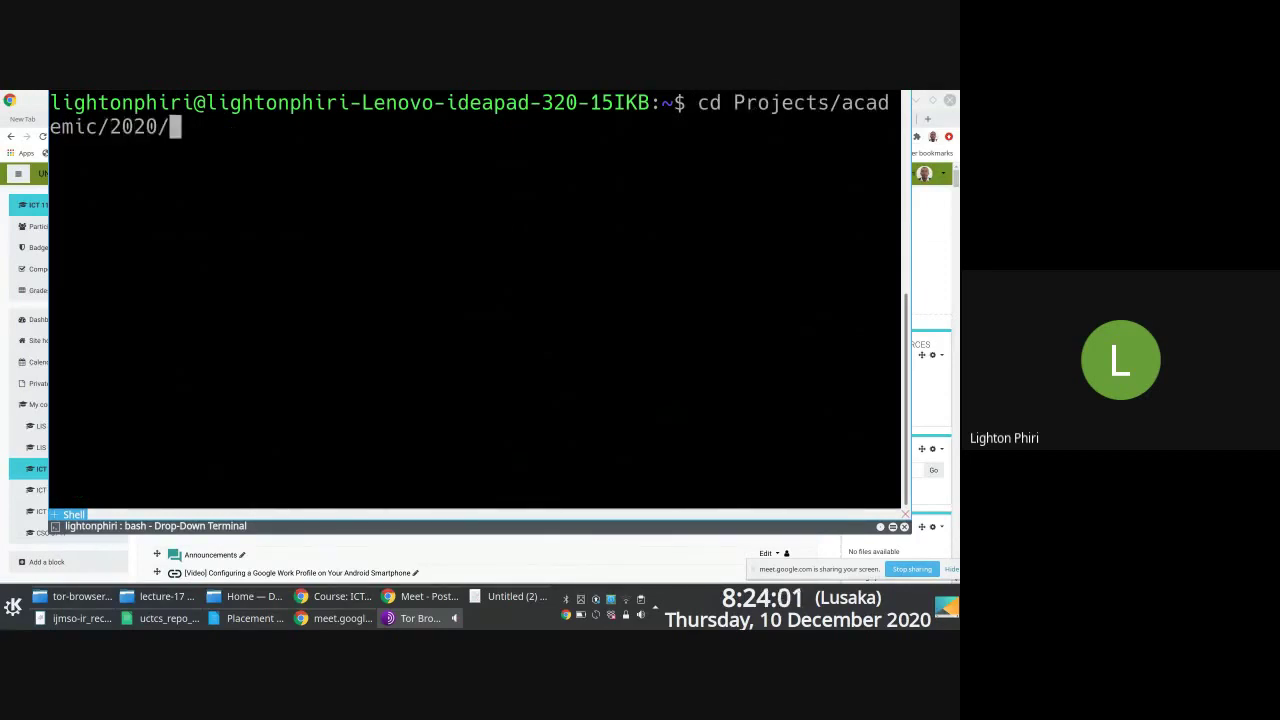
pyautogui.press('Tab')
pyautogui.press('Tab')
pyautogui.press('Return')
# Step: Create the new MSc project folder with mkdir
pyautogui.write('mkdir mkscim')
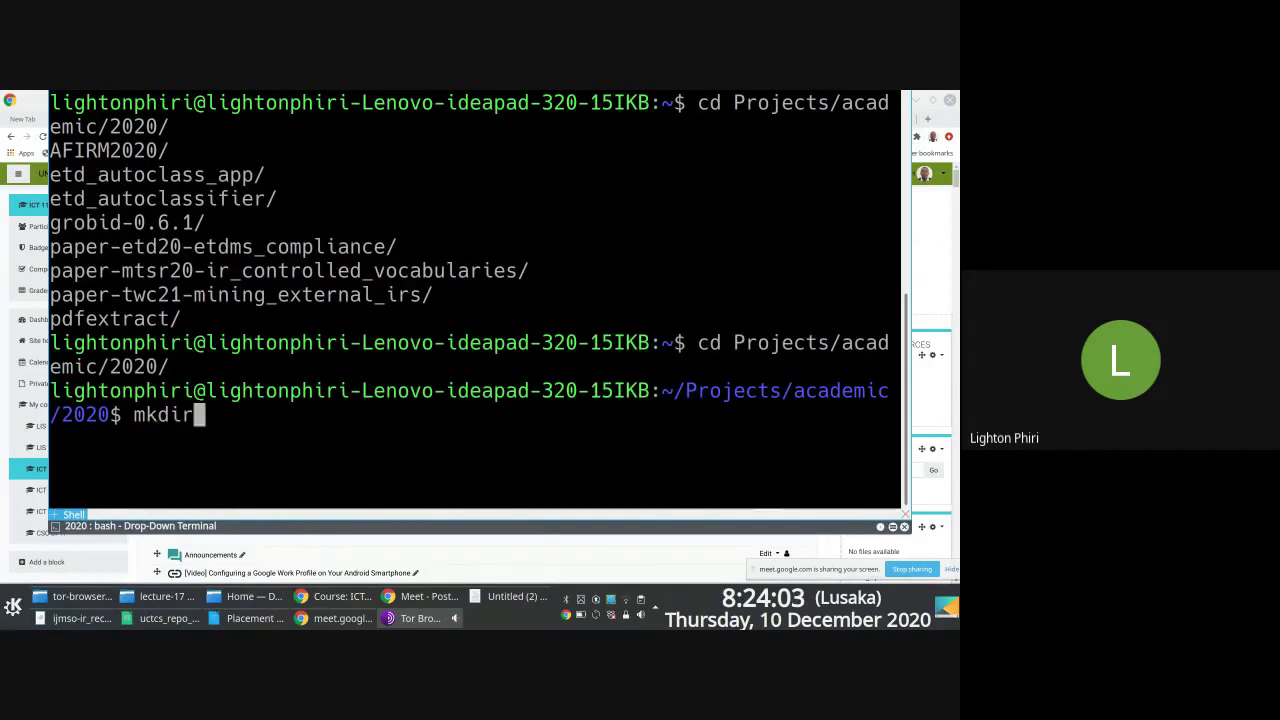
pyautogui.press('BackSpace')
pyautogui.press('BackSpace')
pyautogui.press('BackSpace')
pyautogui.press('BackSpace')
pyautogui.press('BackSpace')
pyautogui.write('is')
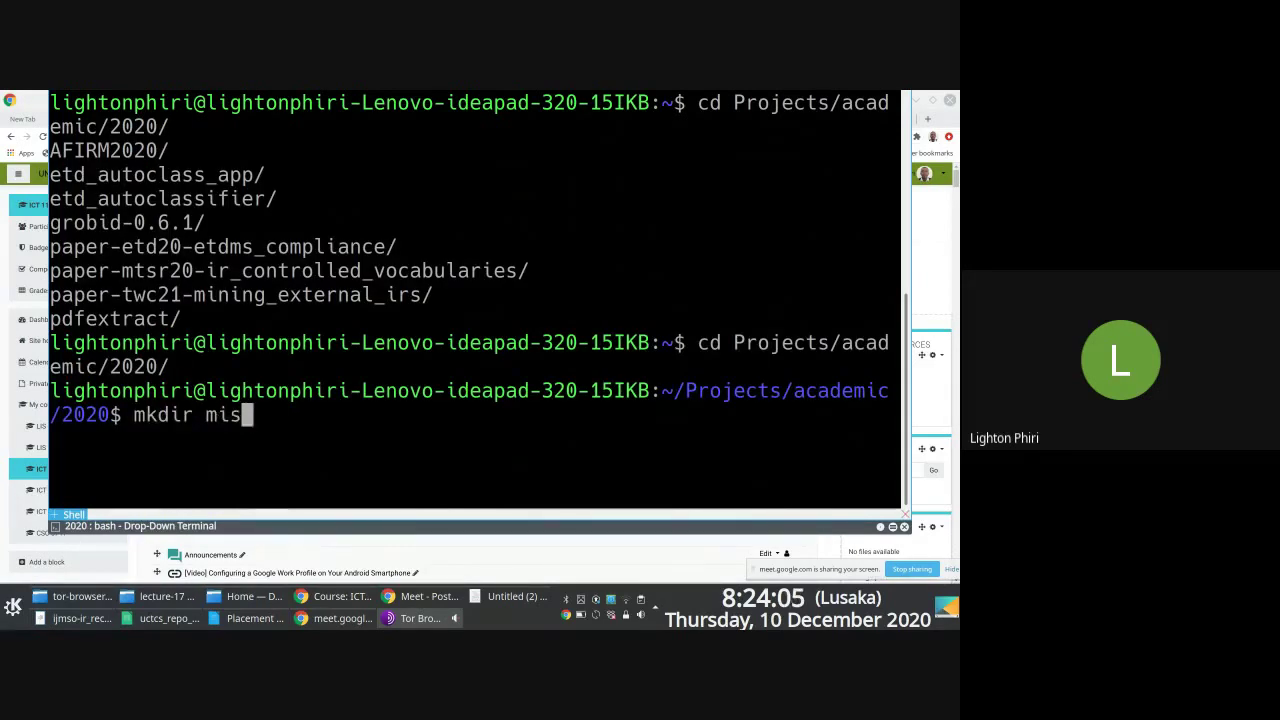
pyautogui.write('c-unza200')
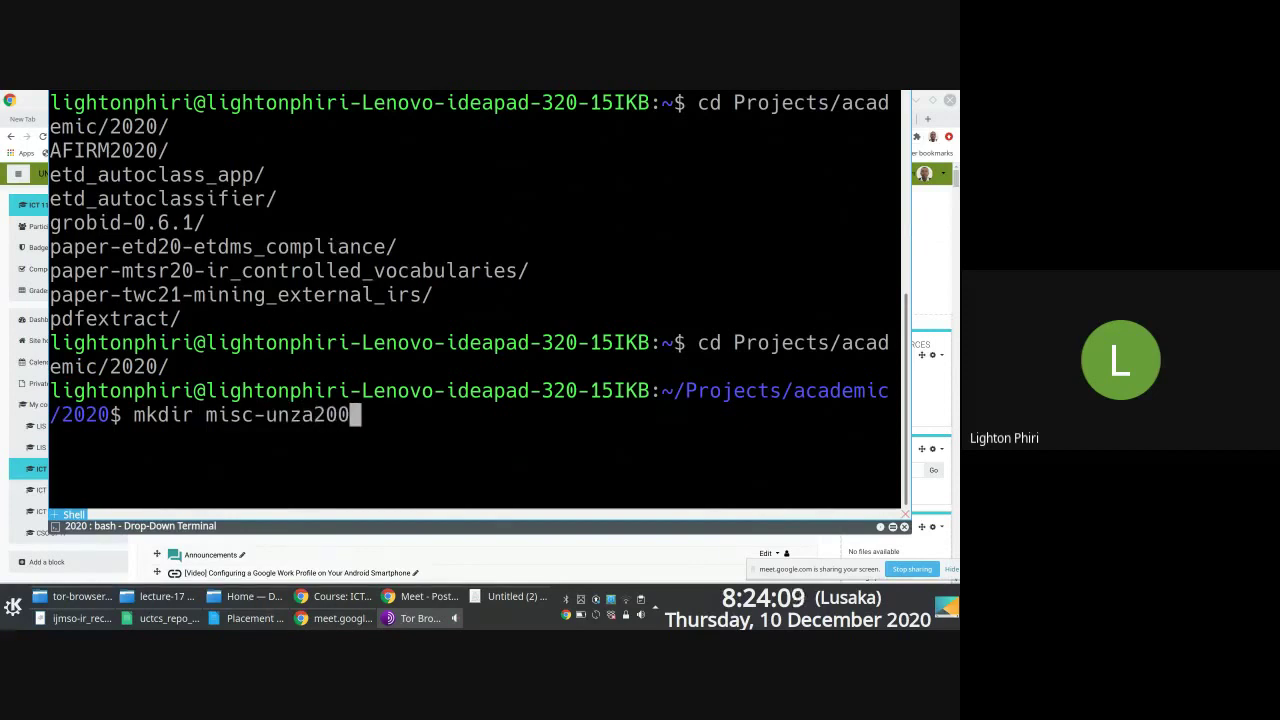
pyautogui.press('BackSpace')
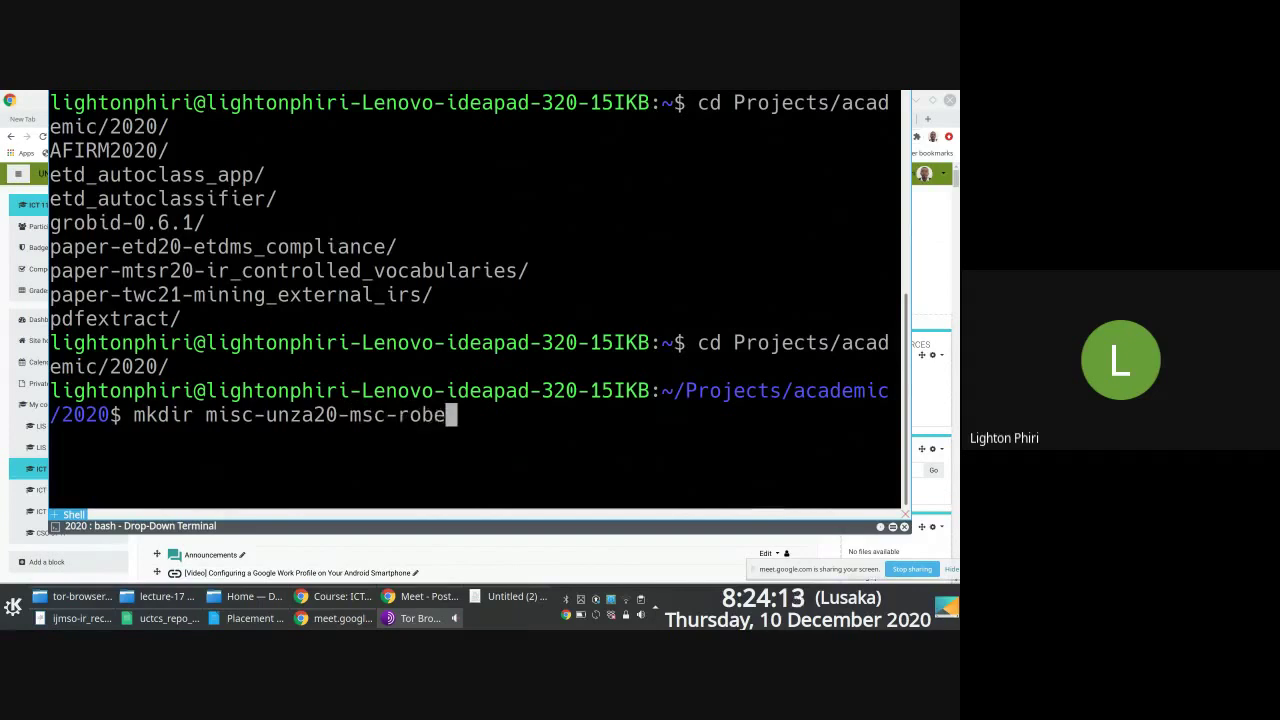
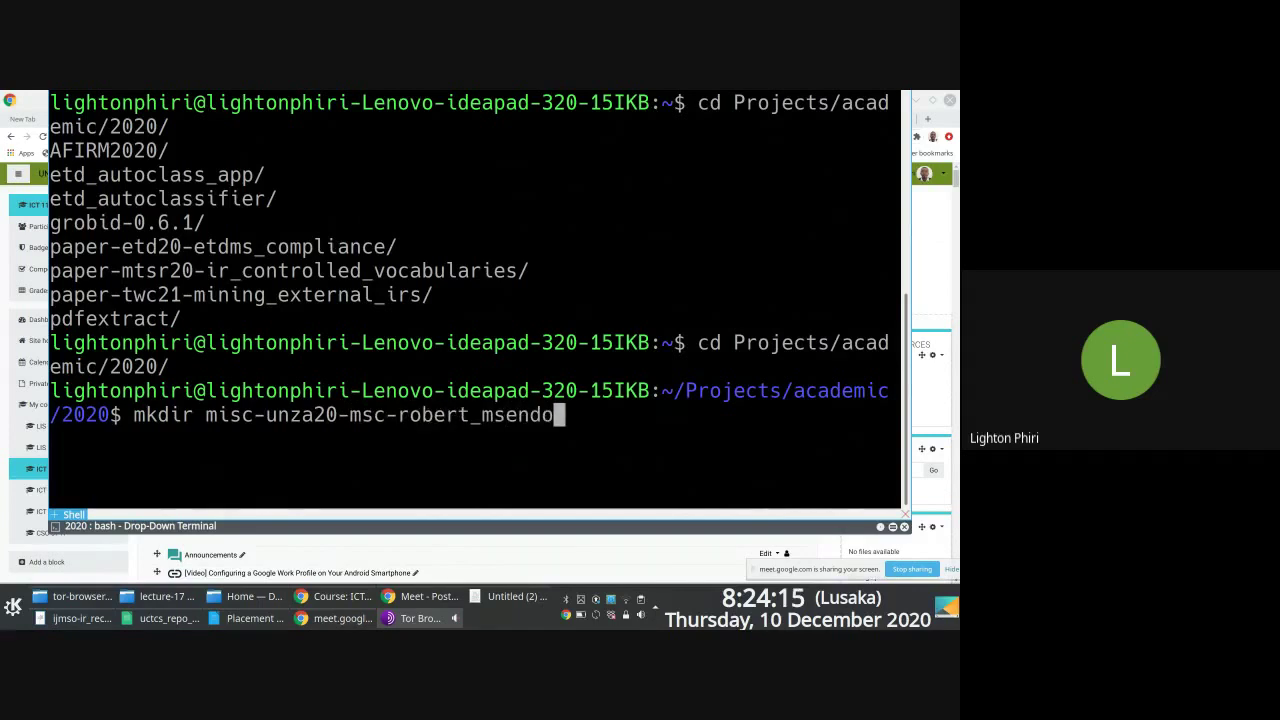
pyautogui.press('Return')
# Step: Change into the new project folder and list its contents
pyautogui.write('cd mis')
pyautogui.press('Tab')
pyautogui.press('Return')
pyautogui.write('ls')
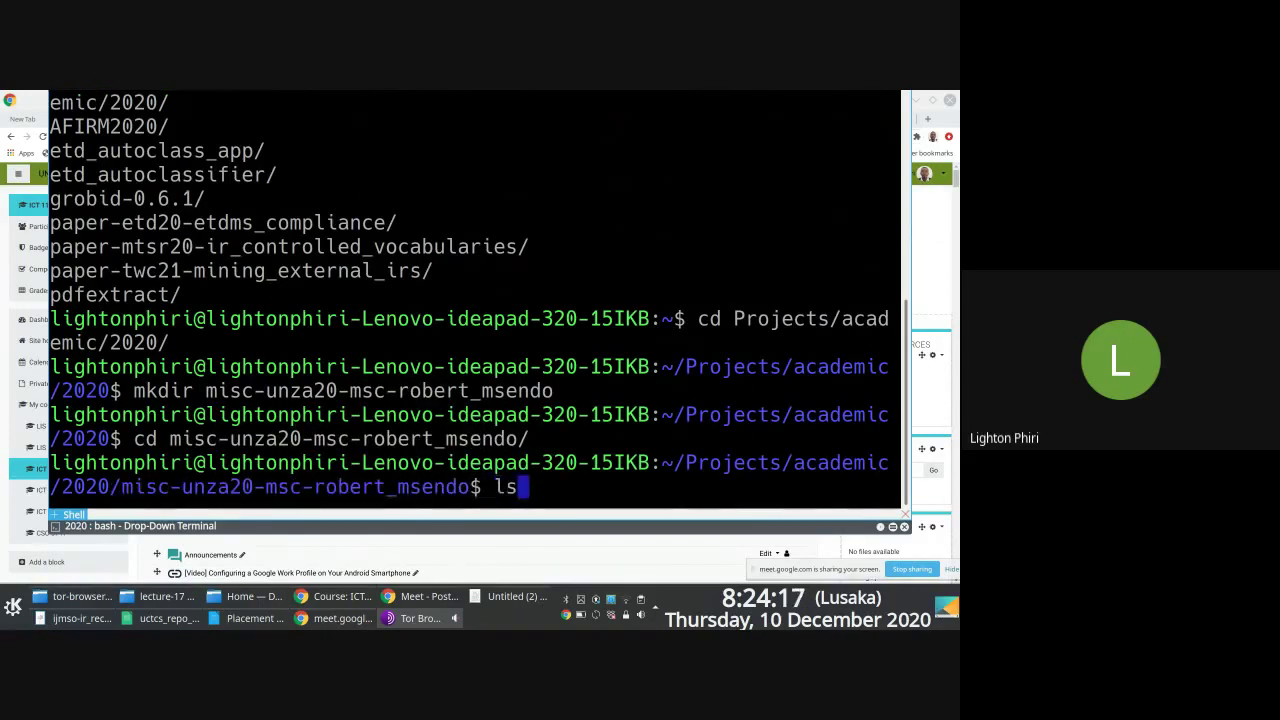
pyautogui.press('Return')
pyautogui.hotkey('ctrl', 'l')
# Step: Copy ~/uctcs_repo_extraction_output.csv into the folder, confirm it, and type jupyter-notebook
pyautogui.write('cp ')
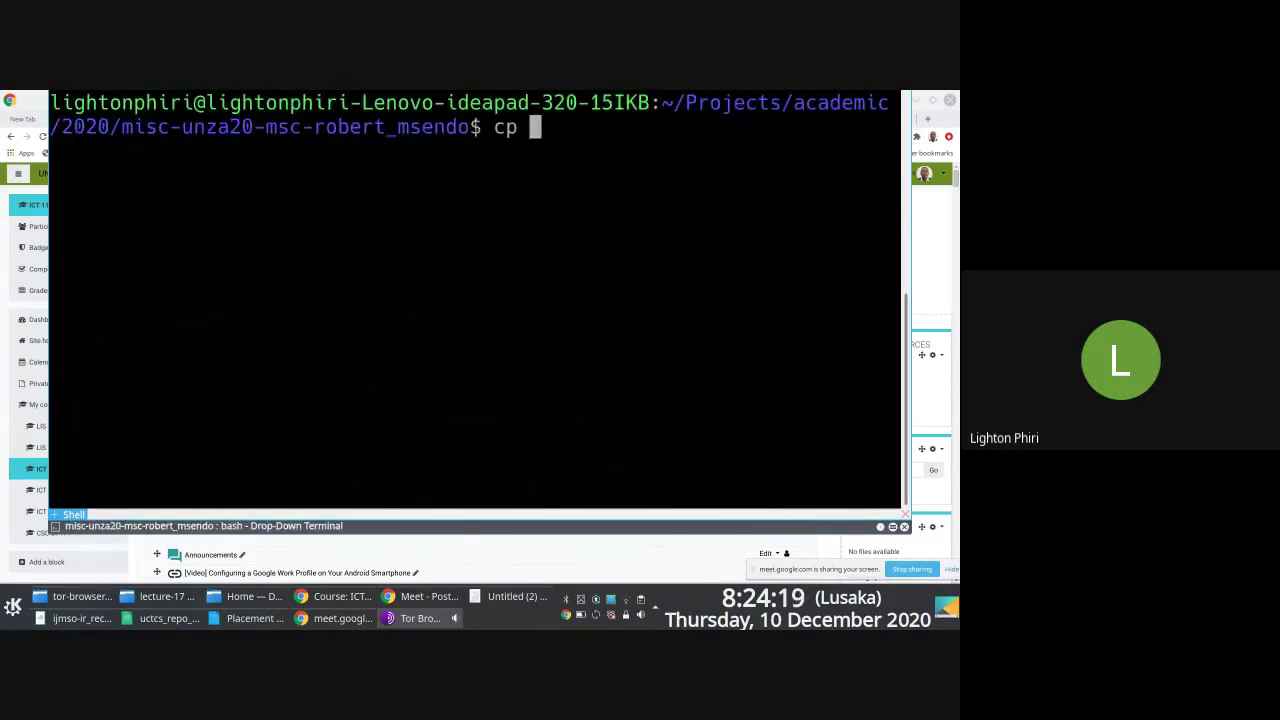
pyautogui.write('~/uc')
pyautogui.press('Tab')
pyautogui.write('.')
pyautogui.press('Return')
pyautogui.write('l')
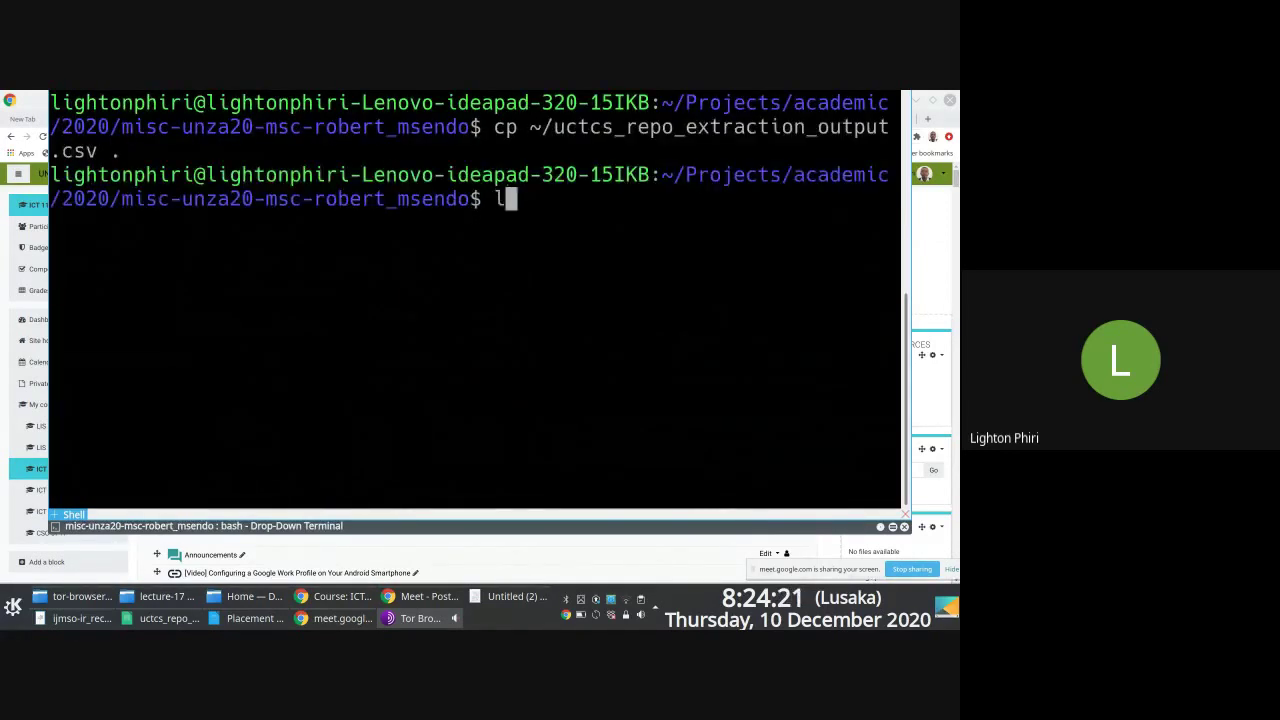
pyautogui.write('s')
pyautogui.press('Return')
pyautogui.write('clear')
pyautogui.press('Return')
pyautogui.write('ju')
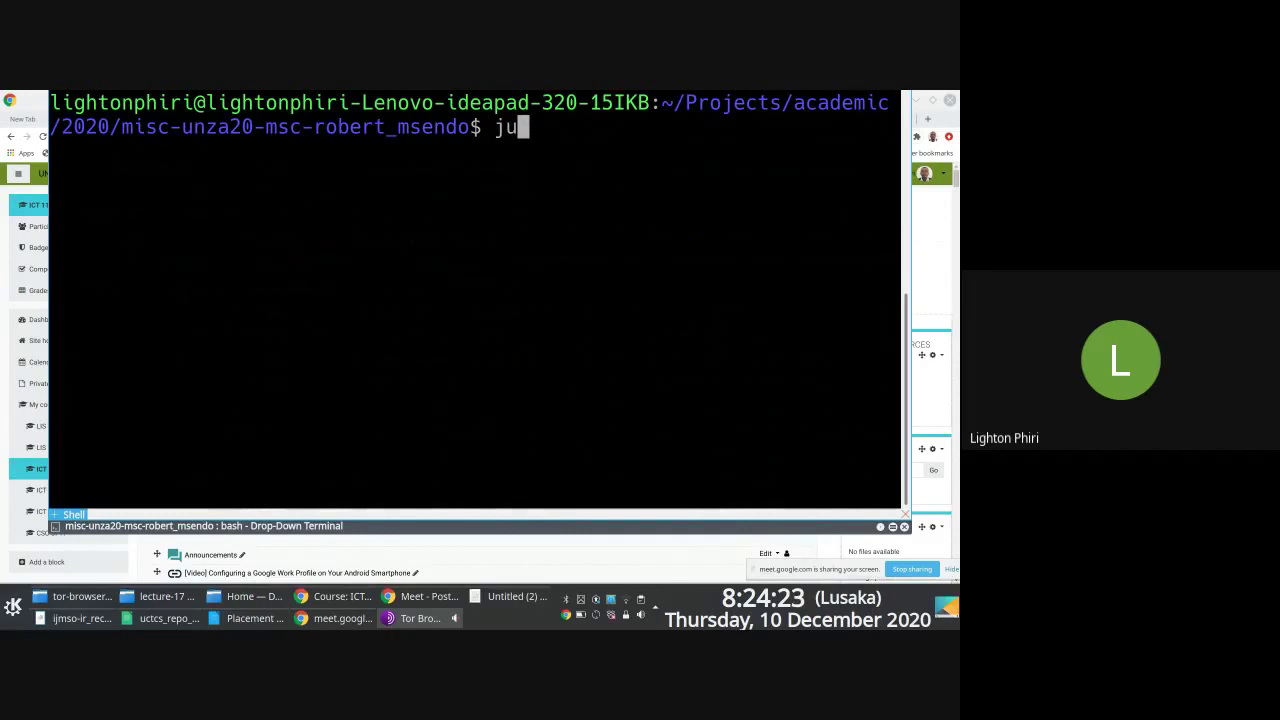
pyautogui.write('pyter')
pyautogui.press('Tab')
# Step: Launch jupyter-notebook and create a new Python 3 notebook, placing the cursor in its first cell
pyautogui.write('n')
pyautogui.press('Tab')
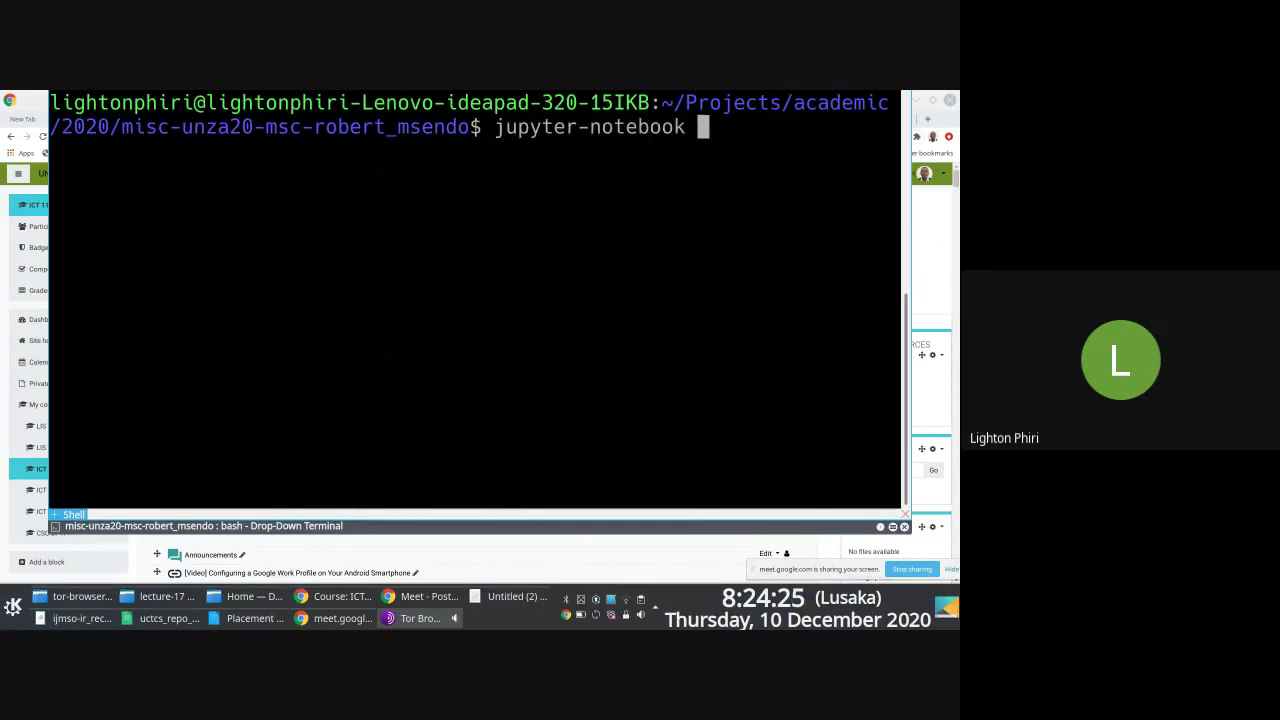
pyautogui.press('F12')
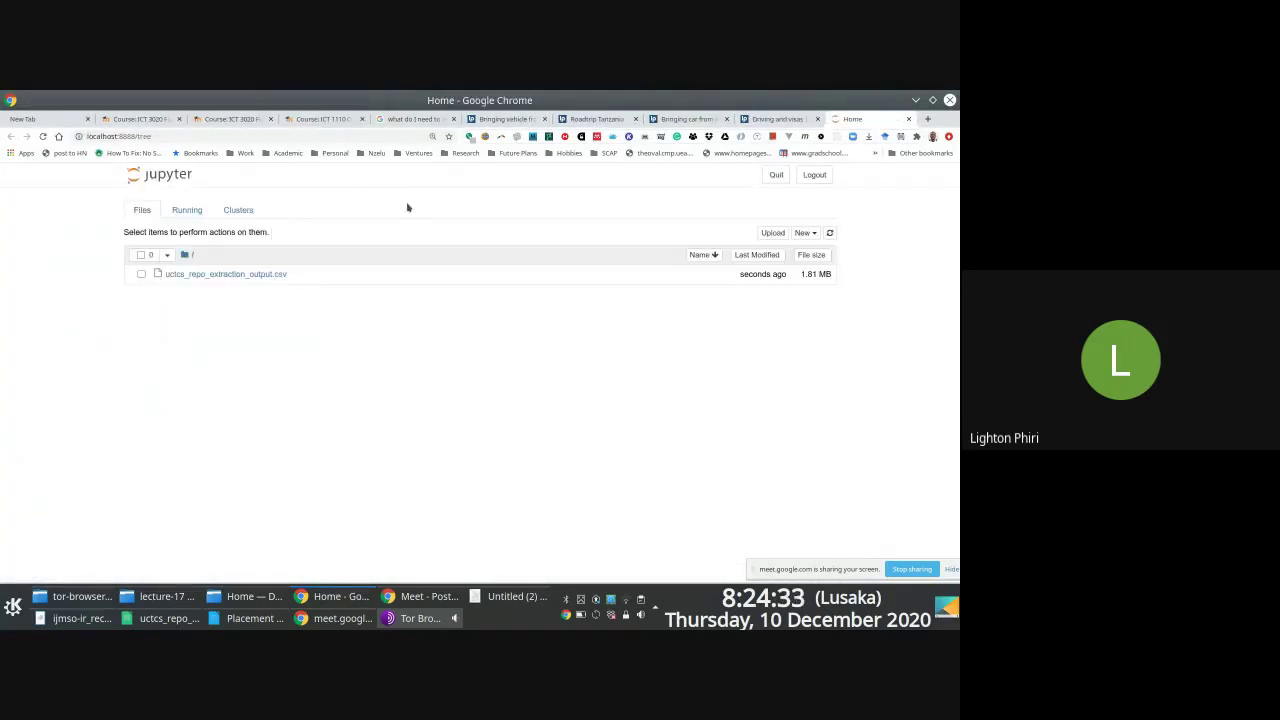
pyautogui.click(802, 233)
pyautogui.click(754, 262)
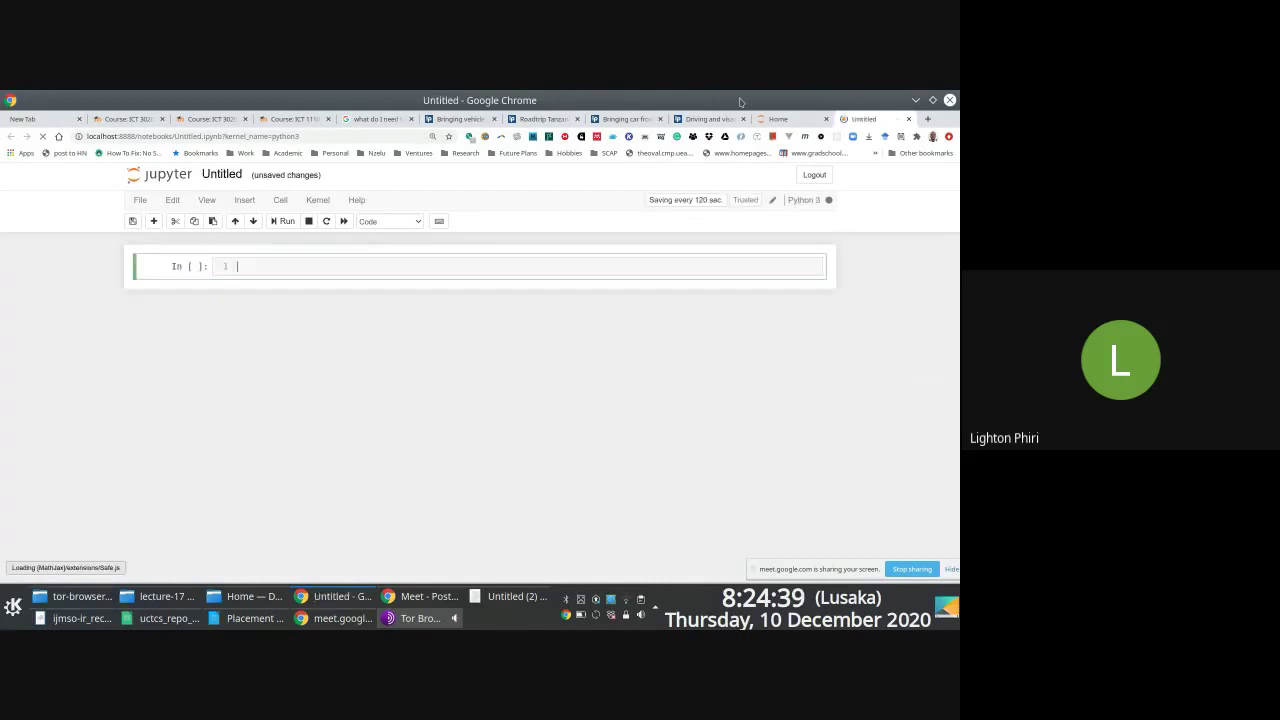
pyautogui.hotkey('ctrl', '+')
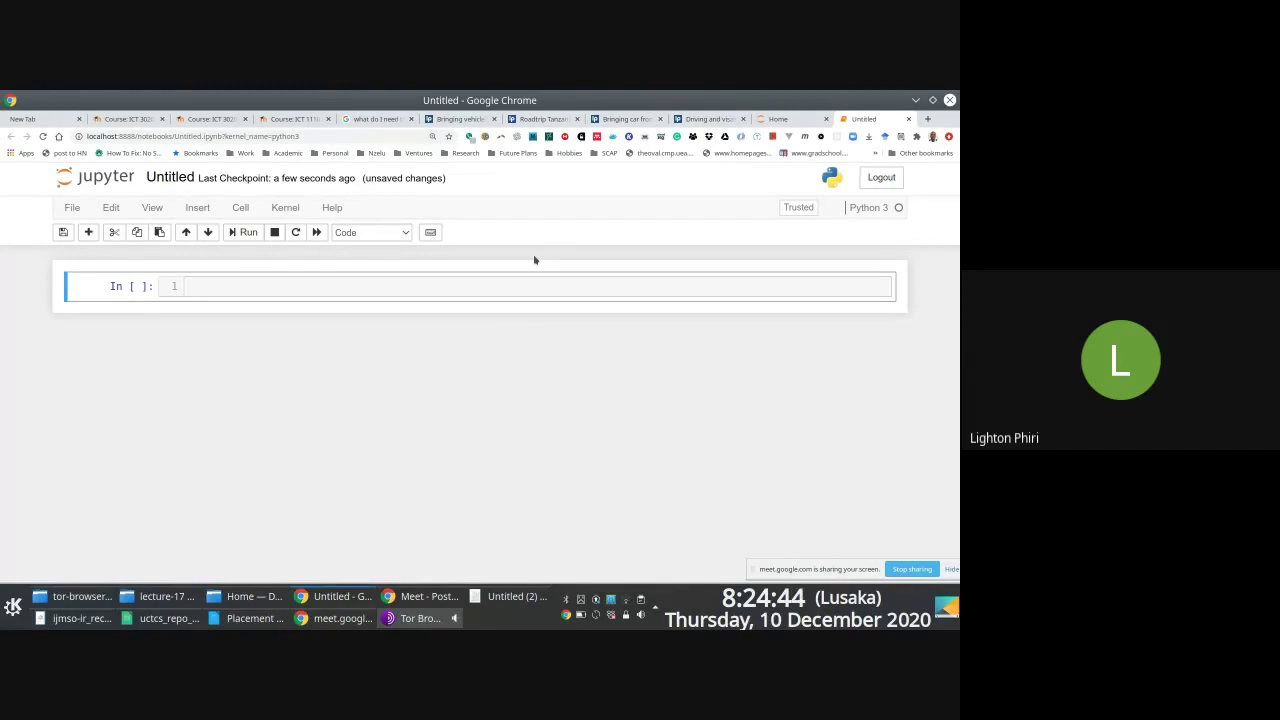
pyautogui.click(252, 291)
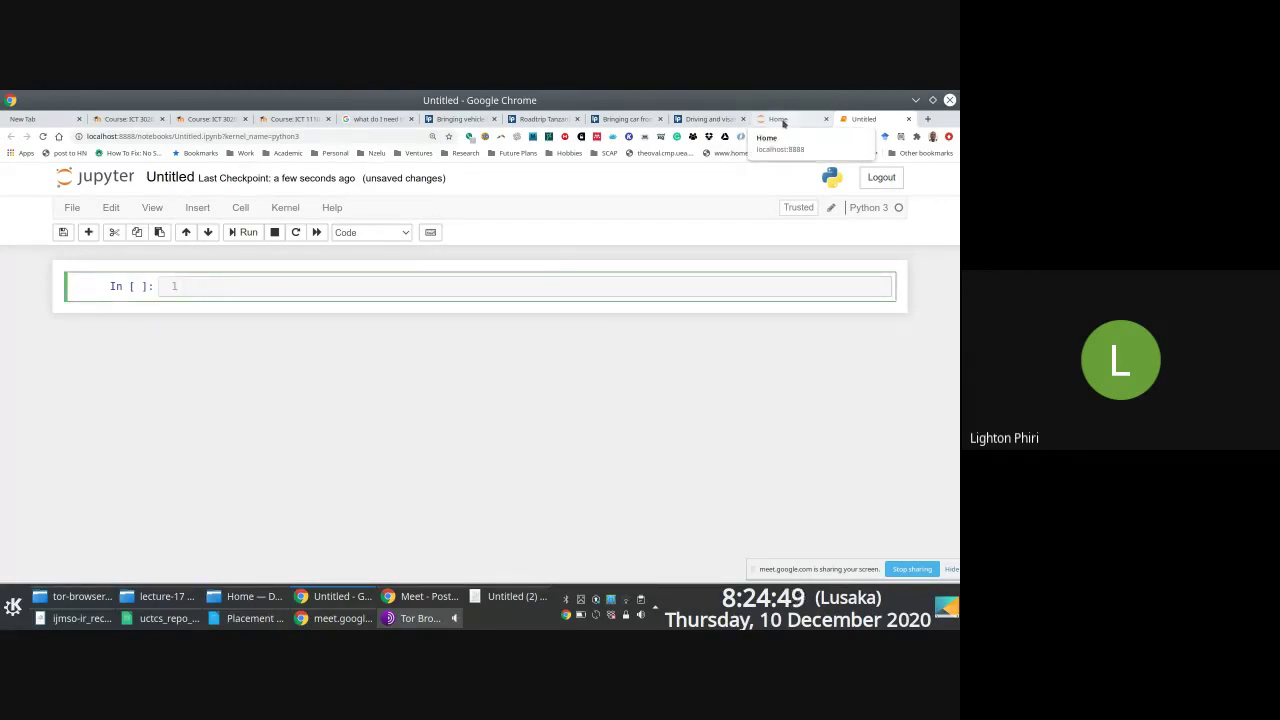
# Step: Open a second Yakuake shell and change into ~/Projects/academic/2019
pyautogui.press('F12')
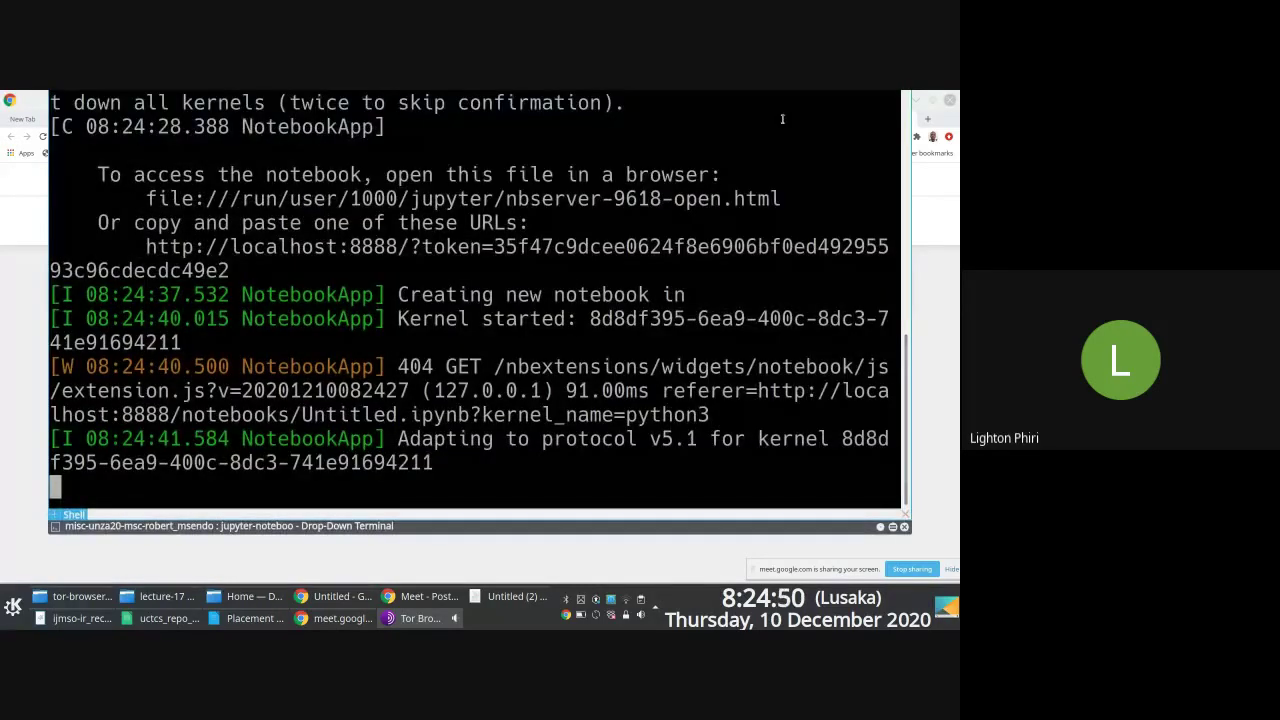
pyautogui.hotkey('ctrl', 'shift', 't')
pyautogui.press('Return')
pyautogui.press('Return')
pyautogui.write('cd Pr')
pyautogui.press('Tab')
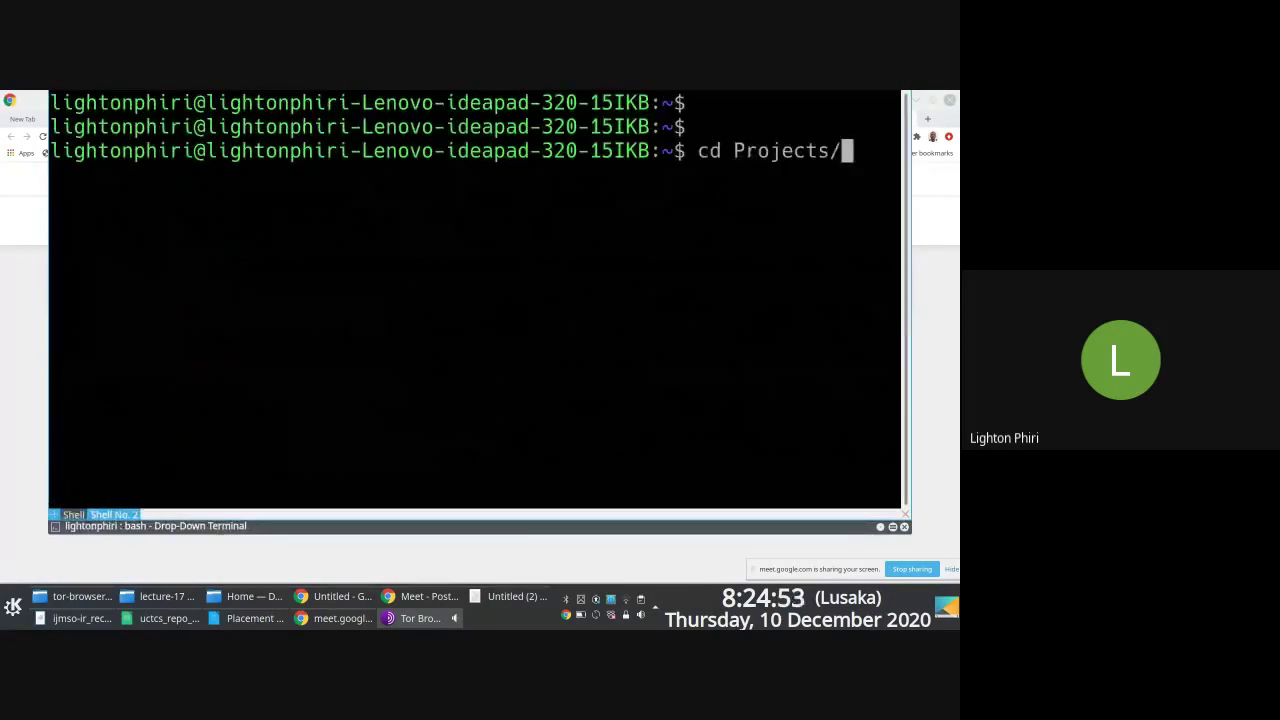
pyautogui.write('ac')
pyautogui.press('Tab')
pyautogui.press('Tab')
pyautogui.press('Tab')
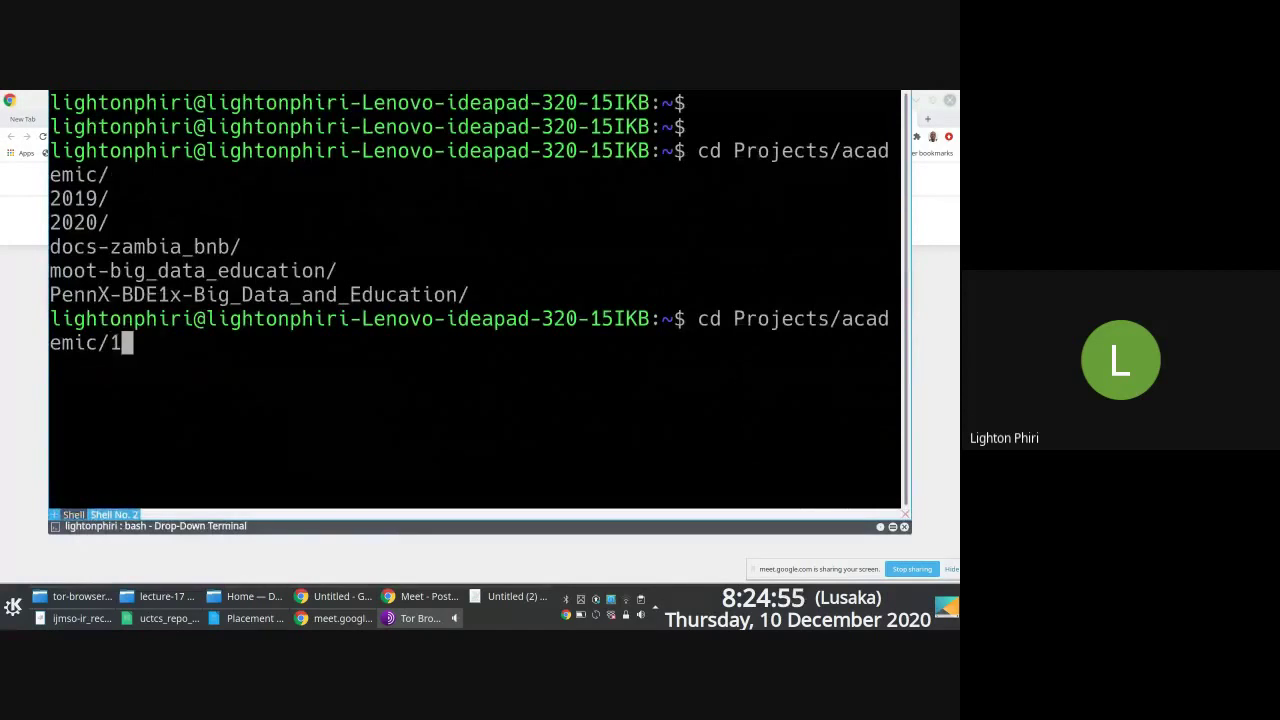
pyautogui.write('201')
# Step: Change into the paper-ijmso19-ir_reclassification folder
pyautogui.press('Tab')
pyautogui.press('Return')
pyautogui.write('c')
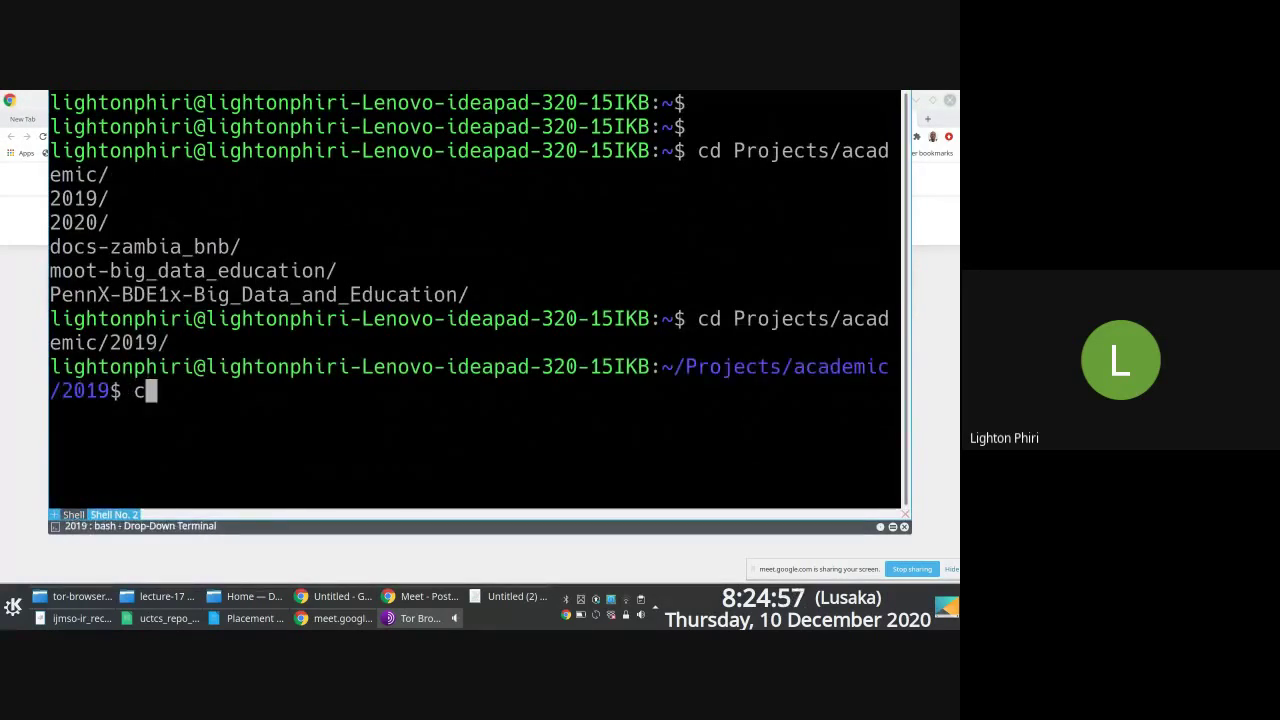
pyautogui.hotkey('ctrl', 'l')
pyautogui.write('d pa')
pyautogui.press('Tab')
pyautogui.write('i')
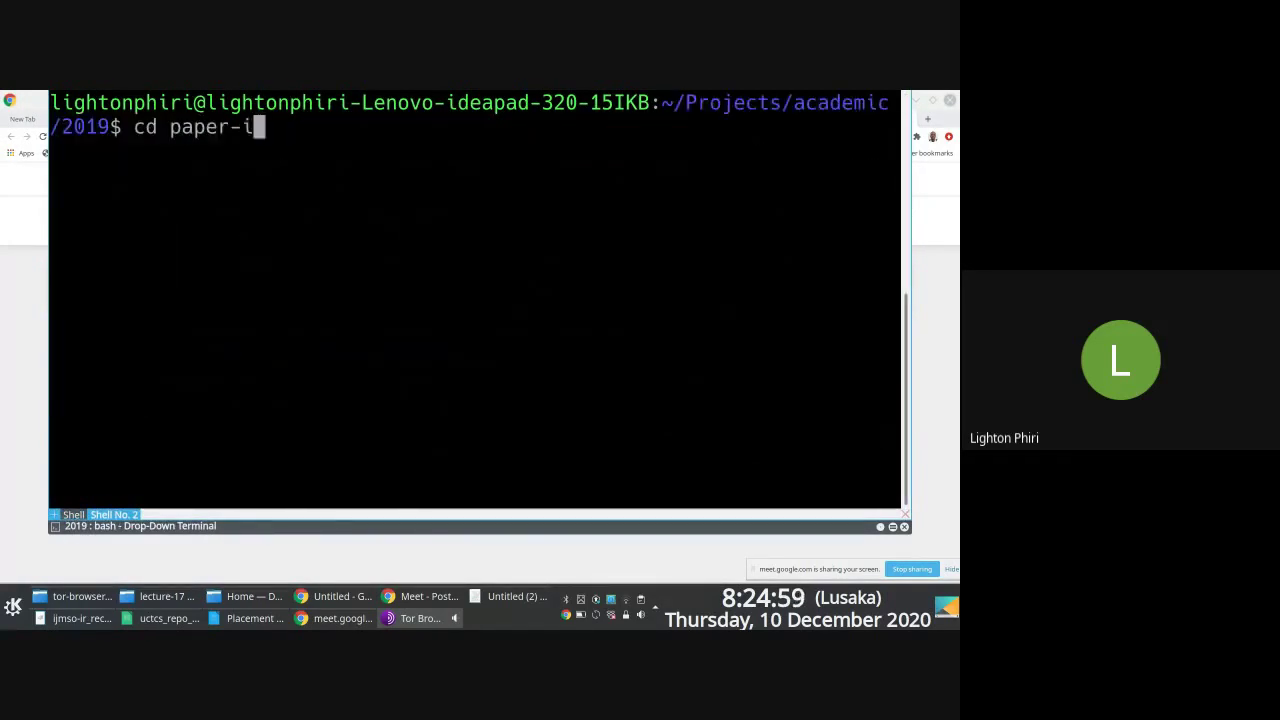
pyautogui.press('Tab')
pyautogui.press('Return')
# Step: List the paper folder's files and run jupyter-notebook there
pyautogui.write('ls')
pyautogui.press('Return')
pyautogui.write('c')
pyautogui.press('BackSpace')
pyautogui.hotkey('ctrl', 'l')
pyautogui.write('jup')
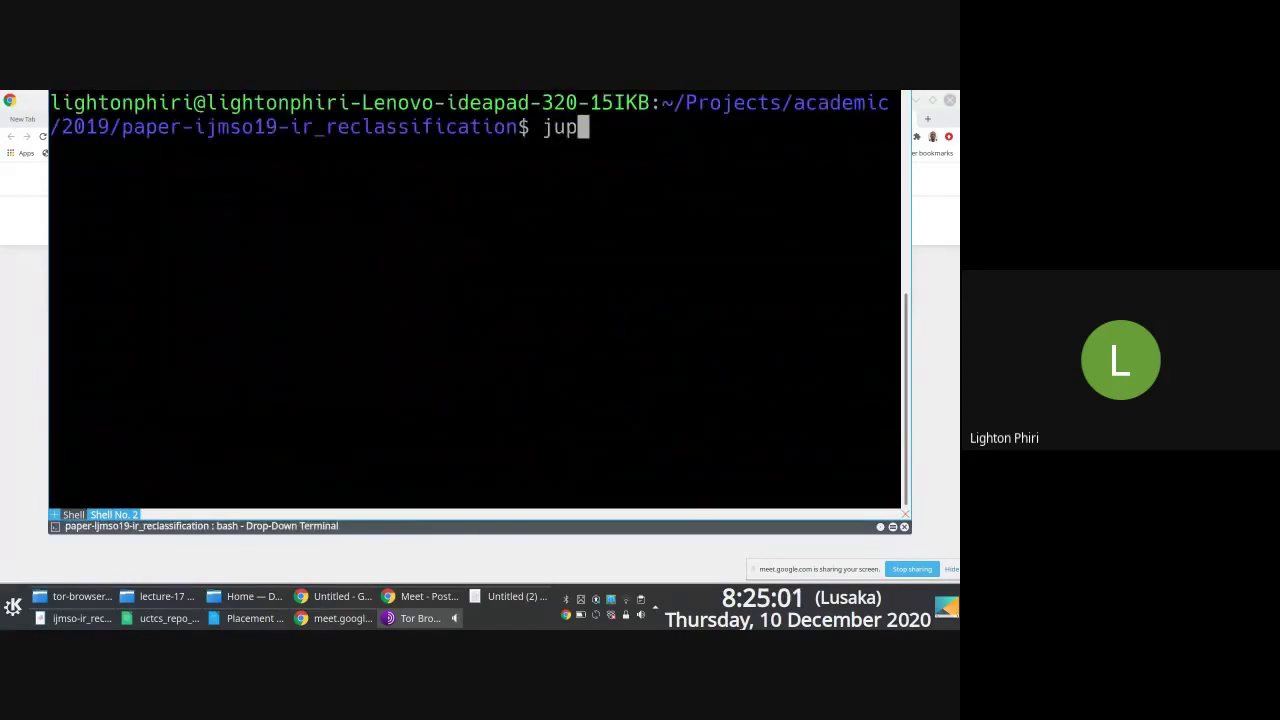
pyautogui.write('yter-notebook')
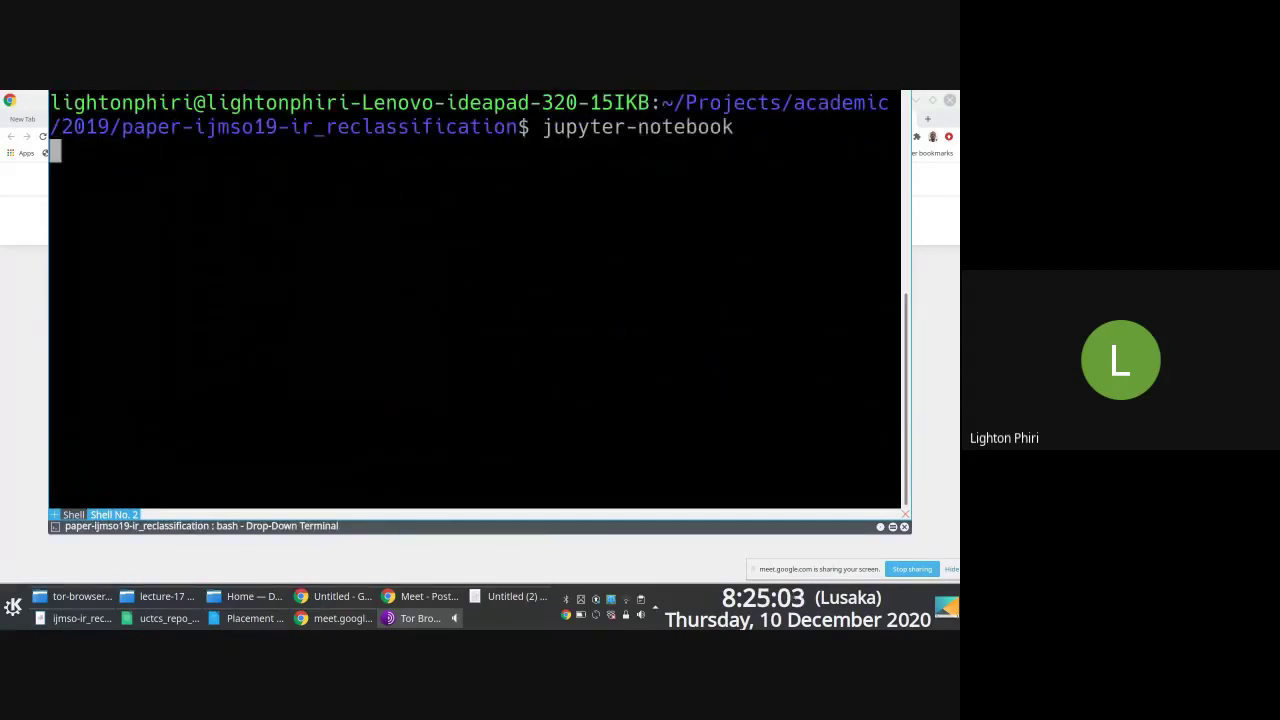
pyautogui.press('Return')
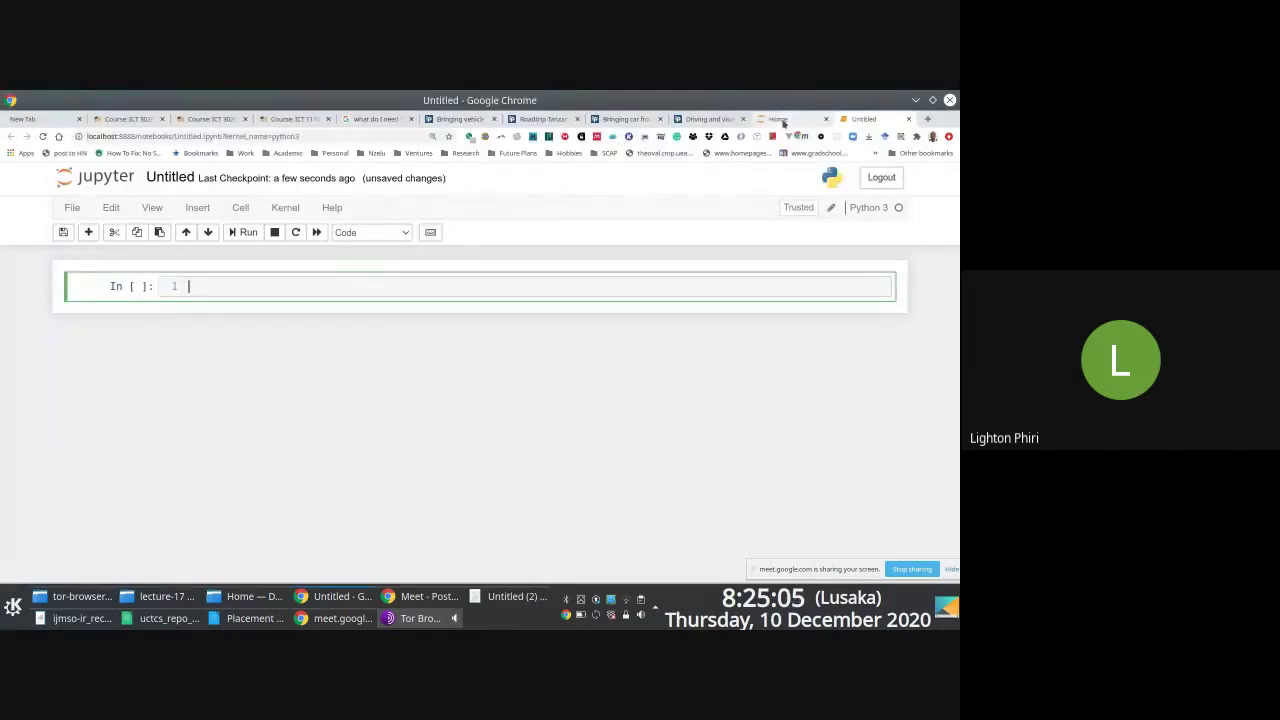